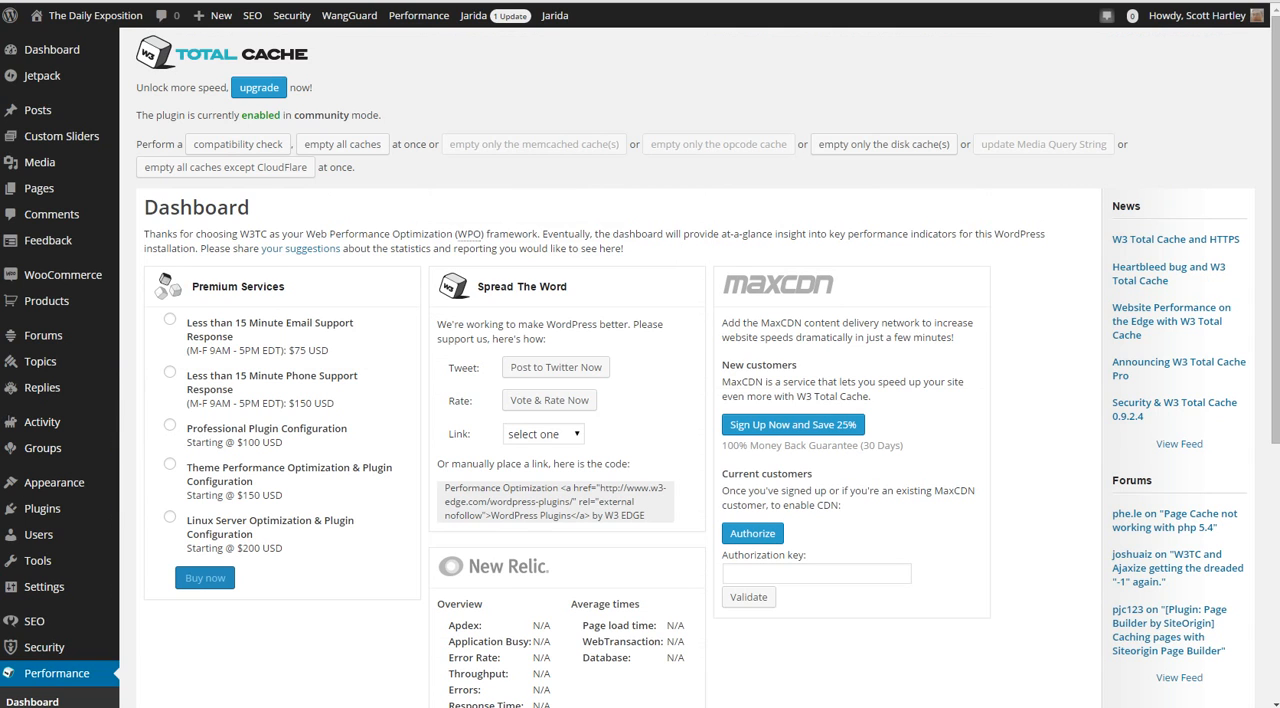
Open the General Settings page of the W3 Total Cache plugin
scroll(640, 400, "down", 2)
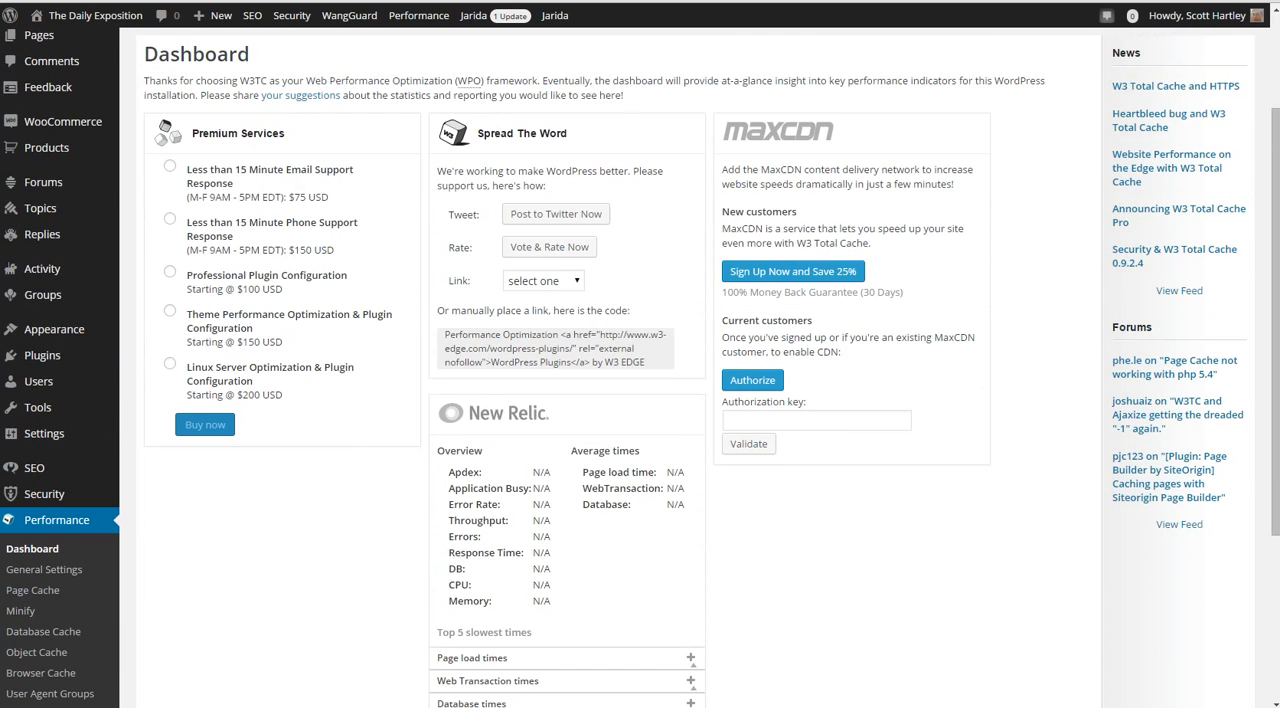
scroll(640, 400, "up", 2)
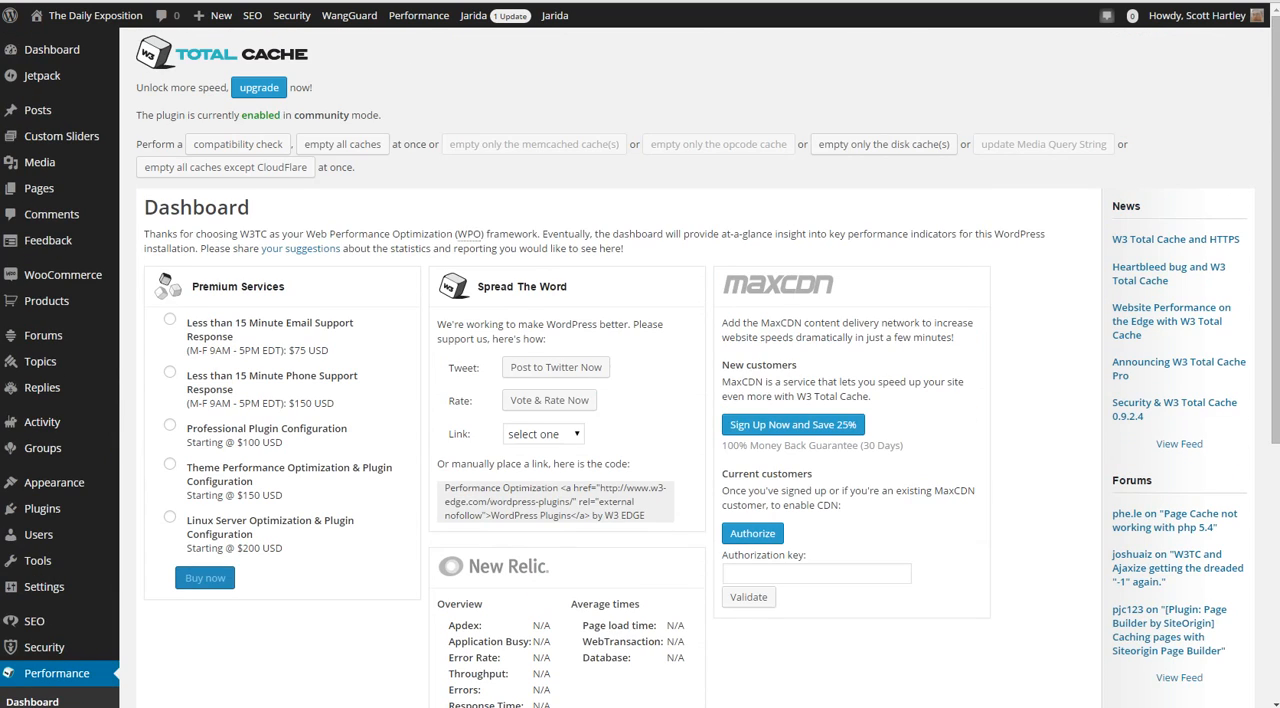
scroll(640, 400, "down", 4)
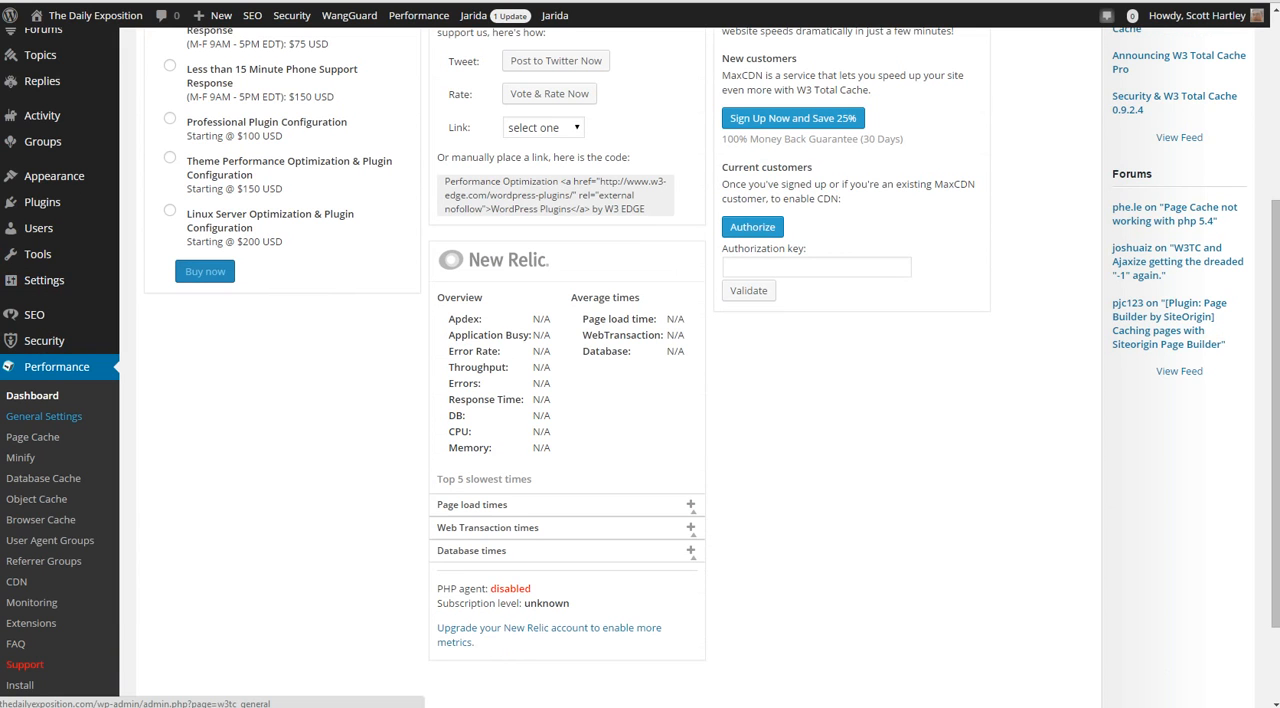
scroll(44, 416, "up", 1)
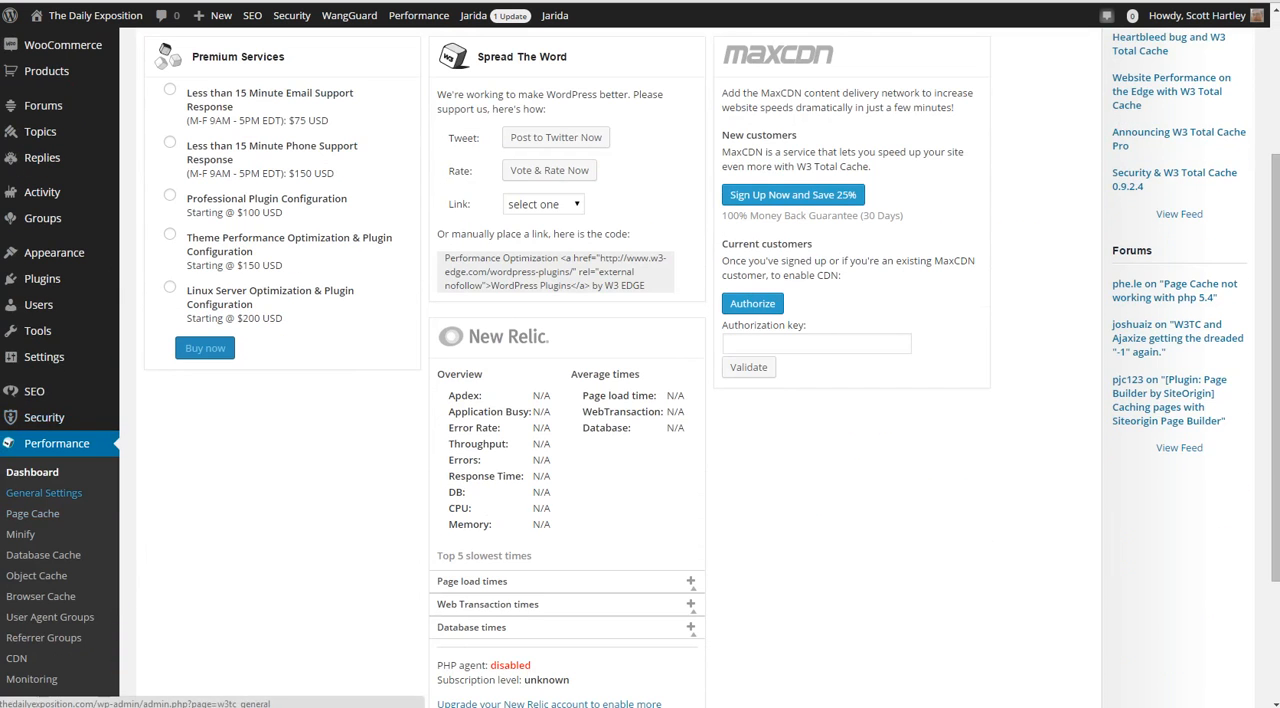
left_click(44, 492)
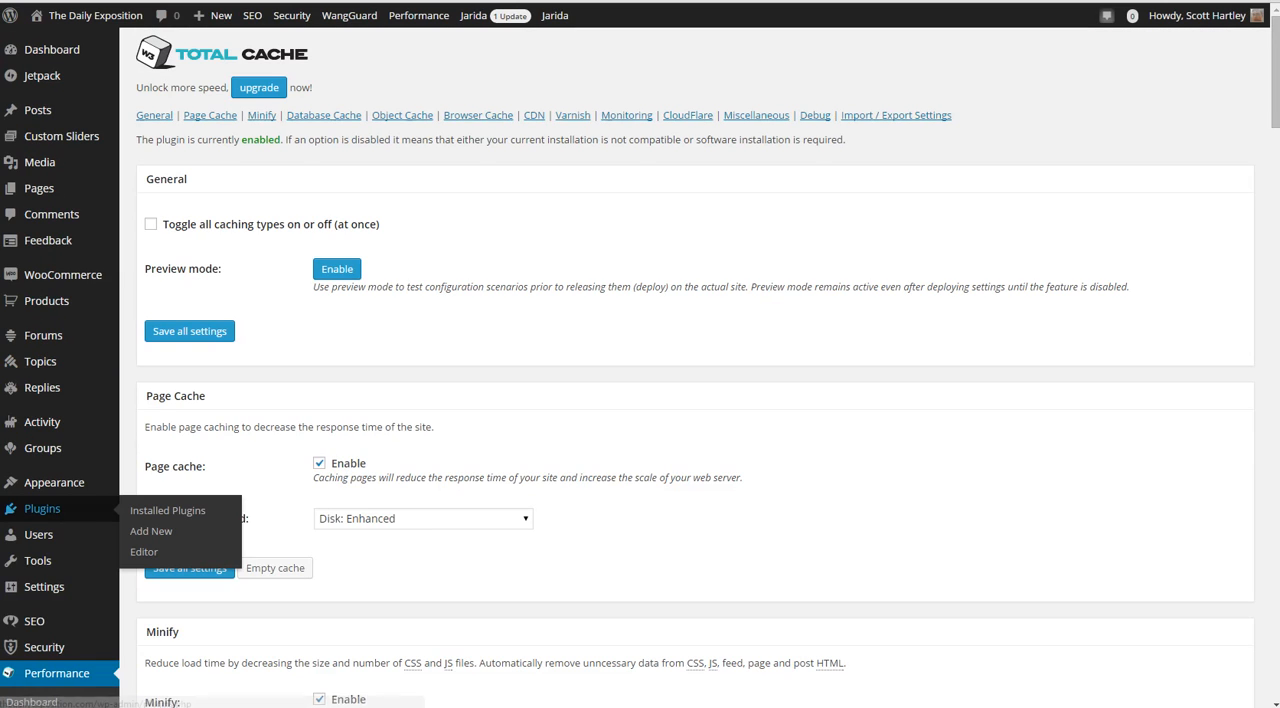
Review the available page cache methods in the Page Cache section
scroll(45, 508, "down", 2)
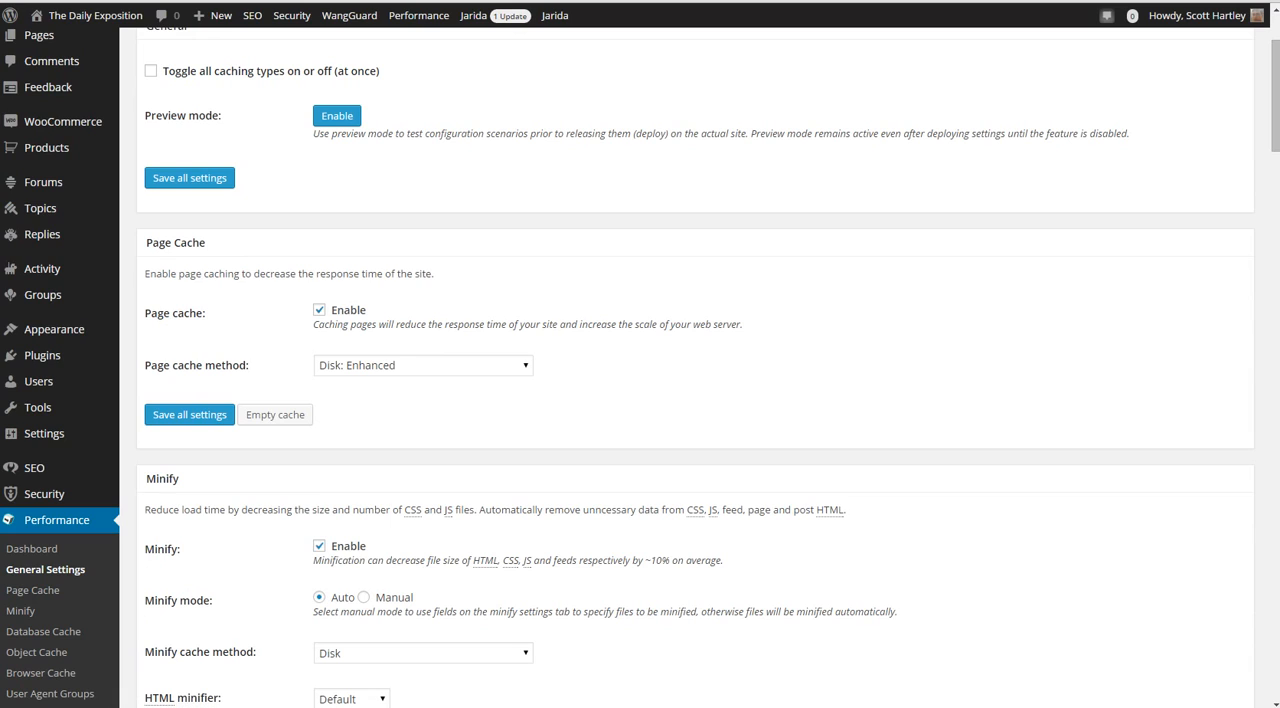
left_click(423, 366)
left_click(423, 366)
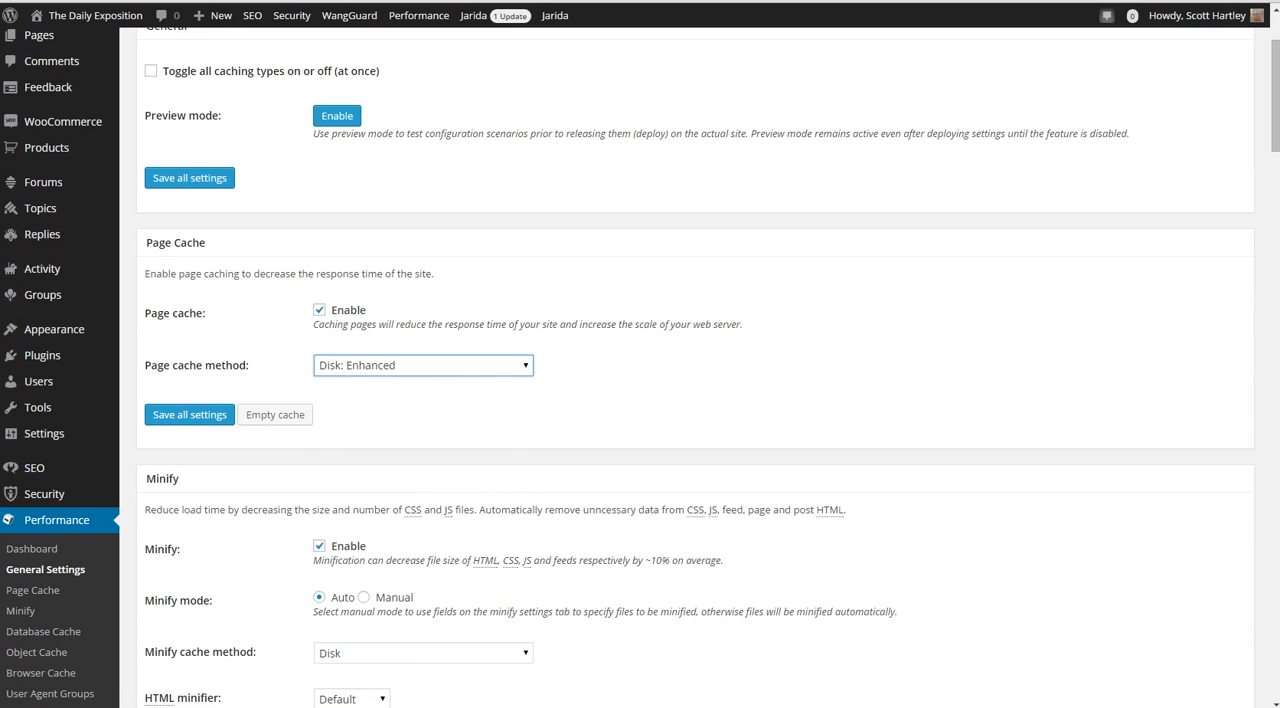
scroll(695, 400, "down", 2)
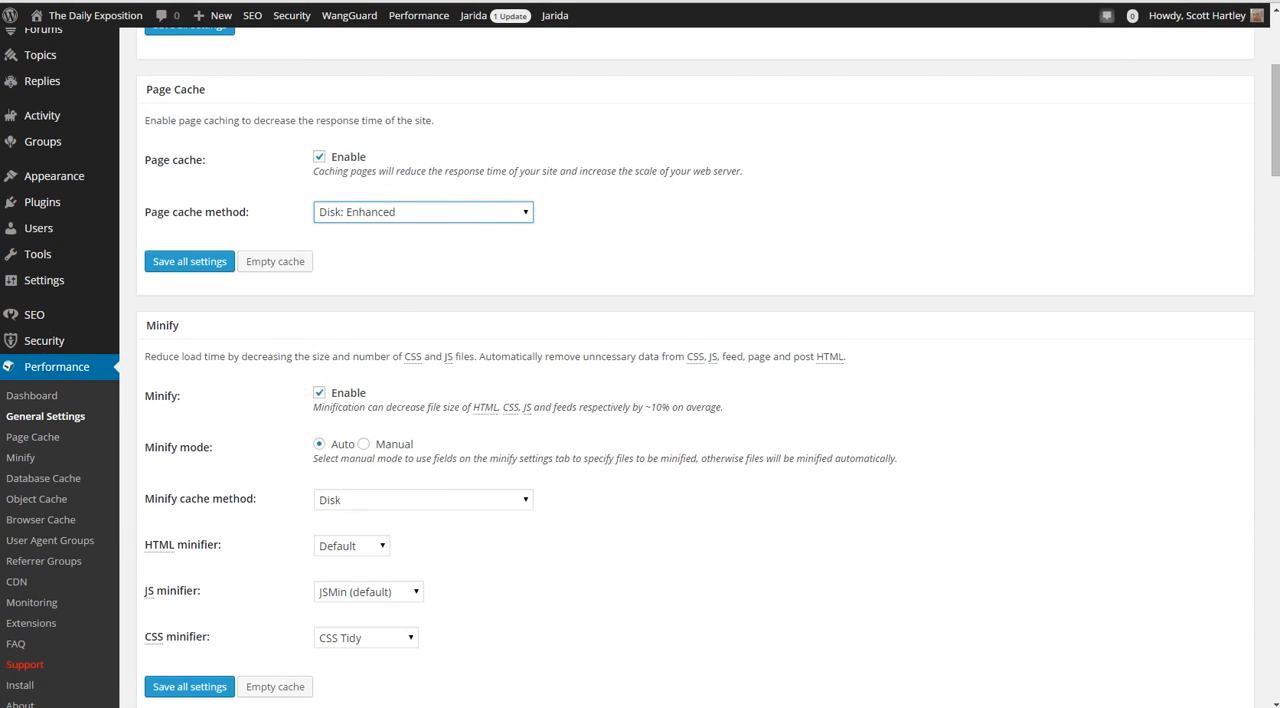
left_click(423, 212)
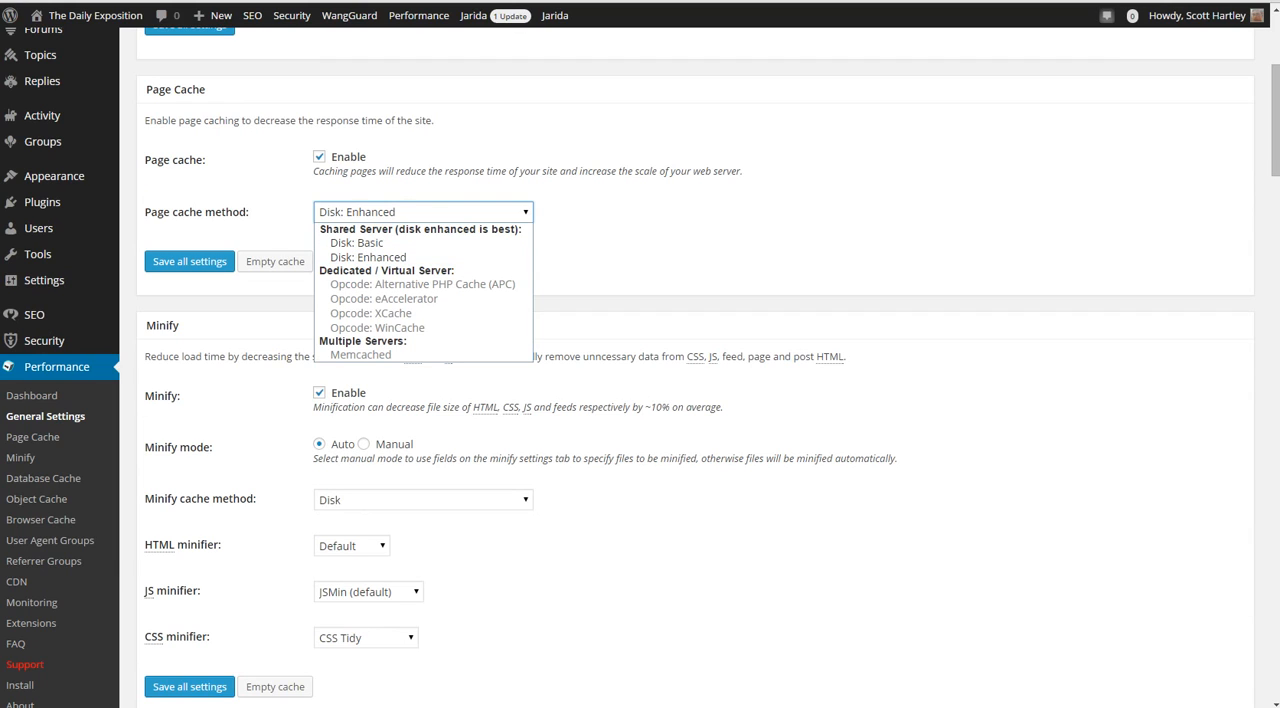
key("Escape")
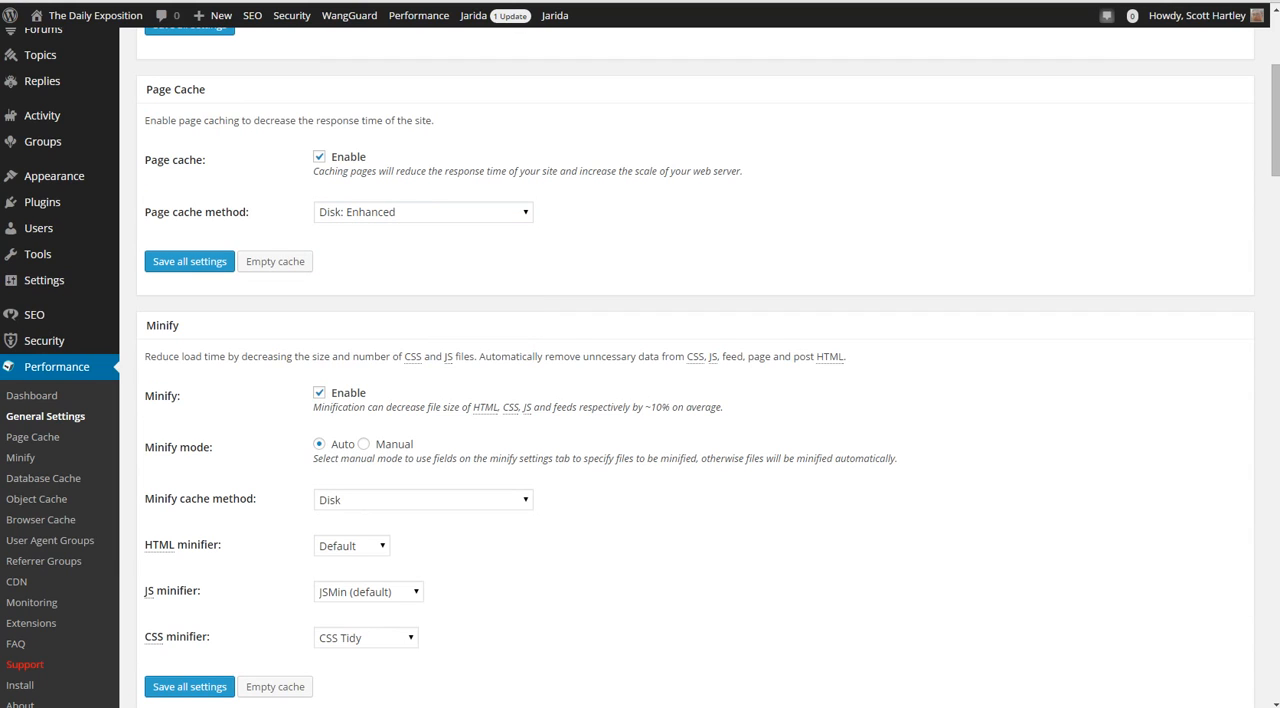
Check the available cache methods for Minify
scroll(695, 380, "down", 3)
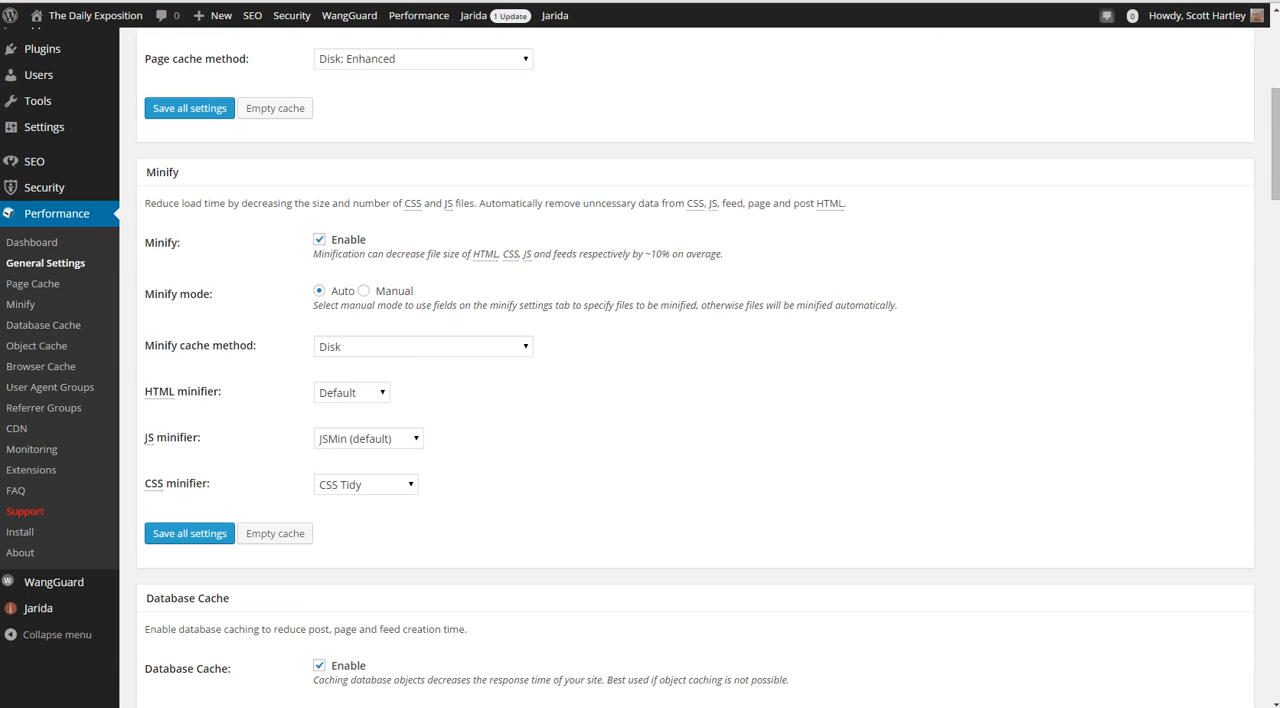
left_click(424, 347)
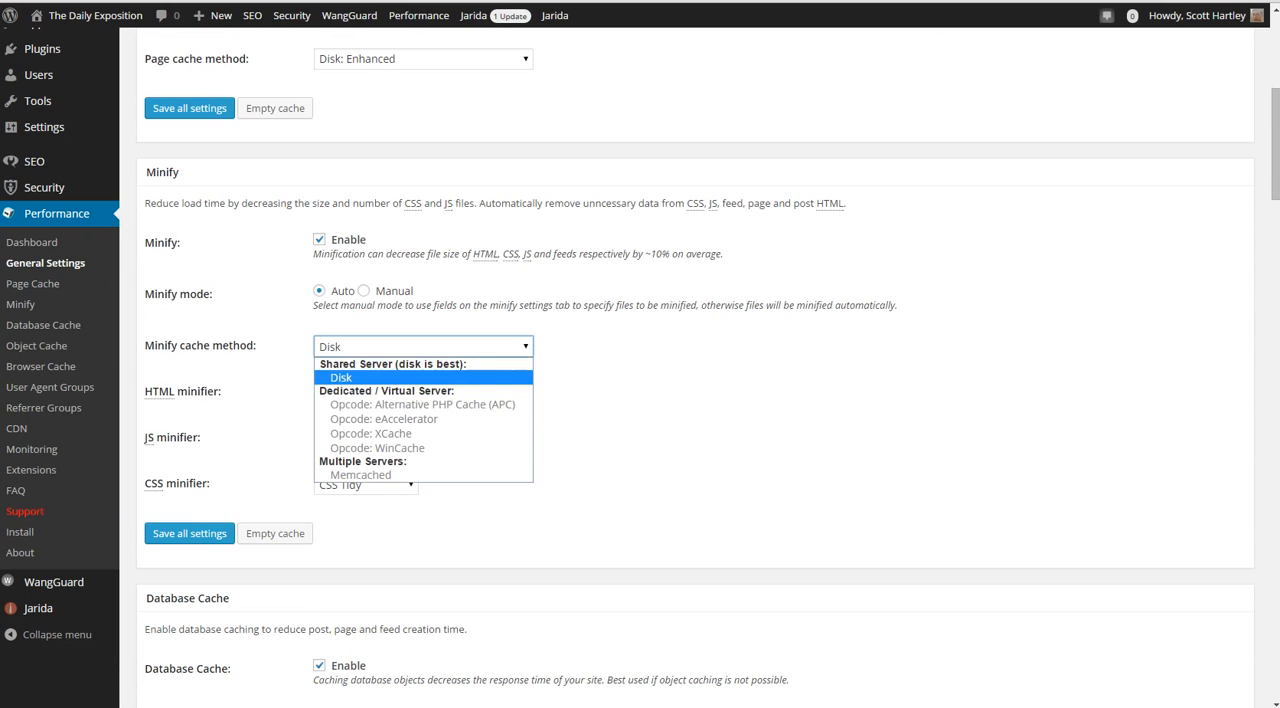
left_click(424, 347)
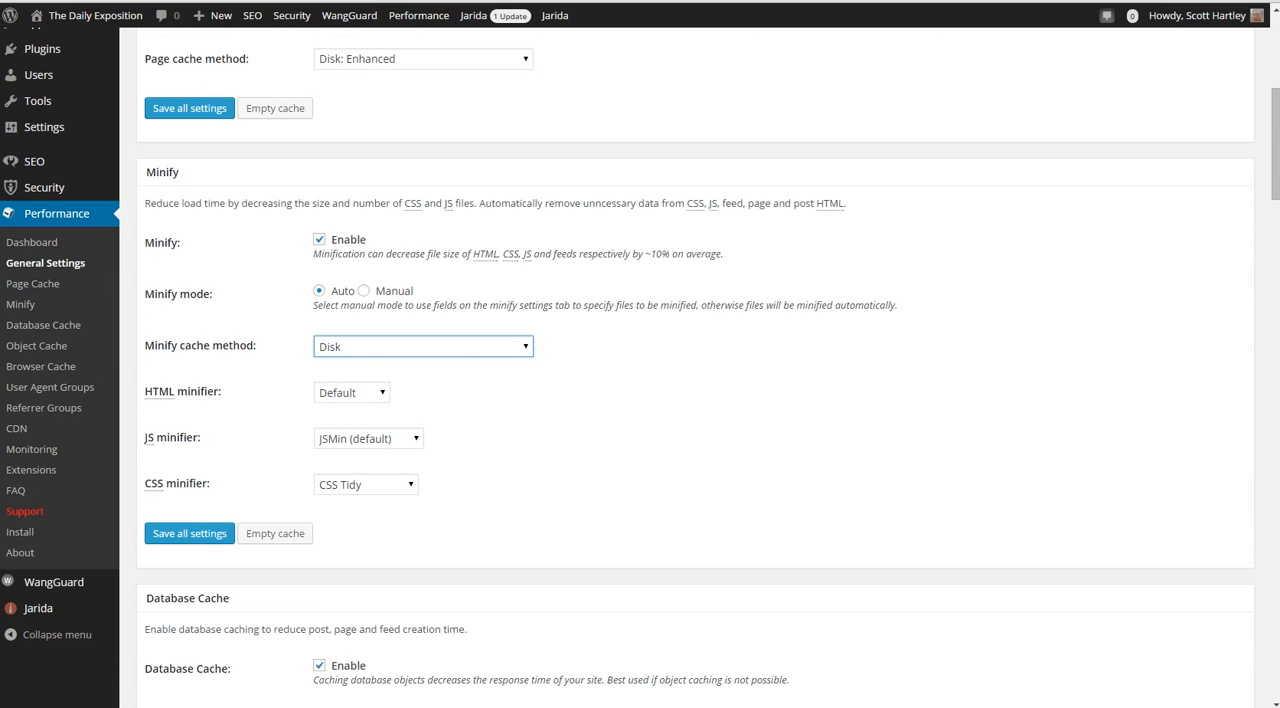
Examine the choices offered for the HTML minifier and the CSS minifier
left_click(352, 393)
left_click(352, 393)
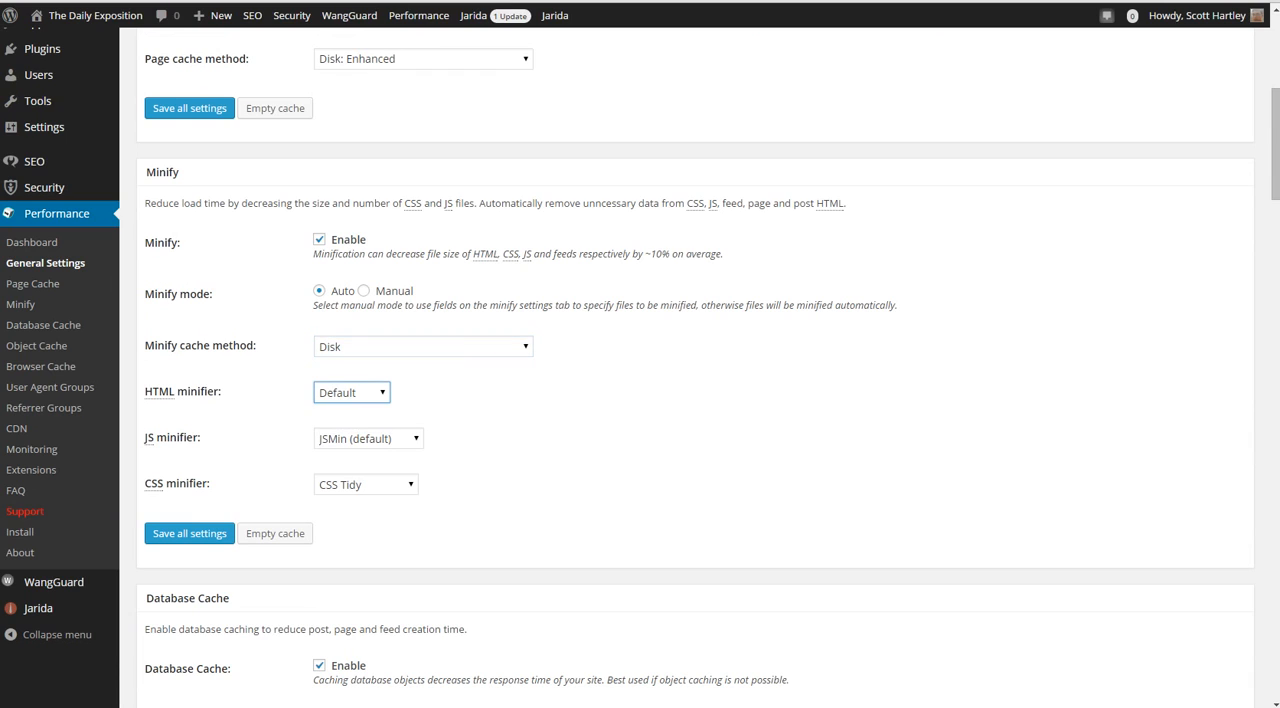
left_click(352, 393)
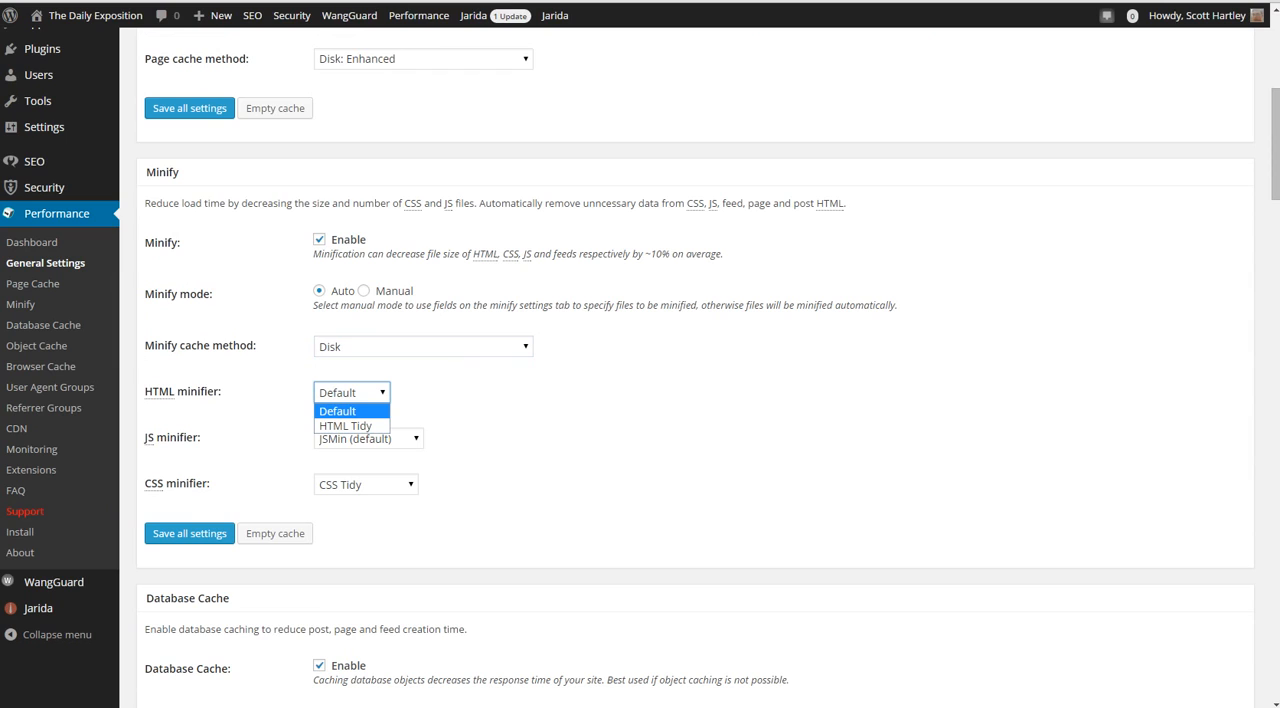
left_click(470, 440)
left_click(366, 485)
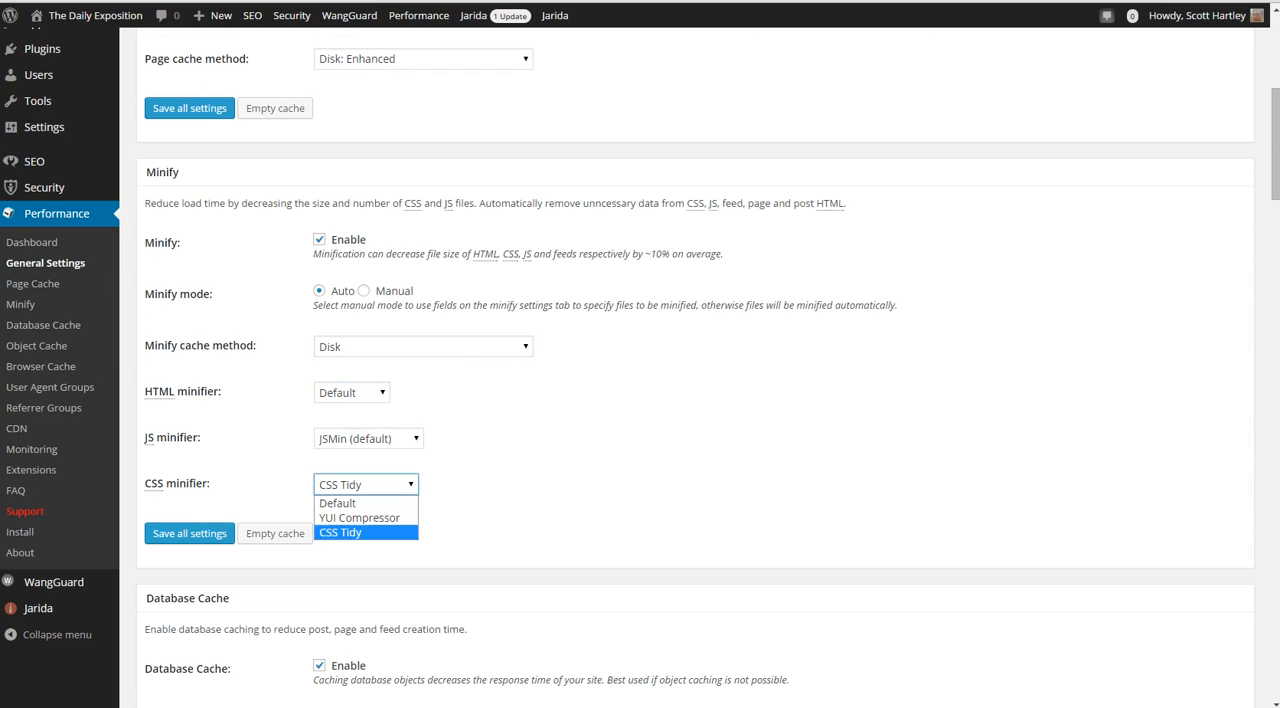
left_click(366, 485)
left_click(352, 393)
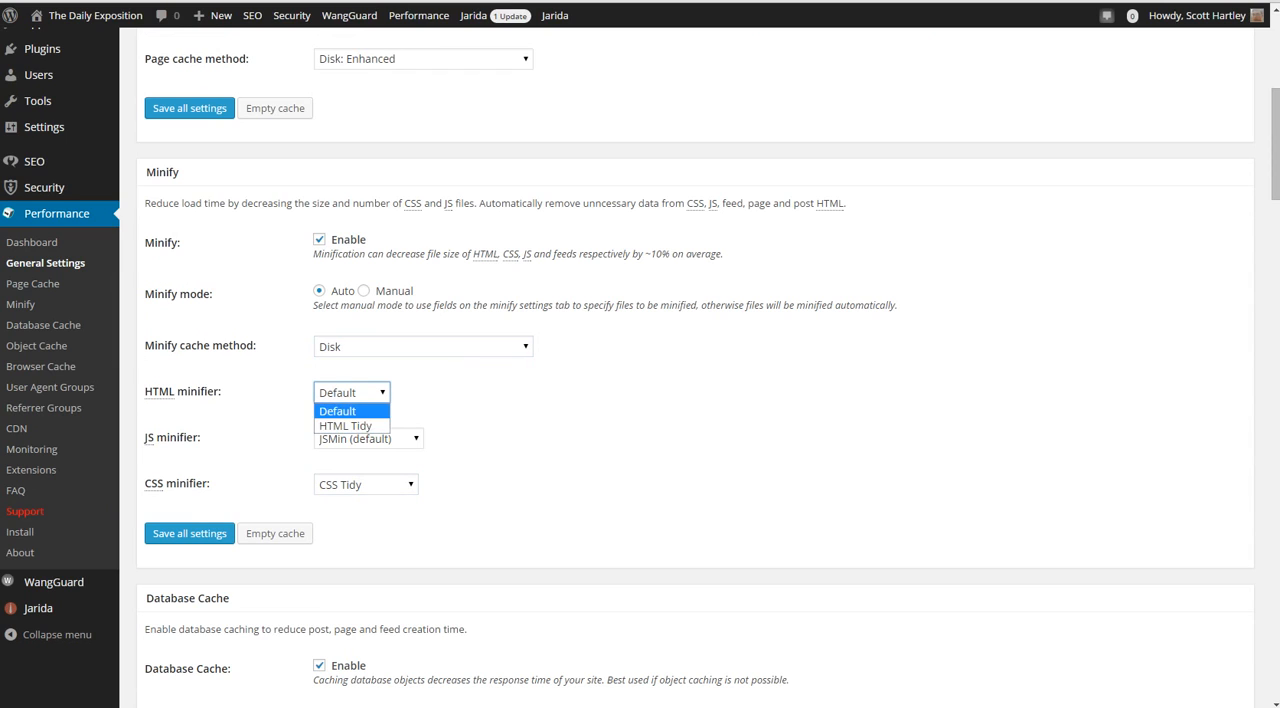
left_click(352, 393)
Examine the choices offered for the JS minifier, and recheck those for the CSS minifier
scroll(640, 393, "down", 1)
left_click(368, 362)
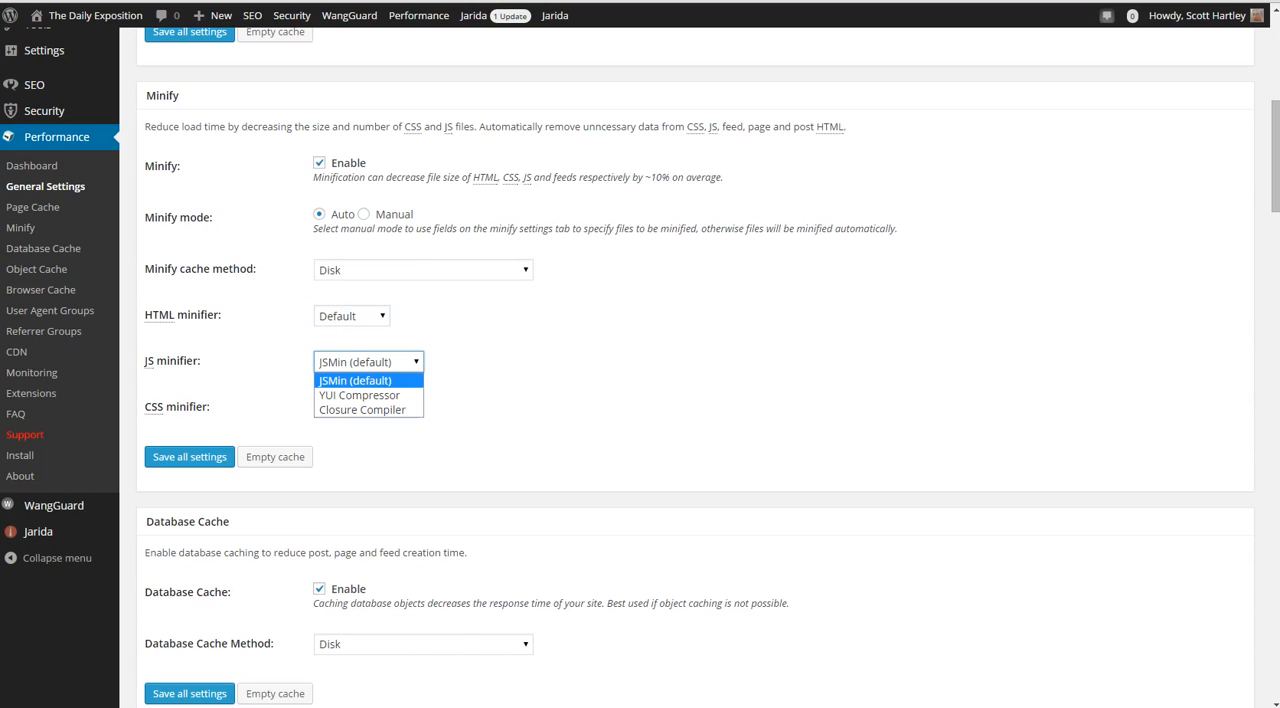
left_click(368, 362)
left_click(365, 408)
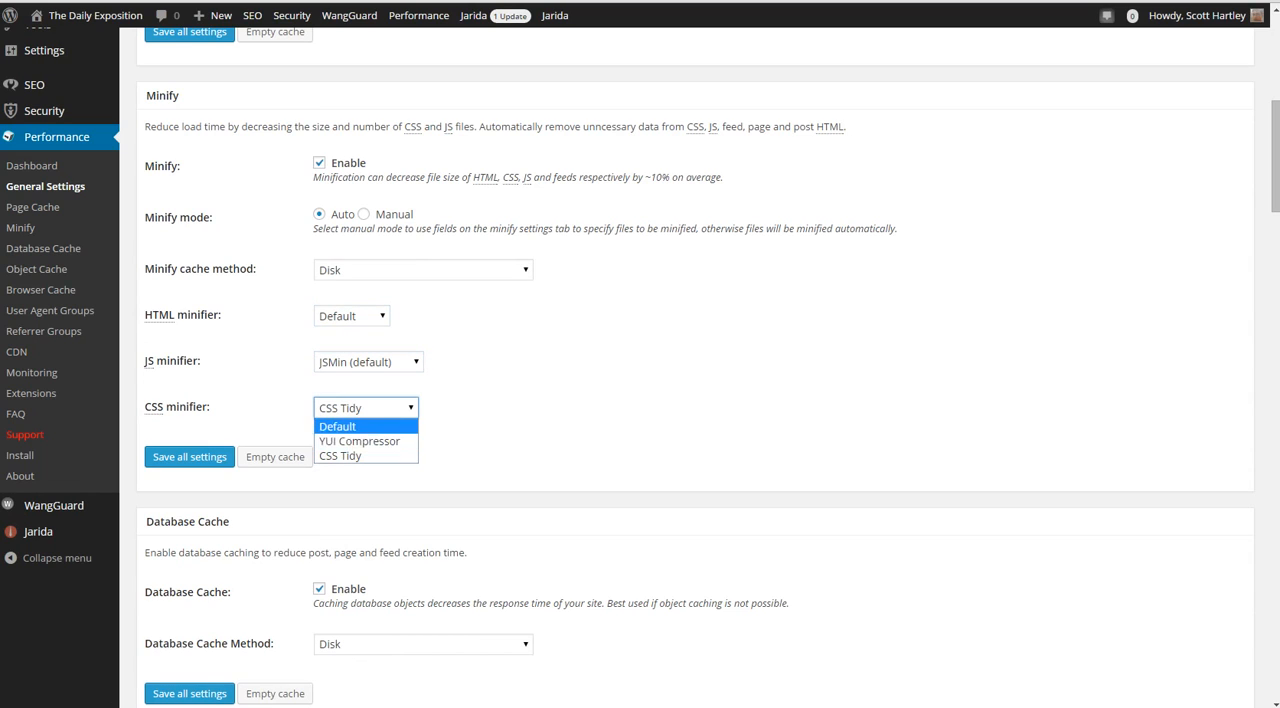
left_click(365, 408)
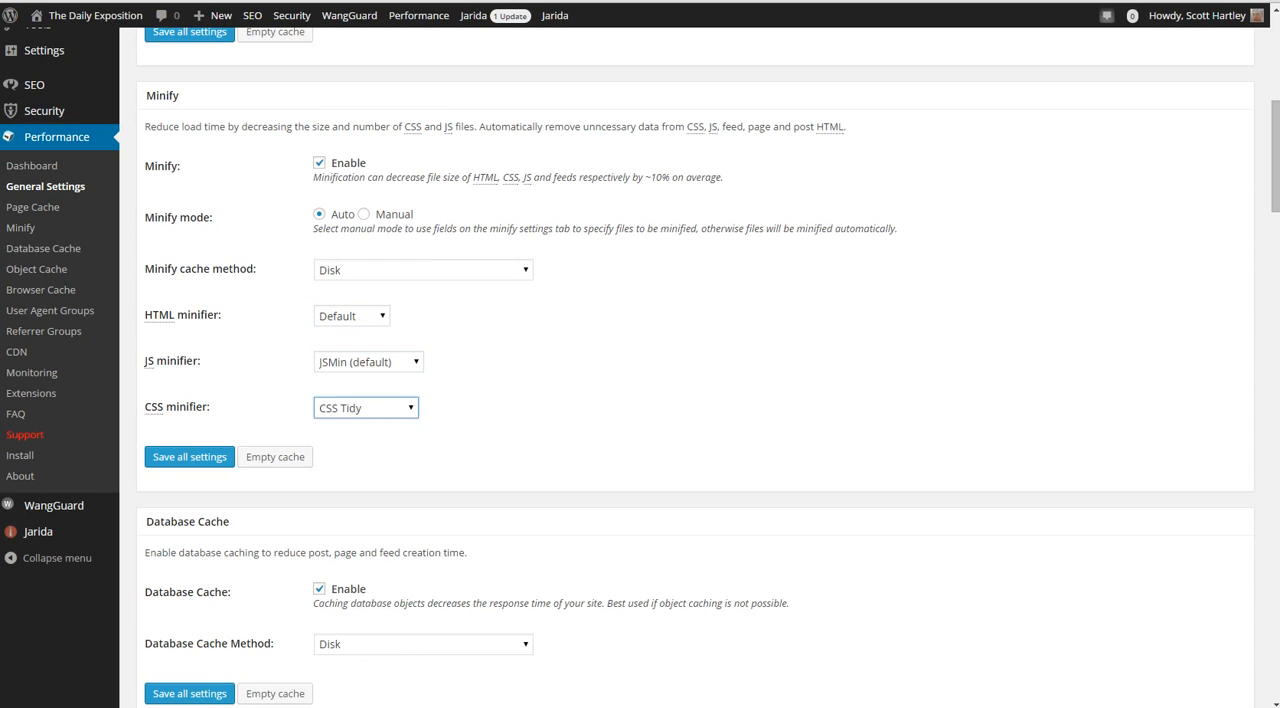
left_click(560, 408)
scroll(695, 400, "down", 2)
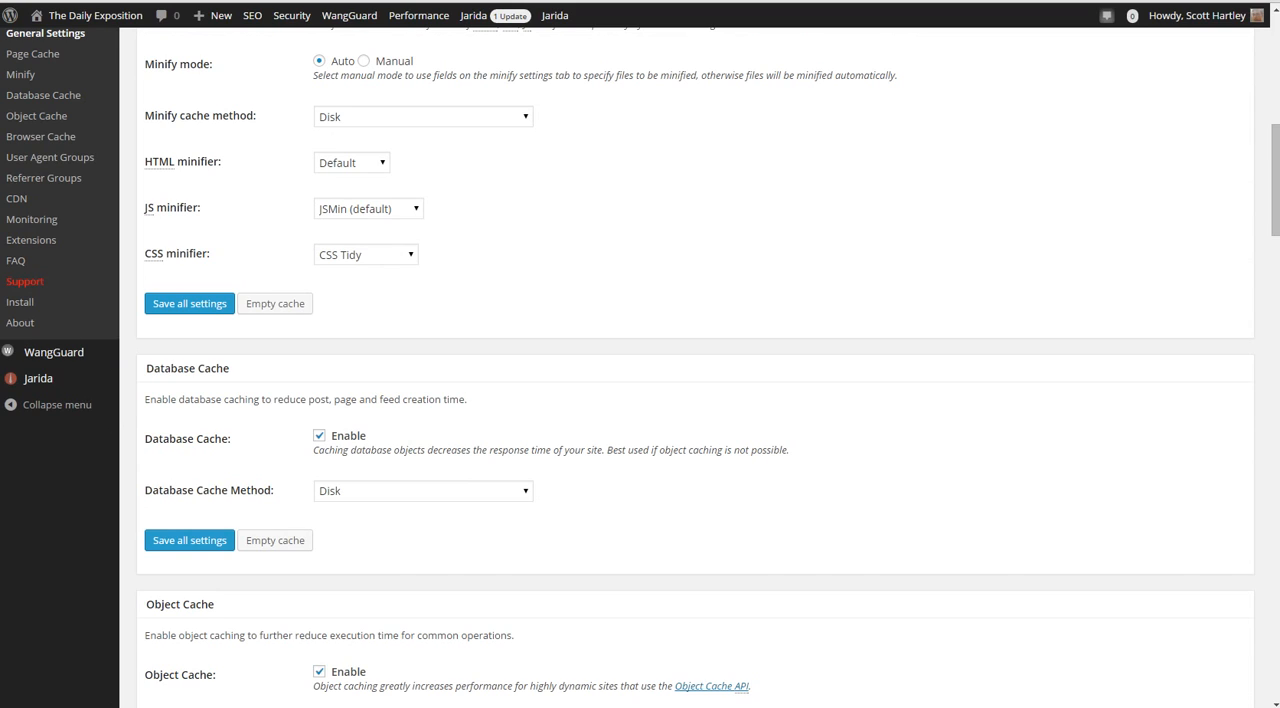
left_click(366, 255)
left_click(560, 255)
left_click(560, 255)
Review the available methods for the database cache and the object cache
scroll(695, 400, "down", 2)
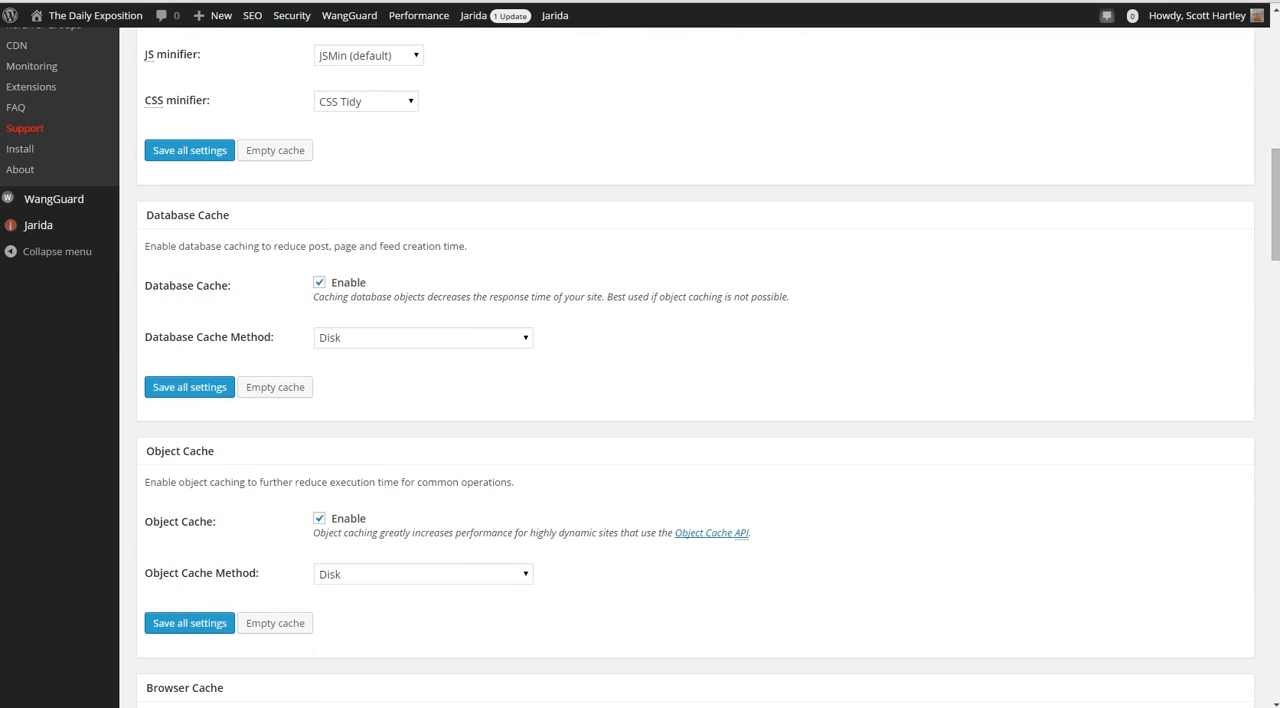
left_click(423, 338)
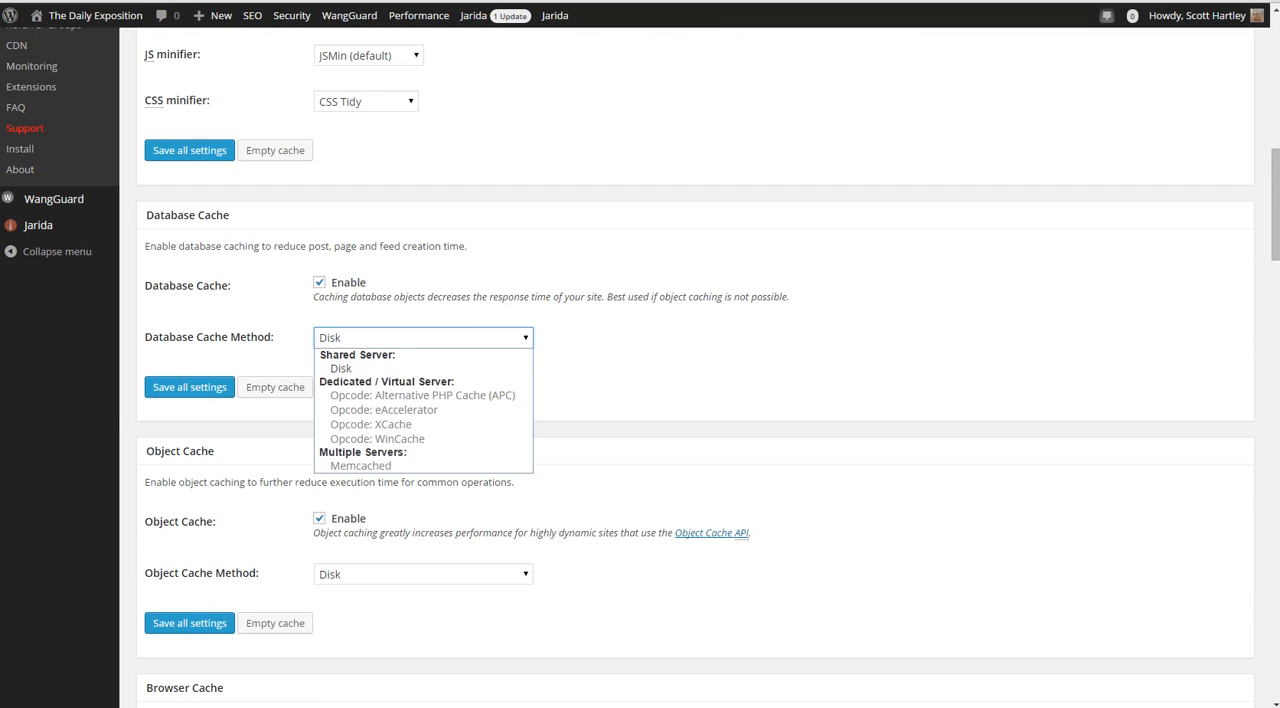
left_click(640, 370)
scroll(640, 370, "down", 2)
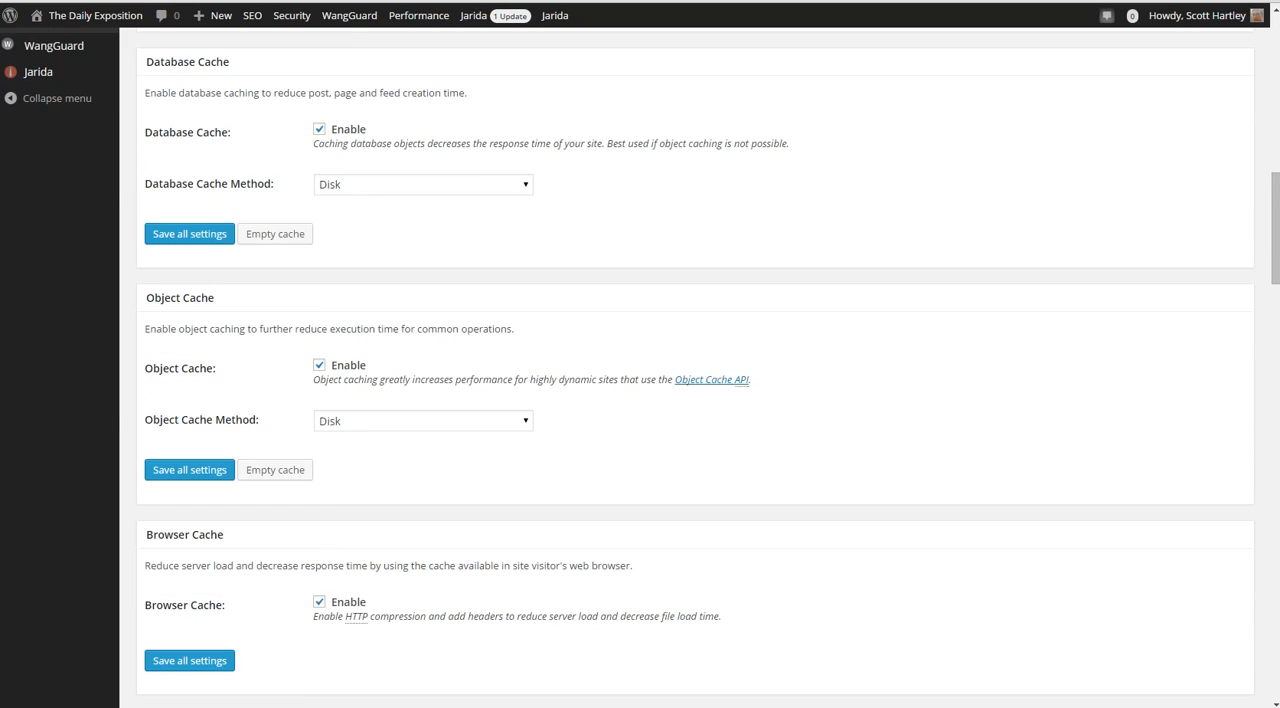
left_click(423, 421)
left_click(423, 421)
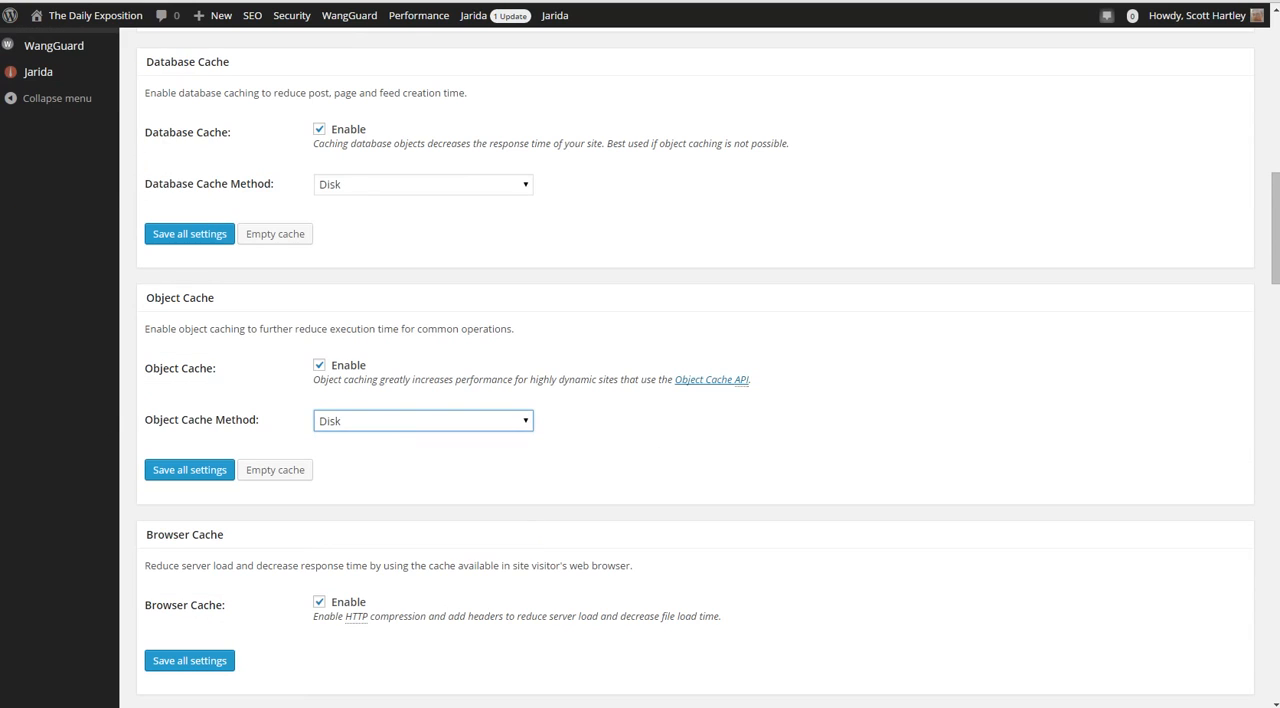
Review the Browser Cache section and the available CDN types
scroll(640, 400, "down", 2)
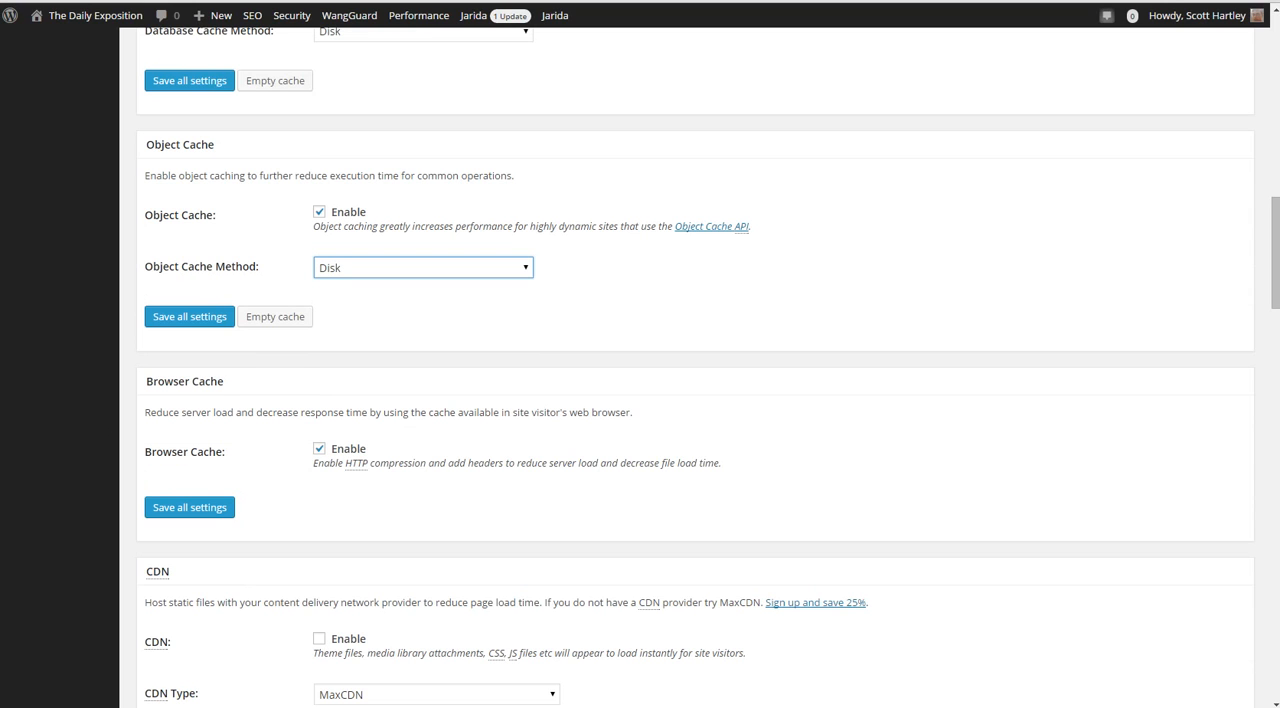
scroll(640, 400, "down", 3)
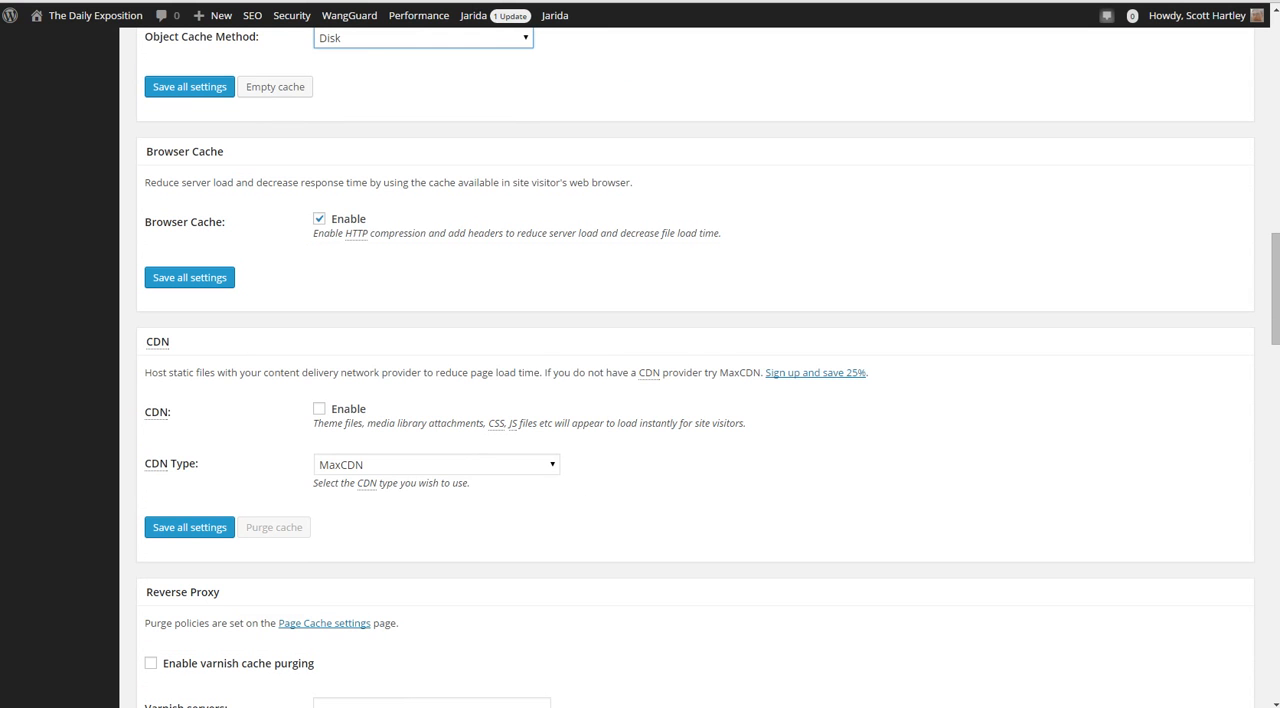
left_click(437, 465)
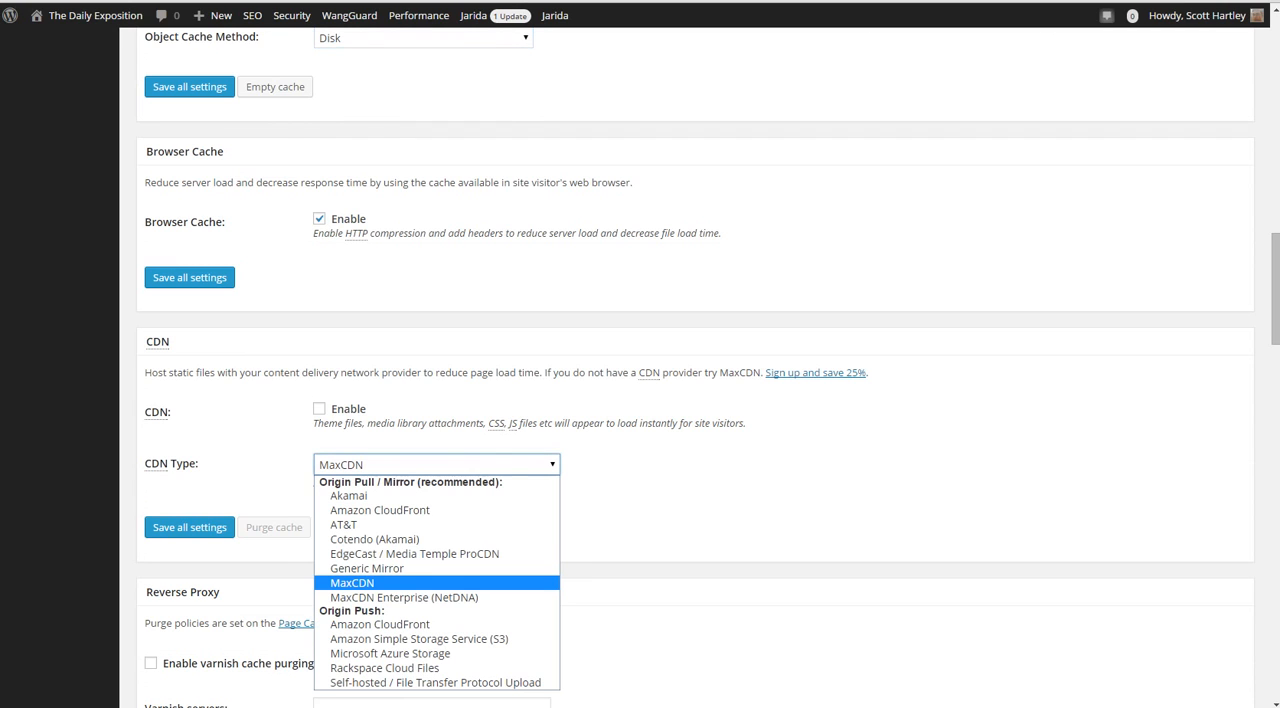
key("Escape")
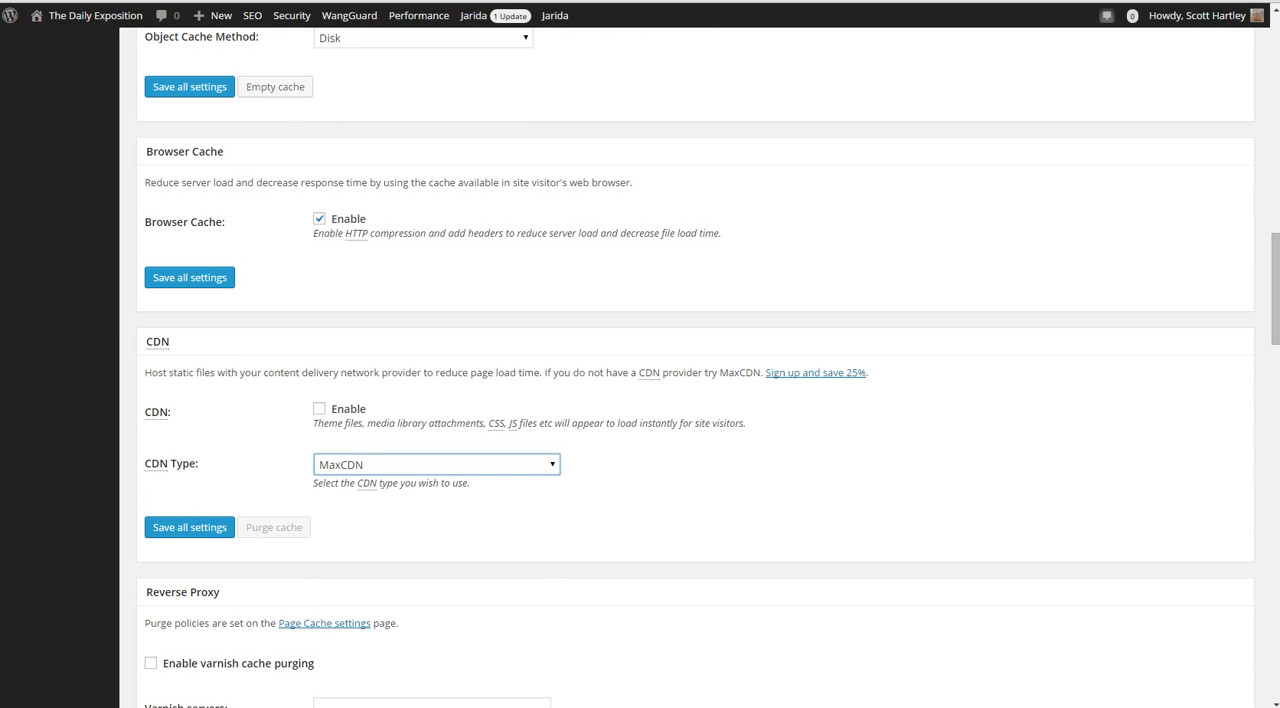
Look through the remaining general settings, from Reverse Proxy to Debug, and return to the Page Cache and Minify sections
scroll(640, 400, "down", 3)
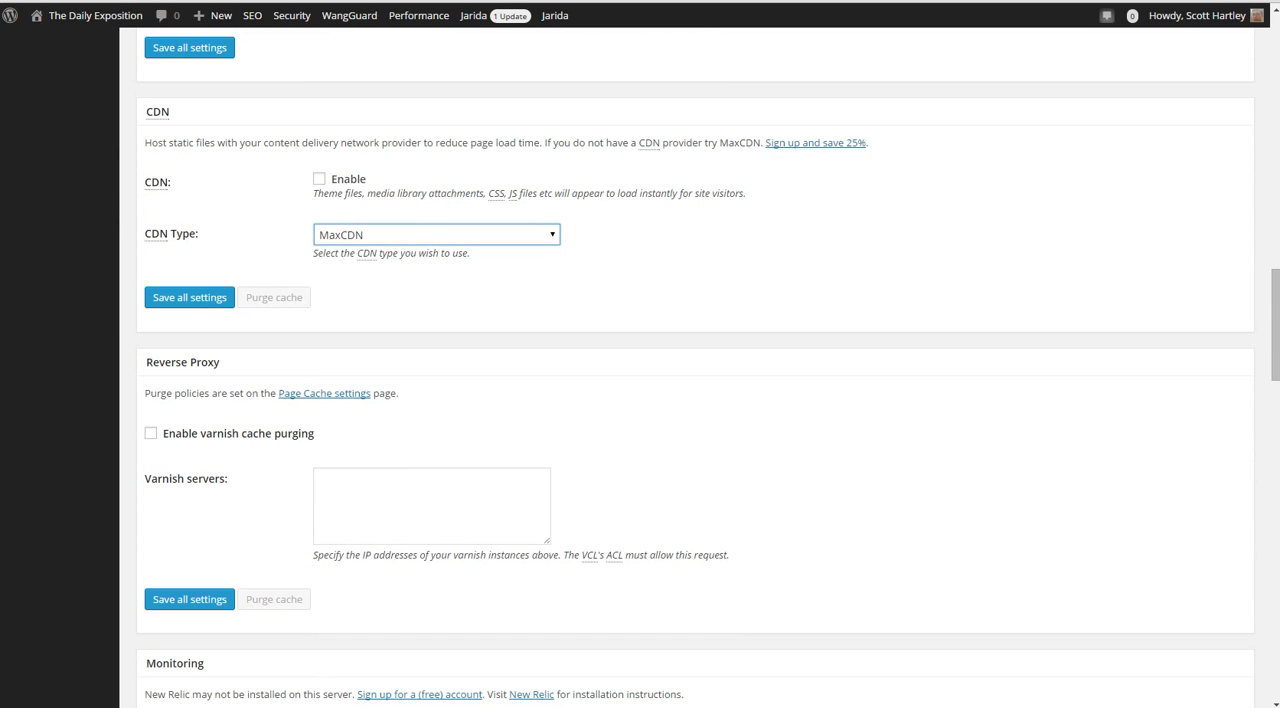
scroll(640, 400, "down", 10)
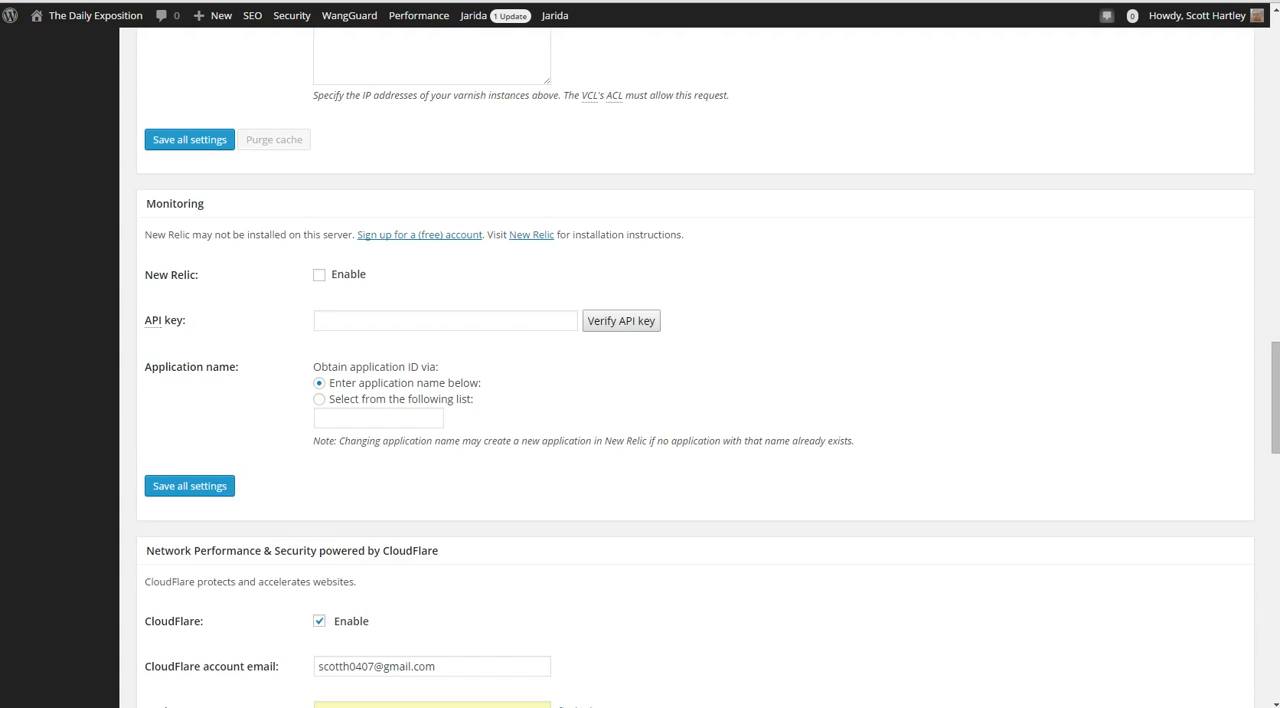
scroll(640, 400, "down", 9)
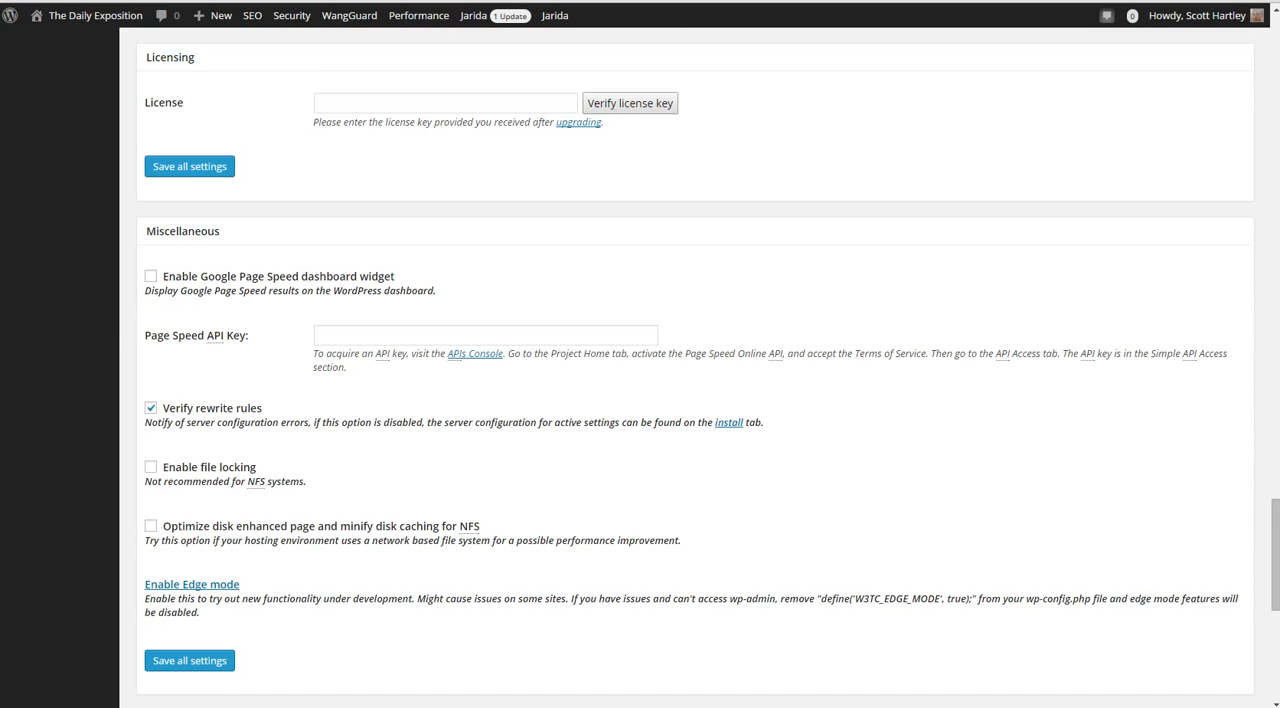
scroll(640, 400, "down", 3)
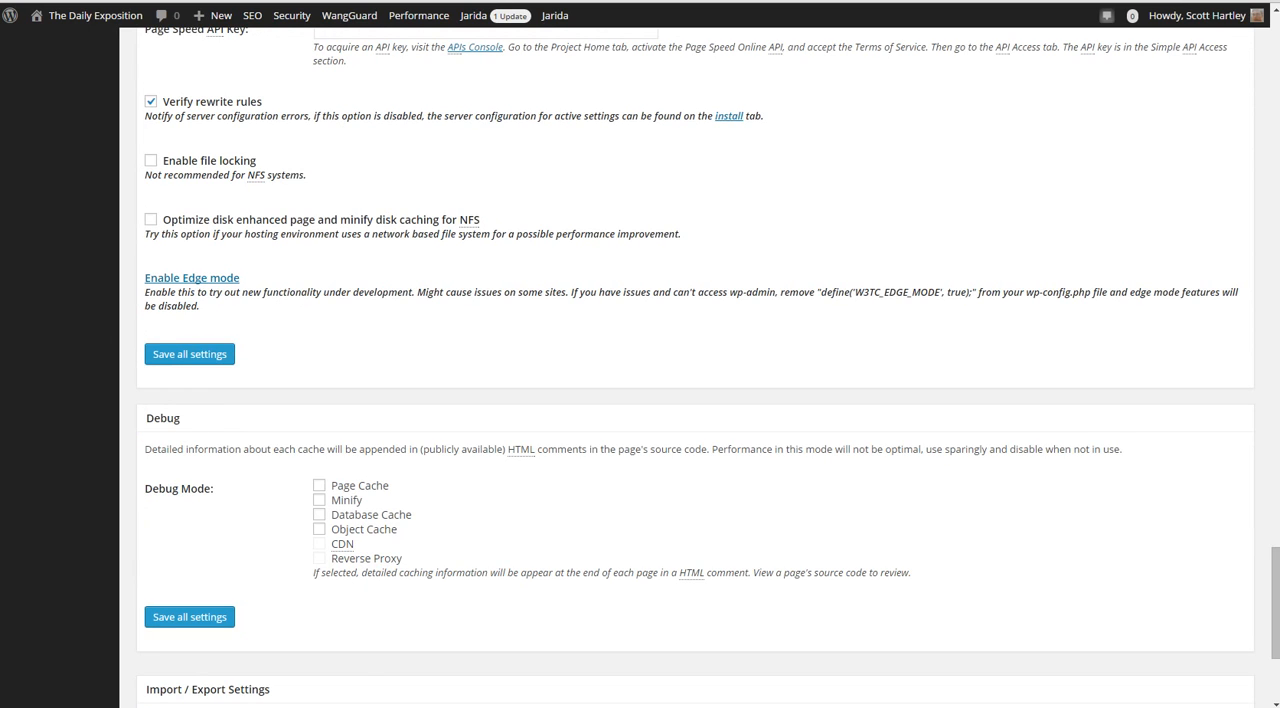
scroll(640, 400, "down", 3)
scroll(640, 400, "up", 20)
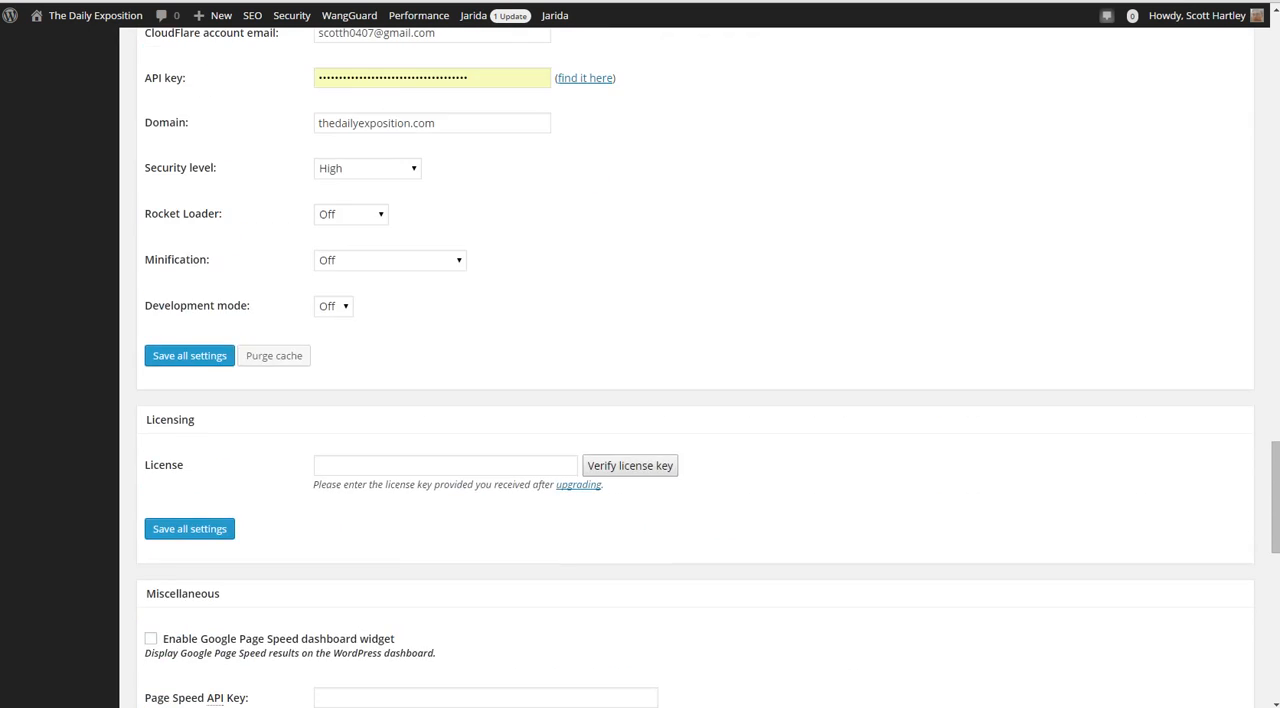
scroll(640, 400, "up", 8)
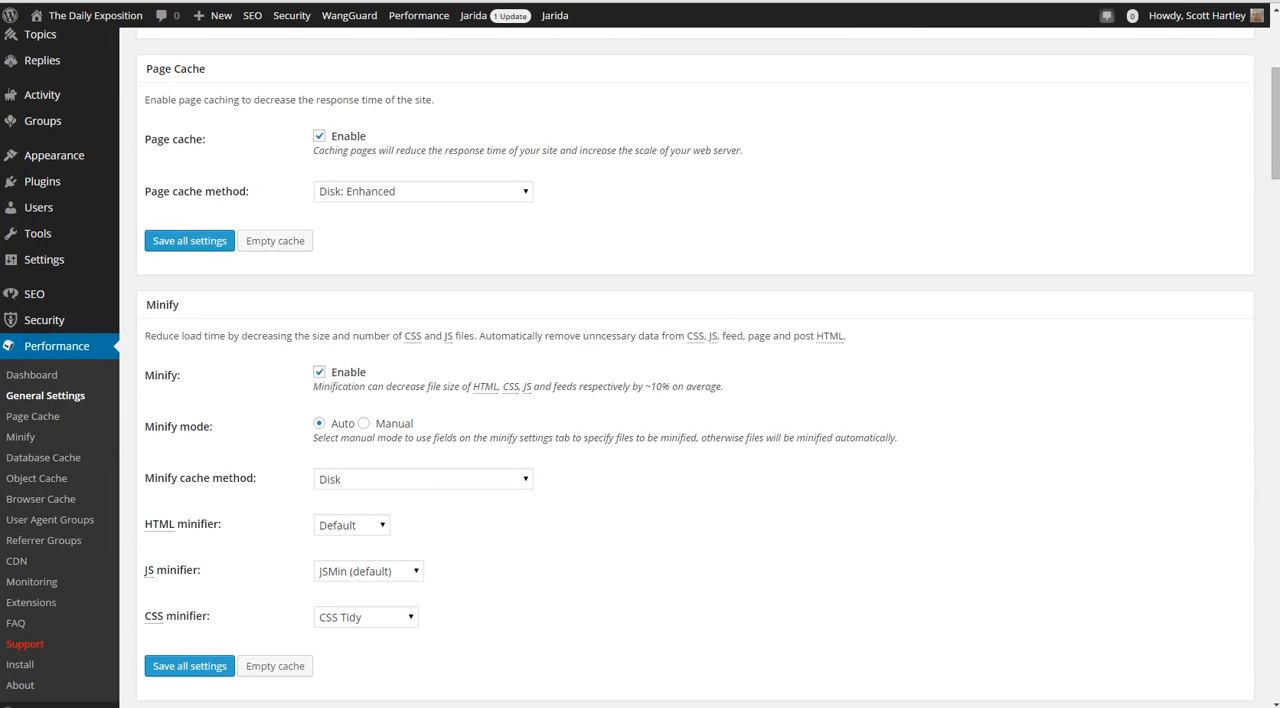
Open the Page Cache settings and review the General caching options
left_click(32, 416)
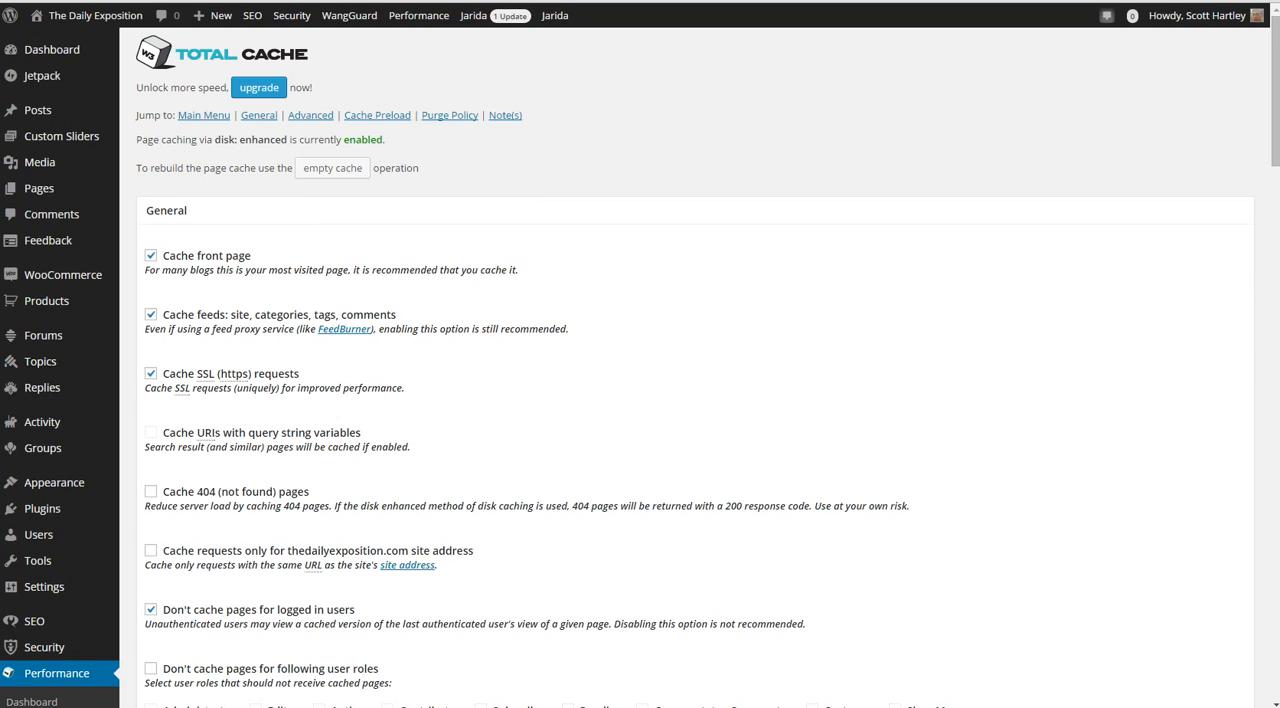
scroll(640, 400, "down", 3)
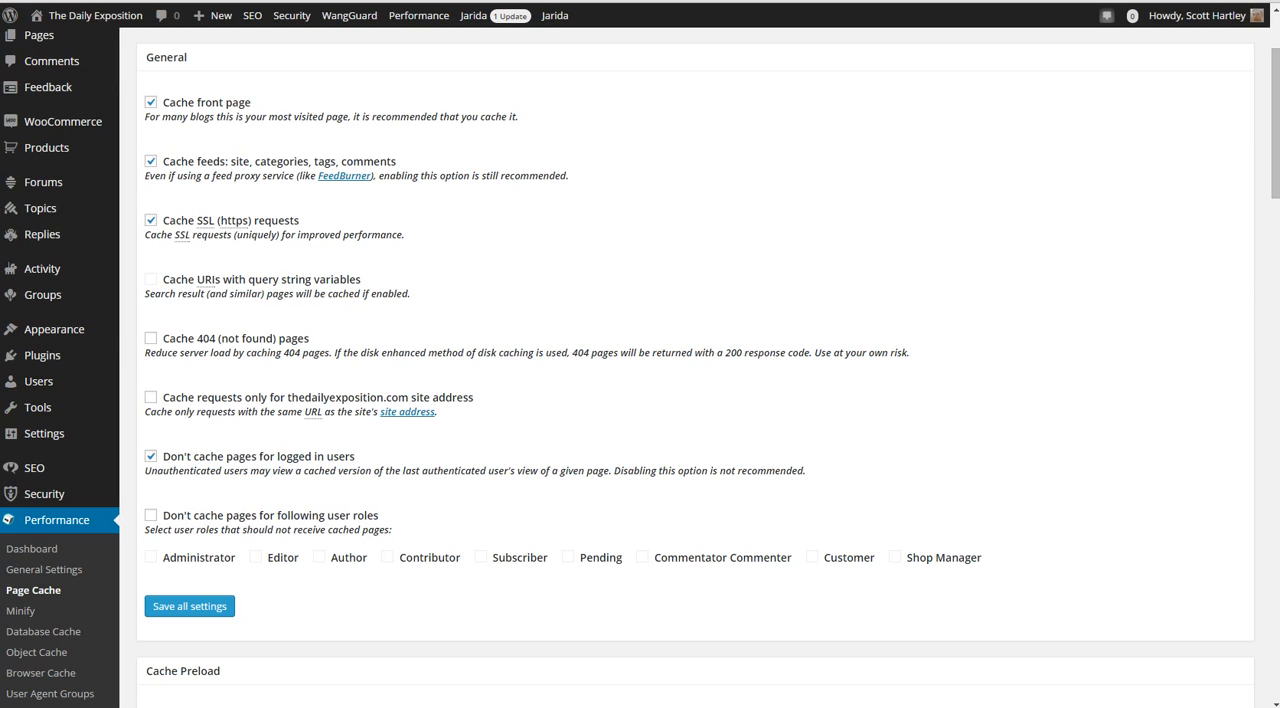
scroll(640, 360, "down", 3)
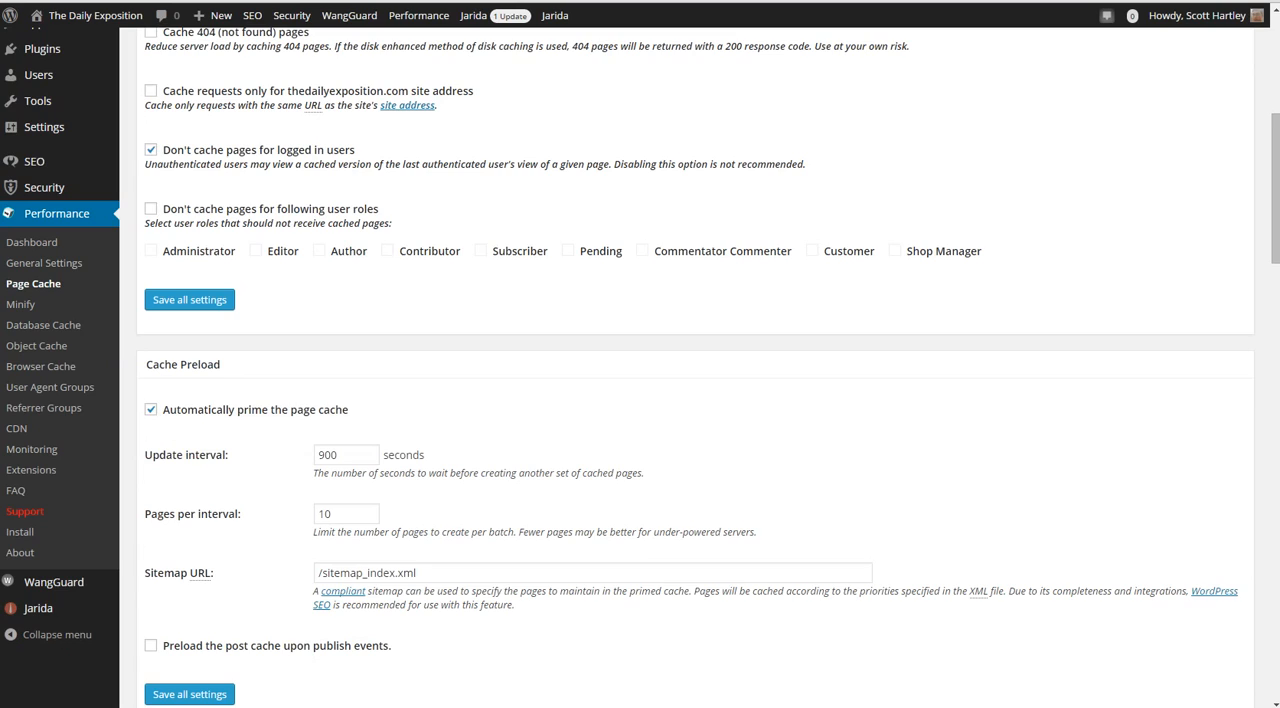
Examine the Cache Preload settings for update interval, pages per interval and sitemap URL
scroll(640, 360, "down", 2)
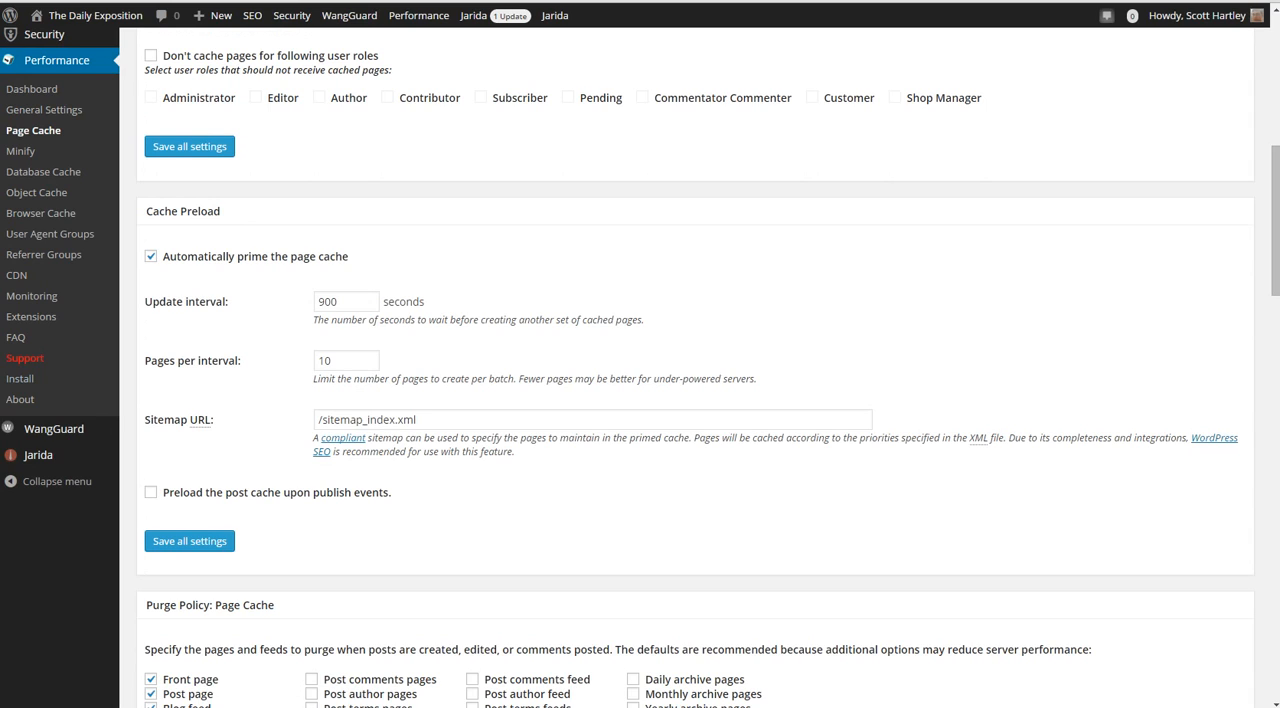
double_click(336, 302)
double_click(326, 361)
triple_click(367, 420)
scroll(695, 366, "up", 3)
scroll(695, 366, "down", 3)
scroll(695, 366, "down", 1)
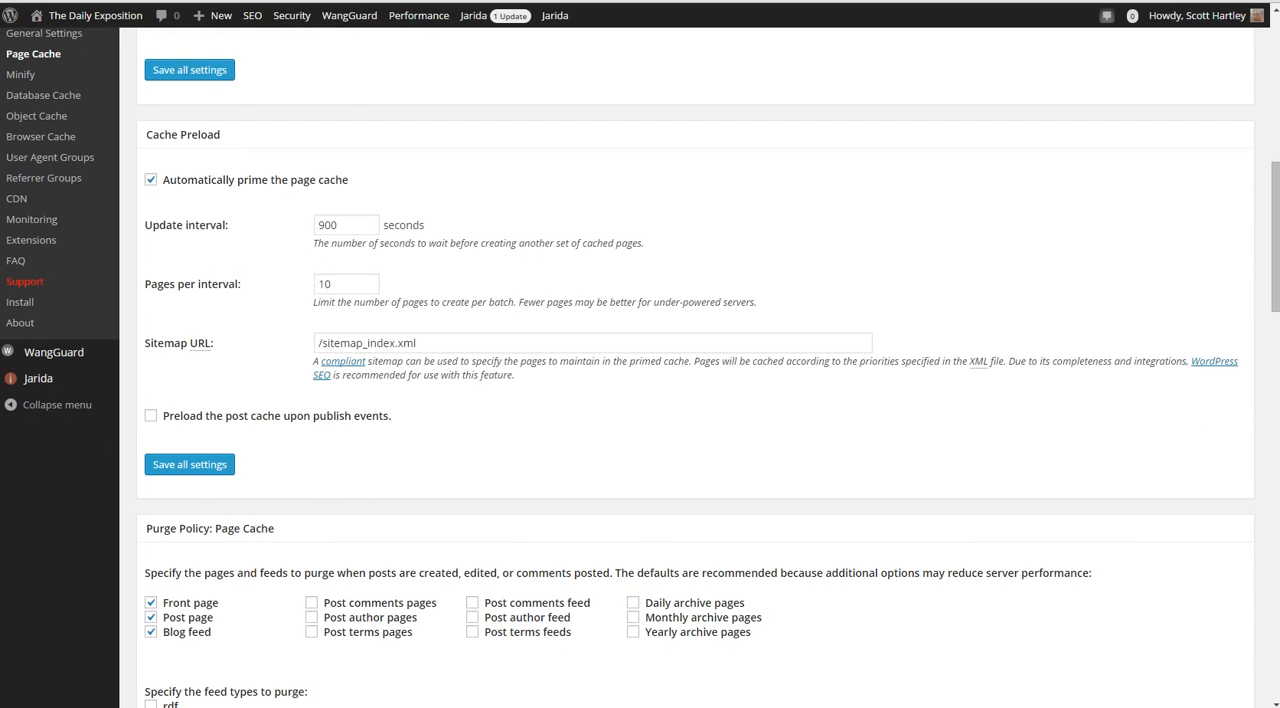
Review the page cache Purge Policy, including pages, feed types, purge limit and additional pages
scroll(695, 366, "down", 2)
scroll(695, 366, "down", 1)
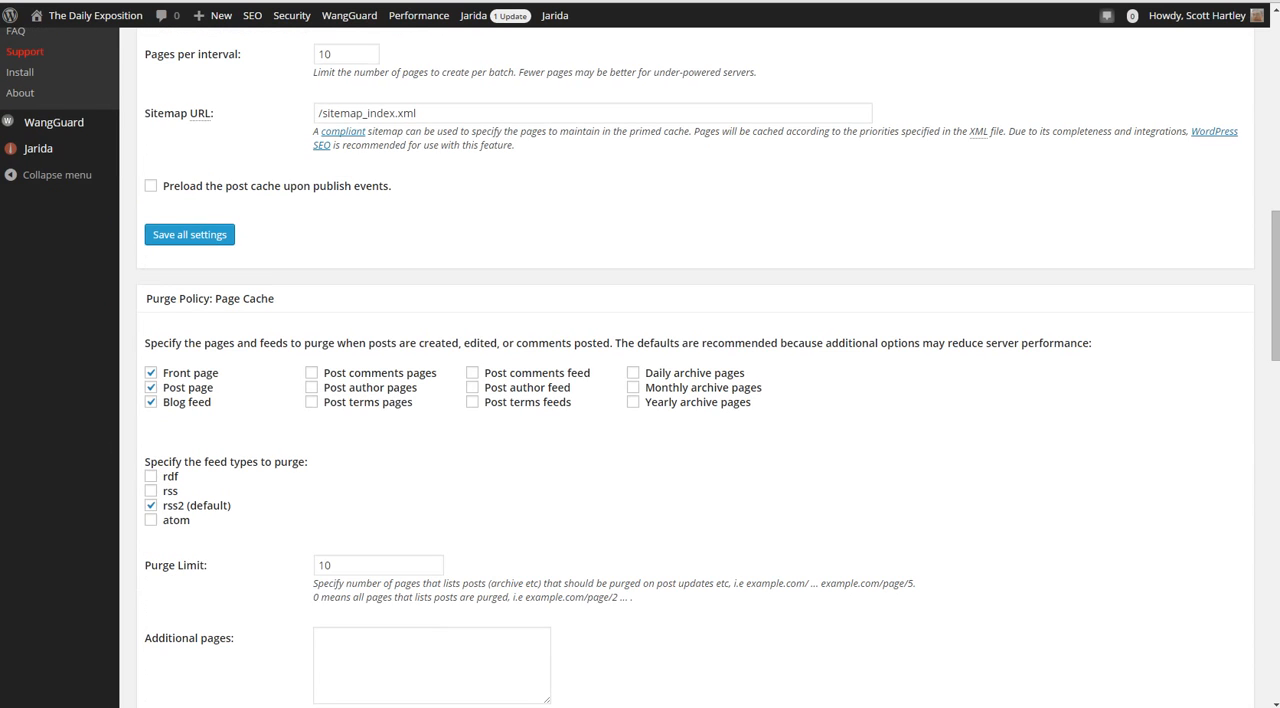
scroll(695, 366, "down", 4)
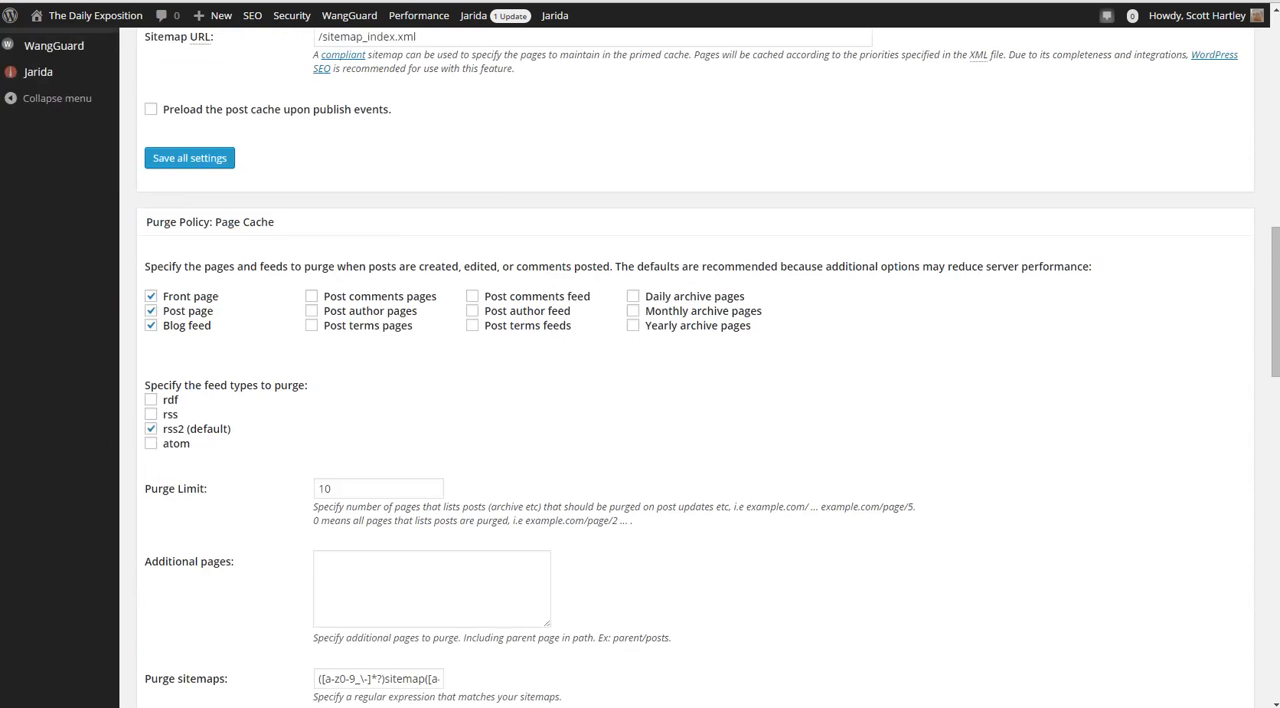
scroll(695, 366, "up", 3)
scroll(695, 366, "down", 4)
scroll(695, 366, "down", 3)
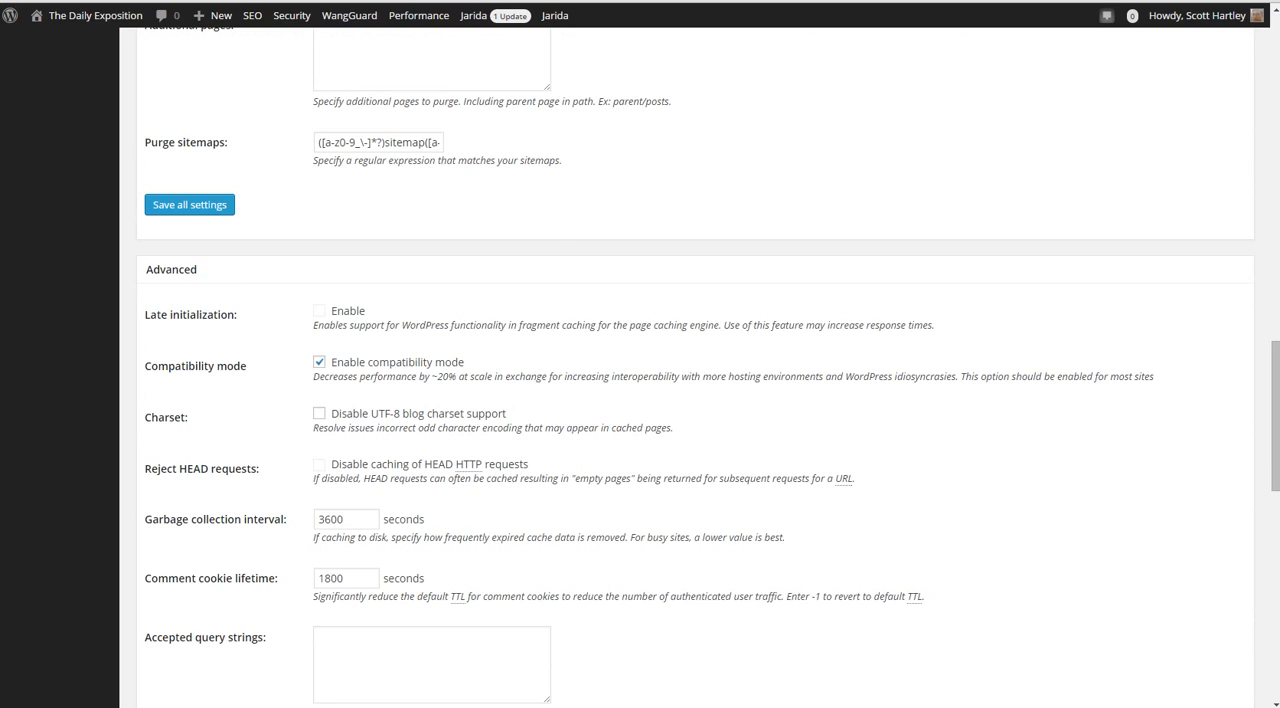
Read through the Advanced page cache settings, from late initialization to the page headers and notes
left_click_drag(815, 325, 348, 325)
left_click(348, 325)
scroll(640, 400, "down", 4)
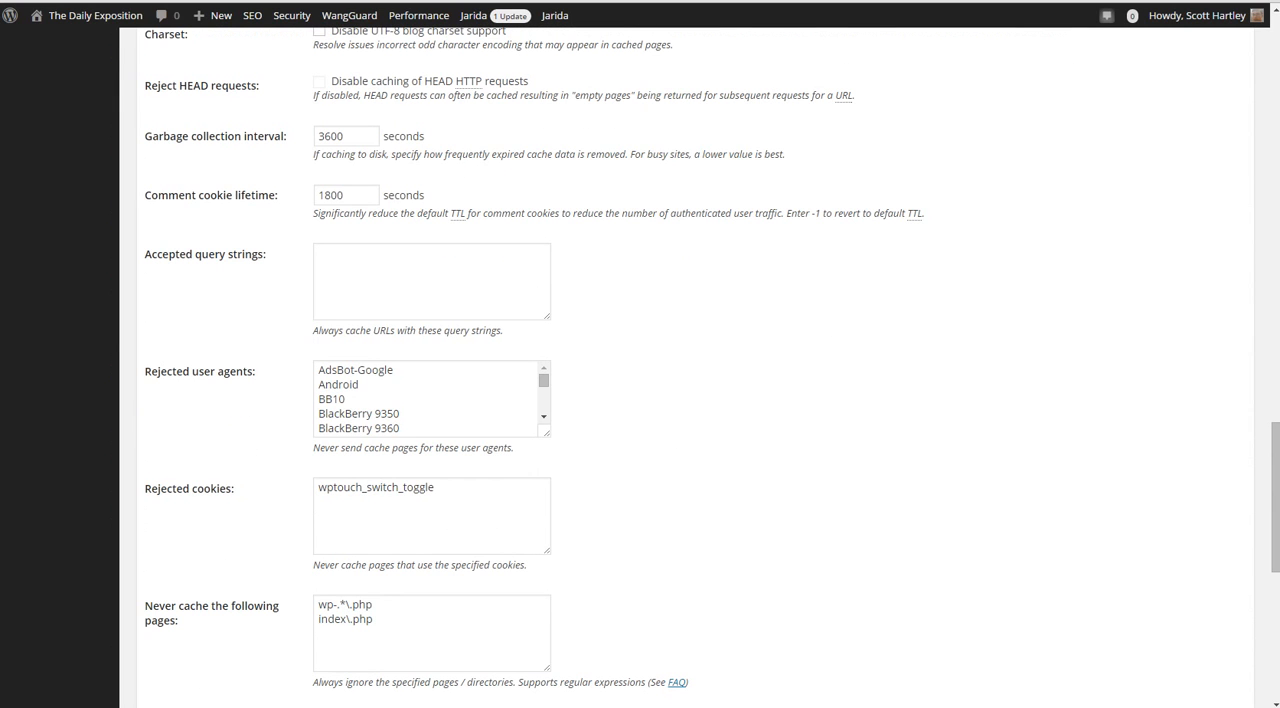
scroll(640, 400, "down", 5)
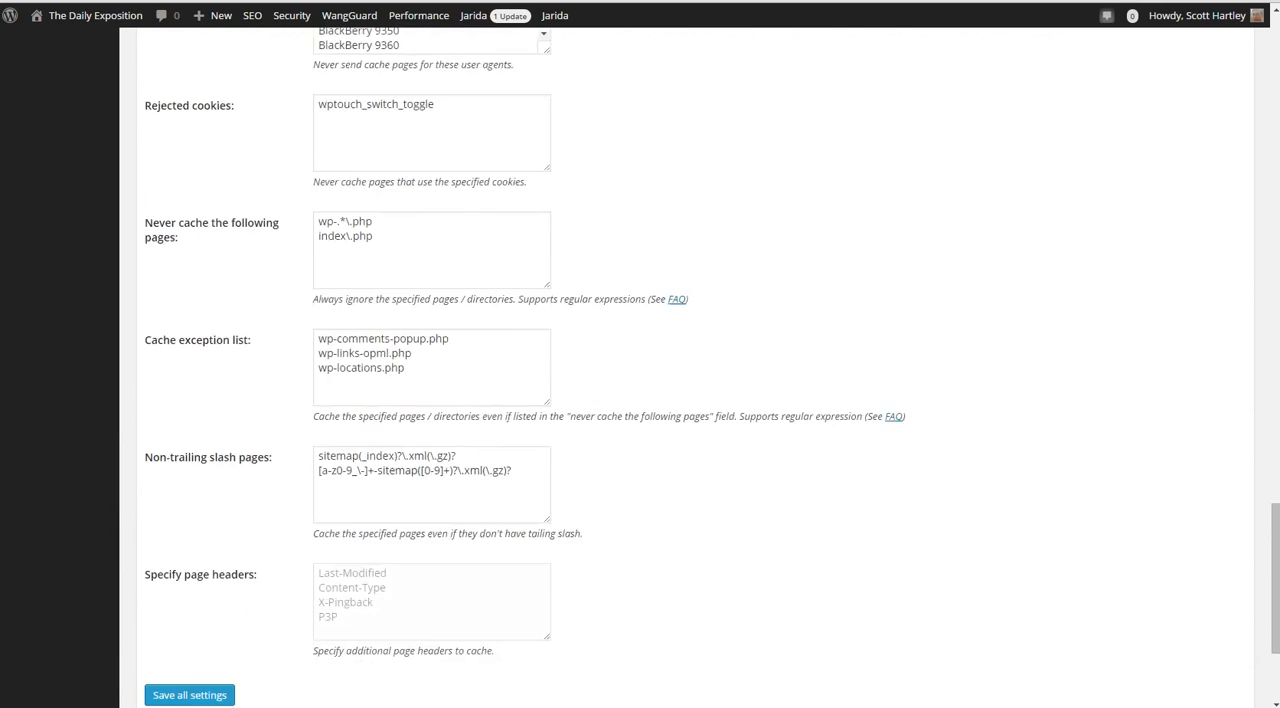
scroll(640, 400, "down", 2)
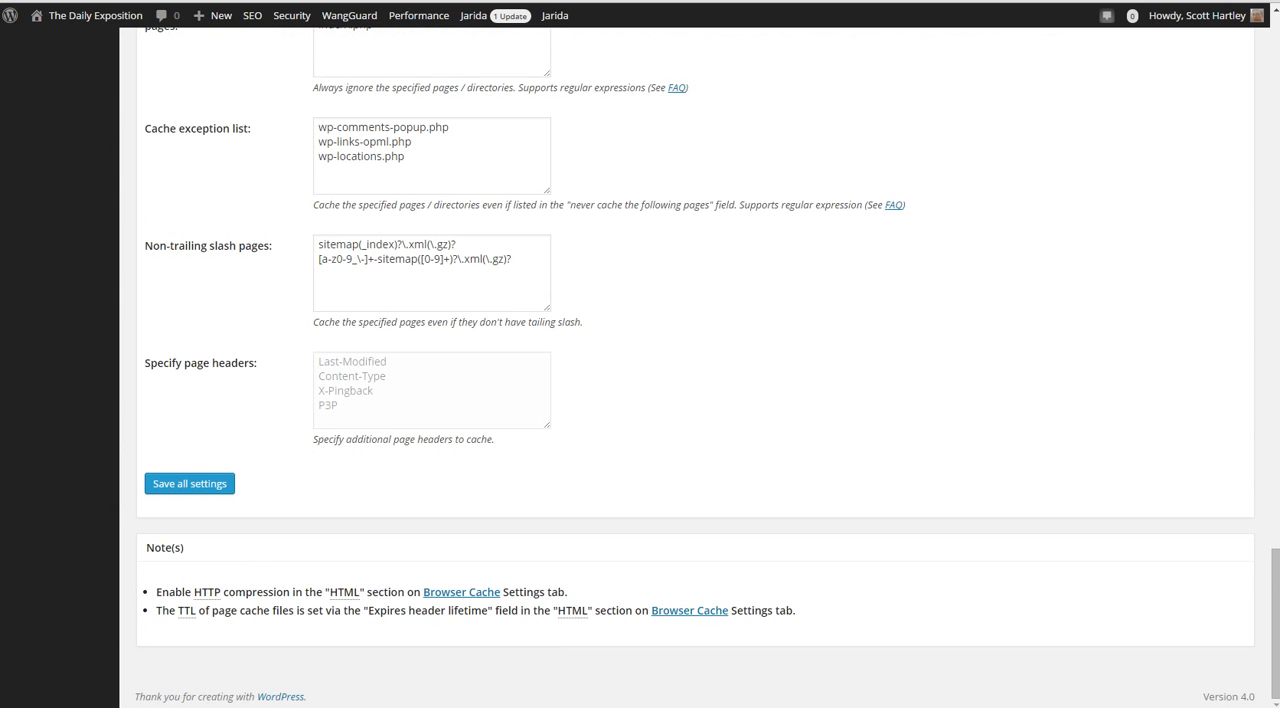
scroll(640, 400, "up", 15)
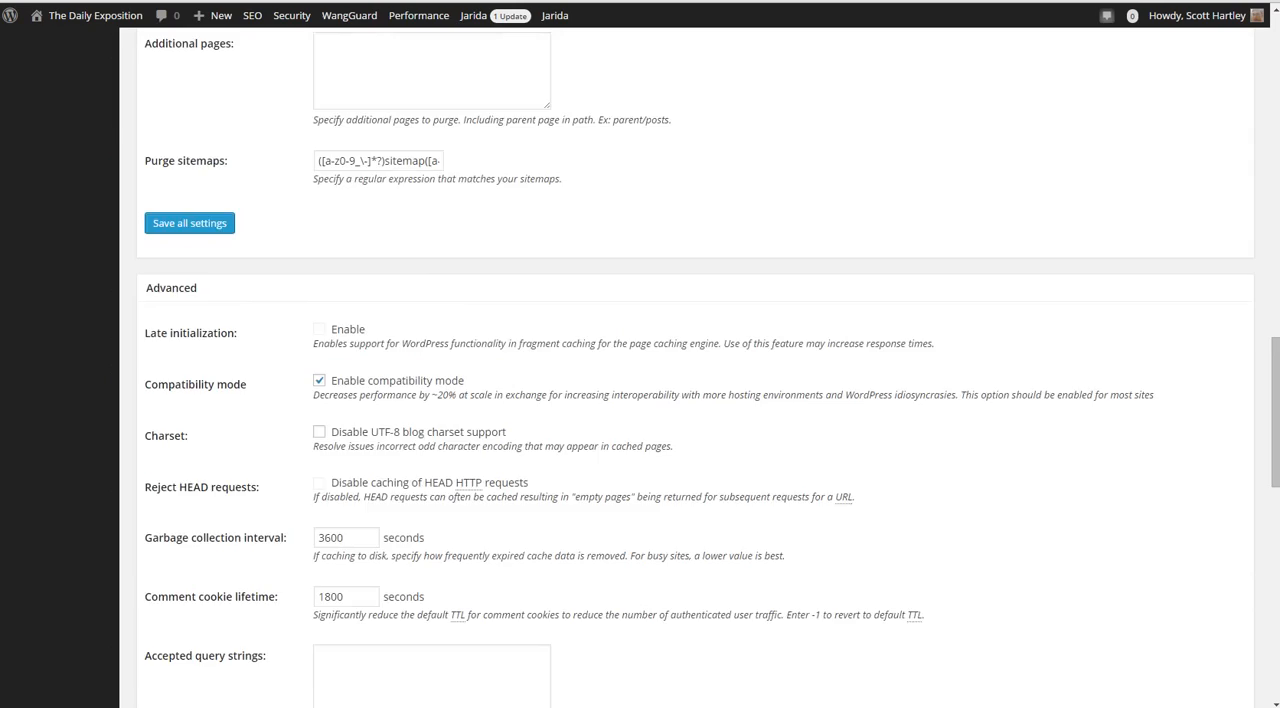
scroll(640, 400, "up", 10)
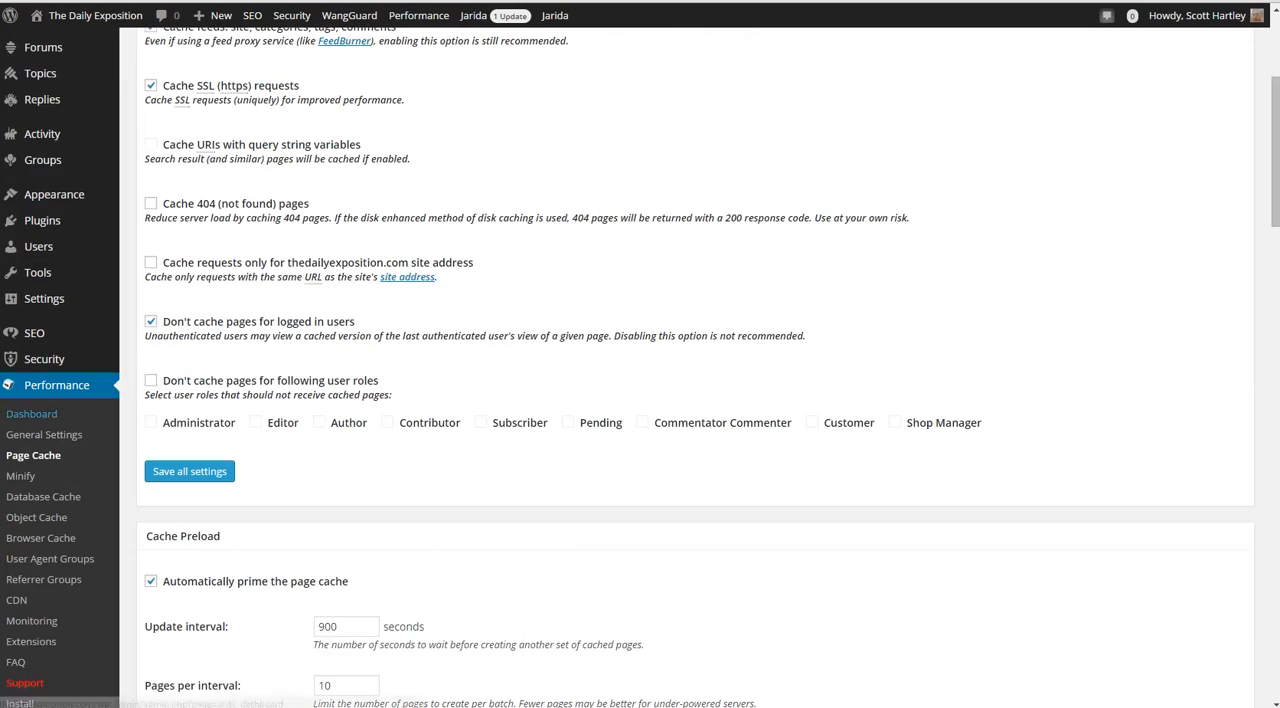
Open the Minify settings and look over the General and HTML & XML sections
left_click(20, 476)
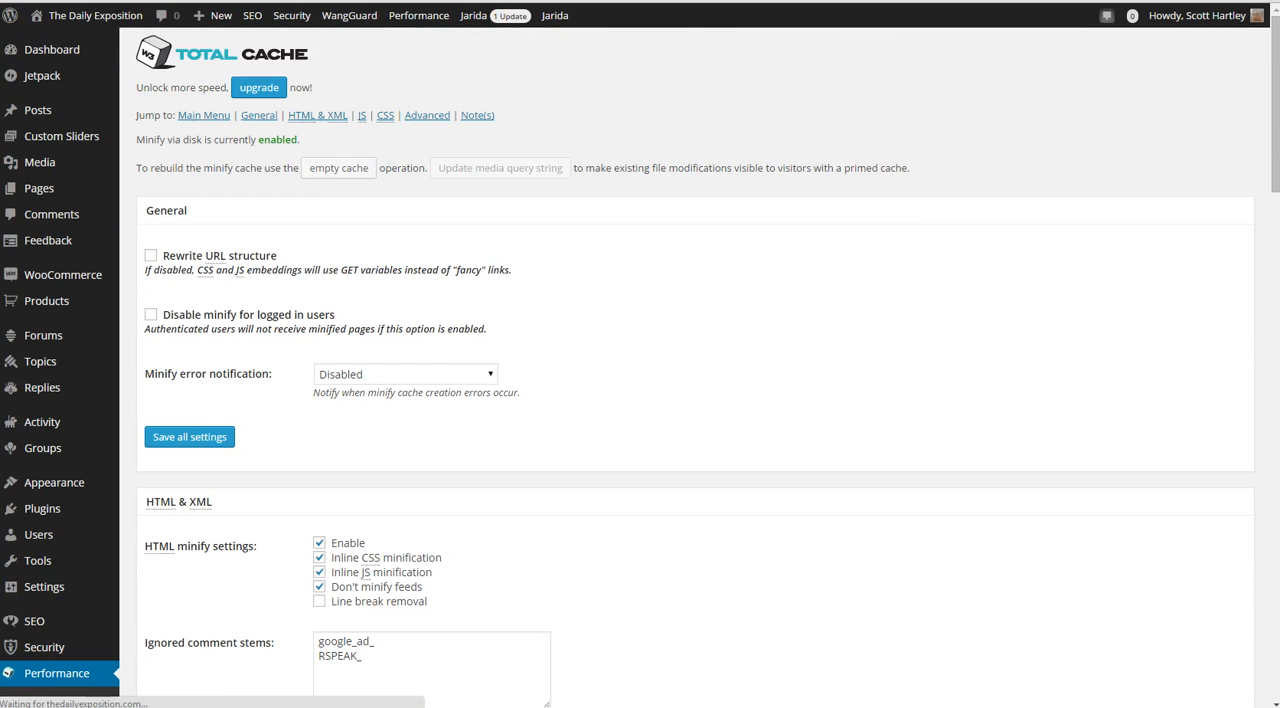
scroll(640, 400, "down", 2)
scroll(640, 400, "down", 2)
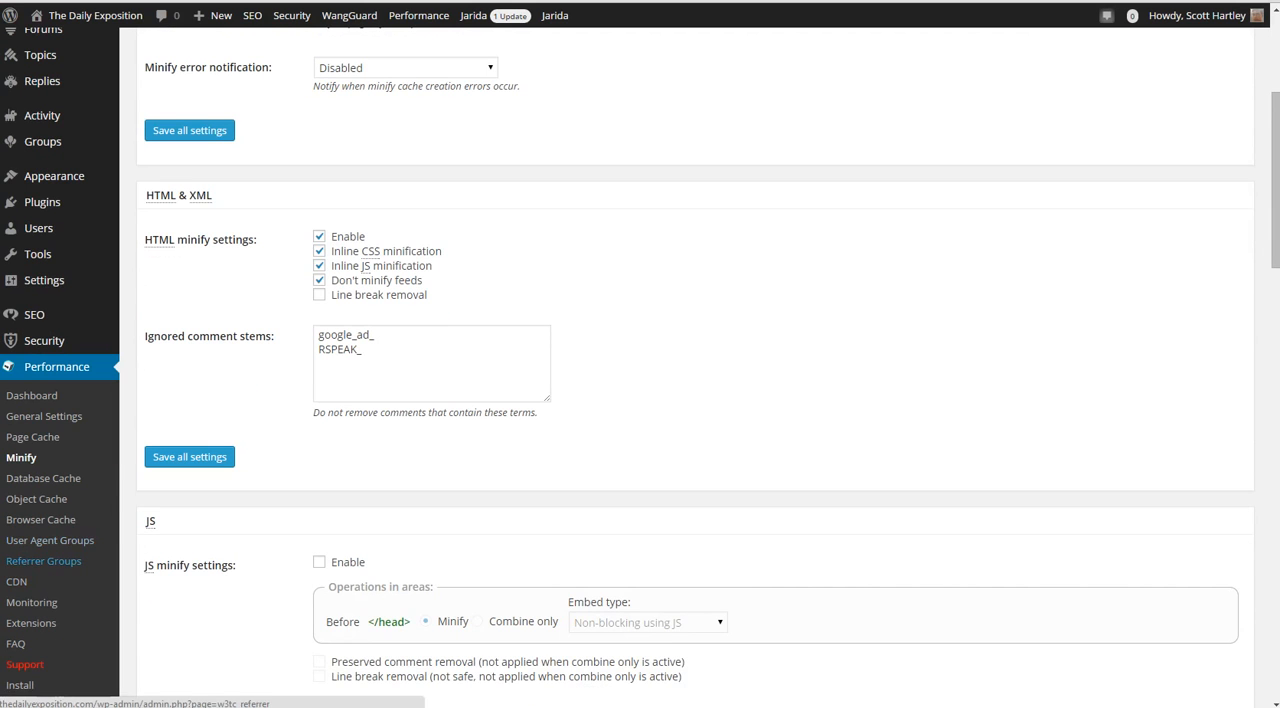
scroll(640, 400, "up", 2)
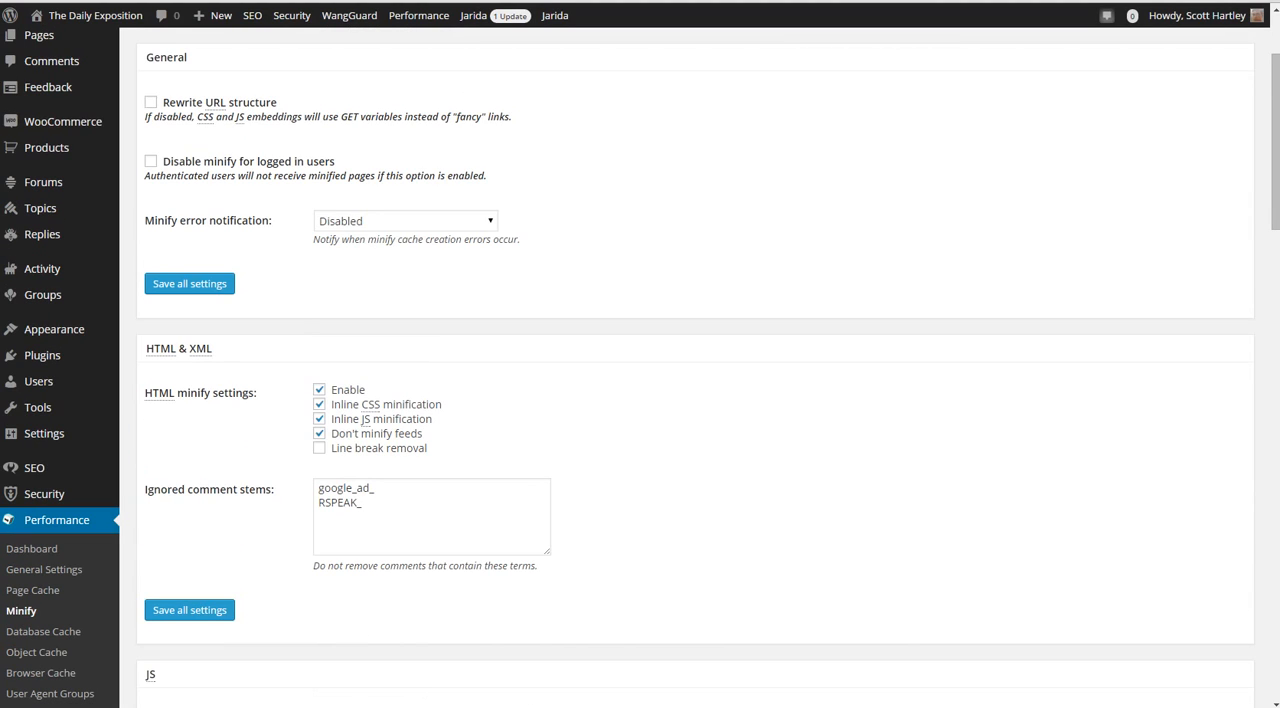
scroll(640, 400, "up", 2)
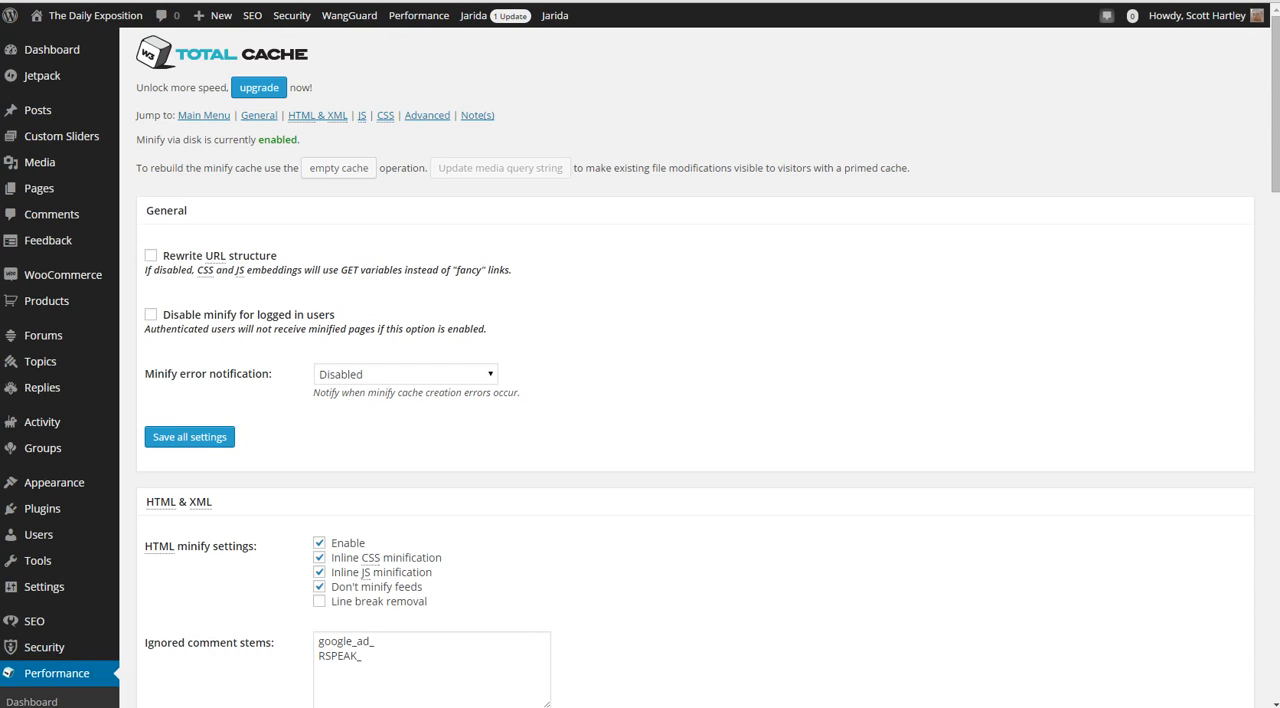
Check the choices offered for minify error notification without changing the selection
left_click(406, 374)
left_click(406, 374)
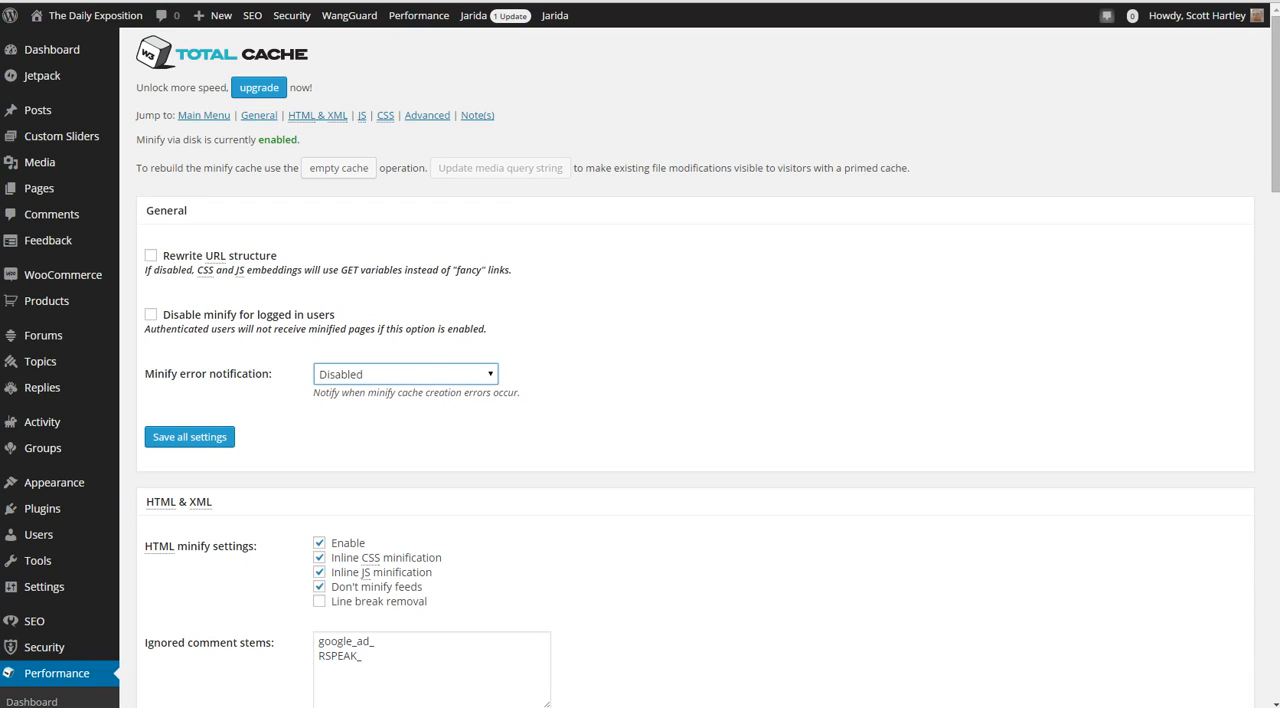
left_click(406, 374)
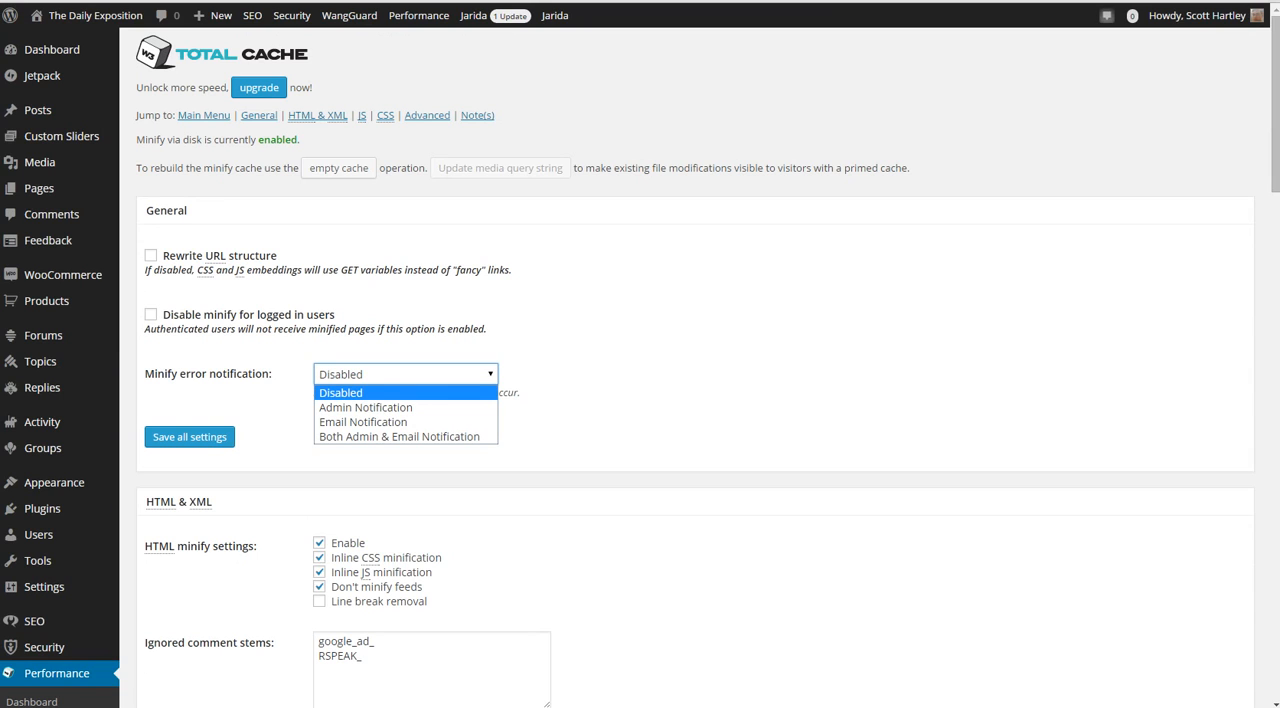
left_click(640, 400)
Review the HTML & XML minify settings and the JS and CSS sections that follow
scroll(640, 400, "down", 2)
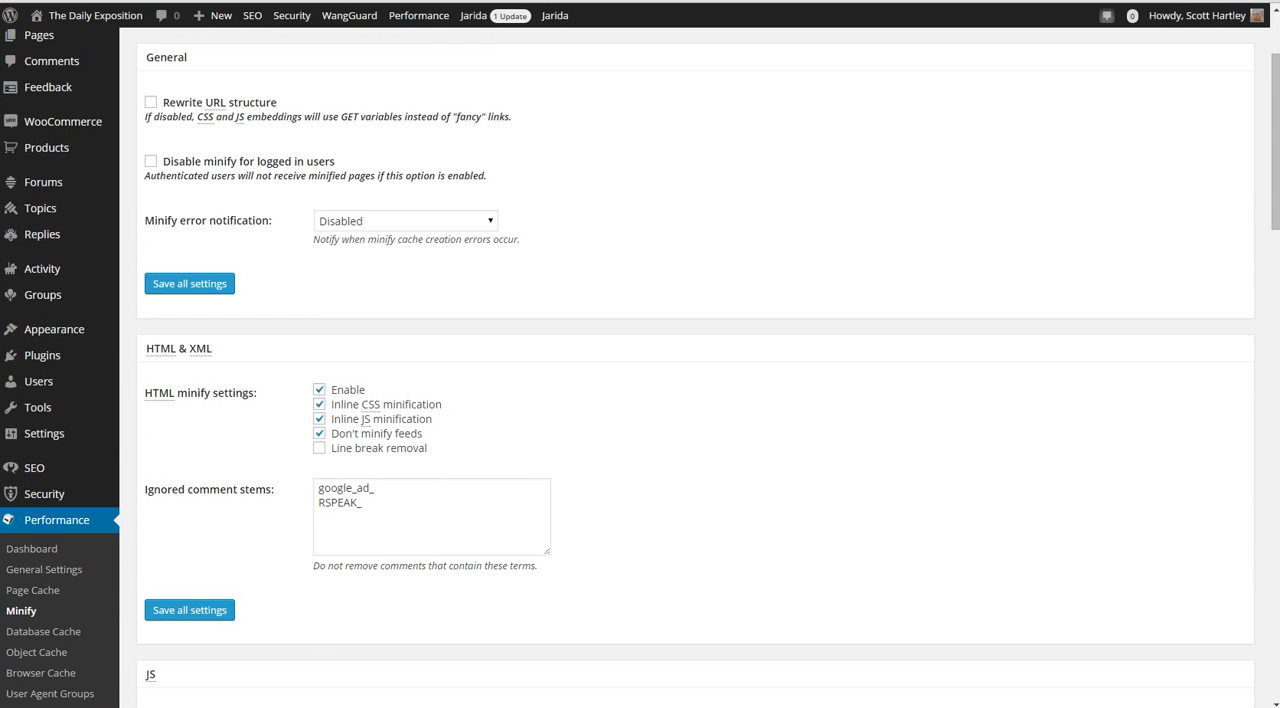
scroll(695, 400, "down", 1)
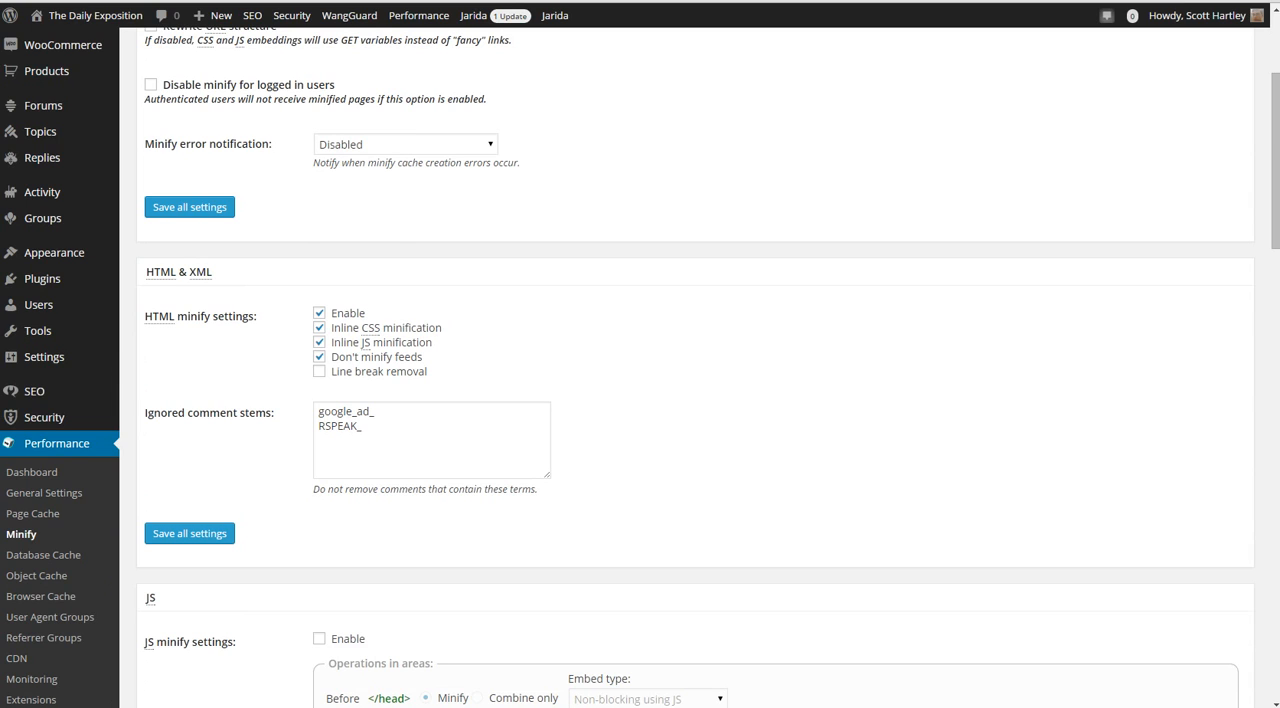
scroll(640, 400, "down", 2)
scroll(640, 400, "down", 2)
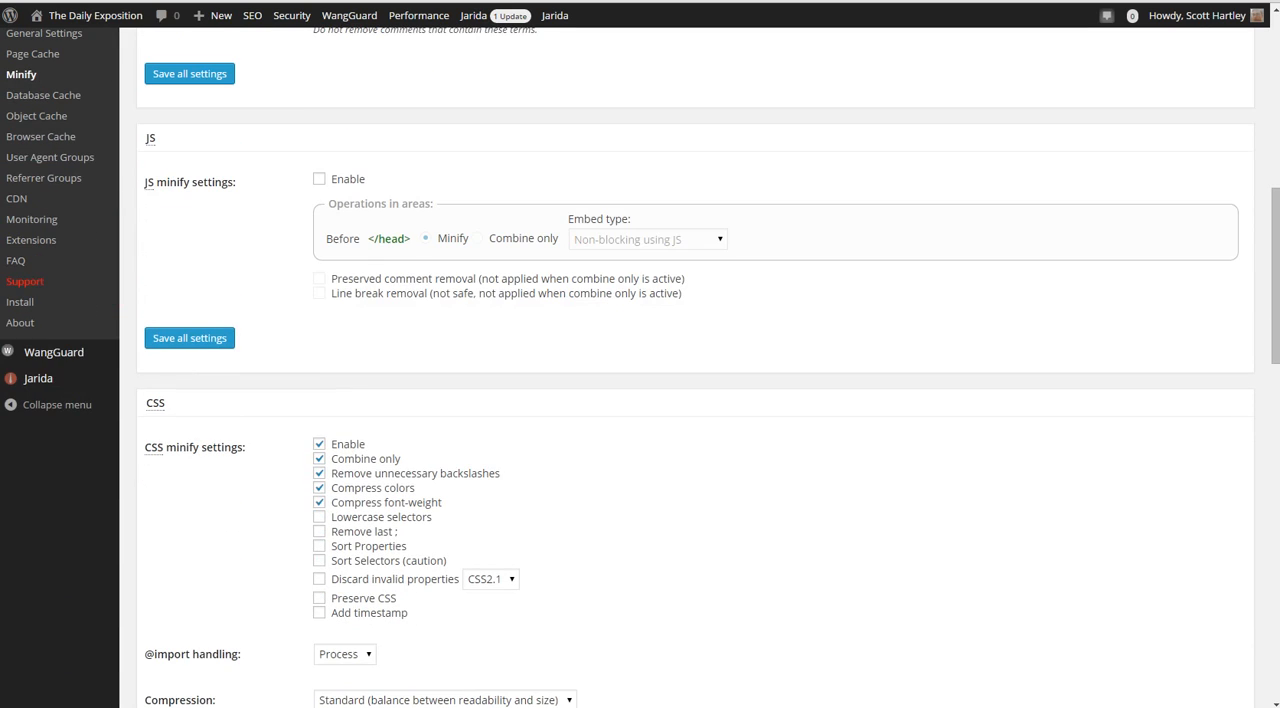
scroll(640, 400, "down", 1)
scroll(640, 400, "up", 5)
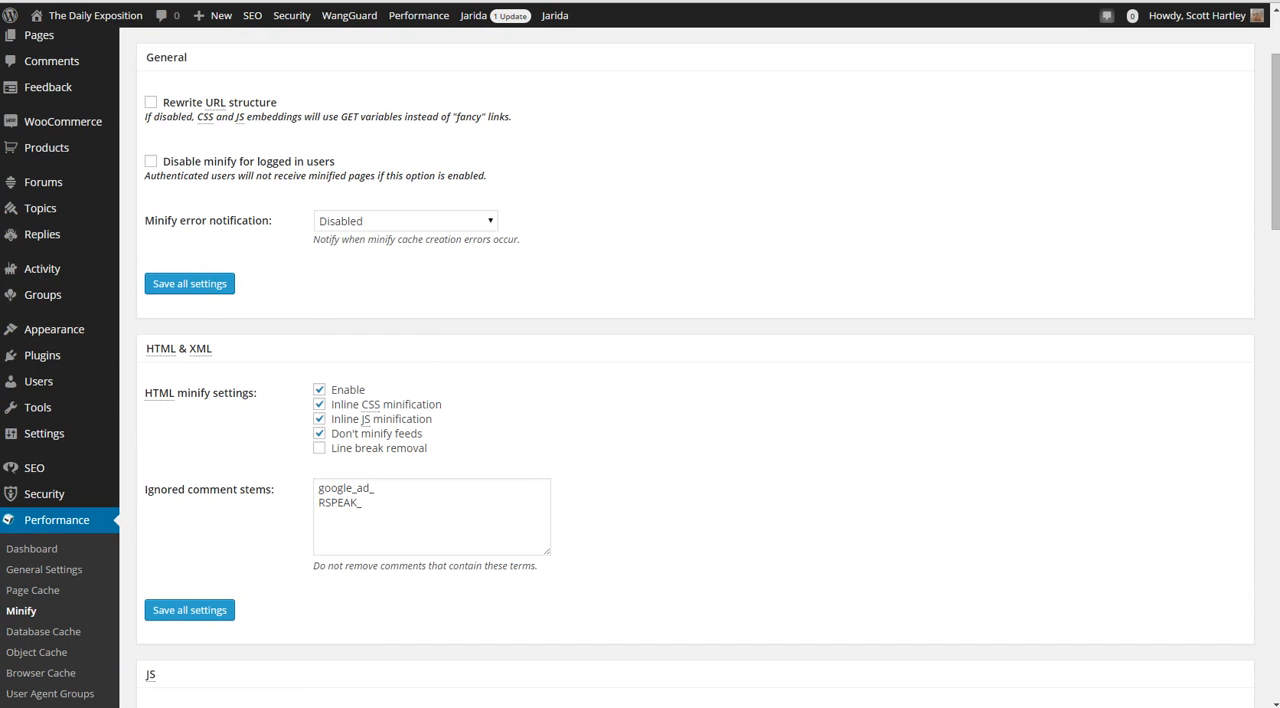
scroll(640, 400, "down", 3)
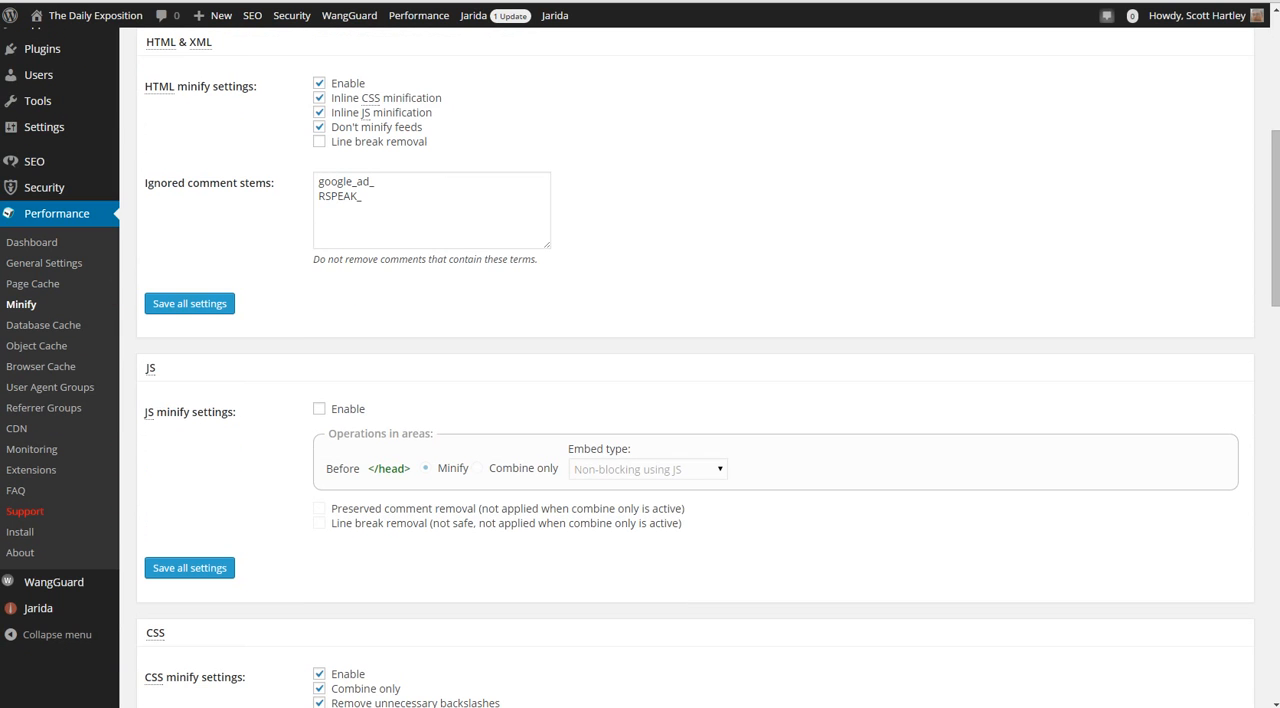
scroll(640, 400, "down", 2)
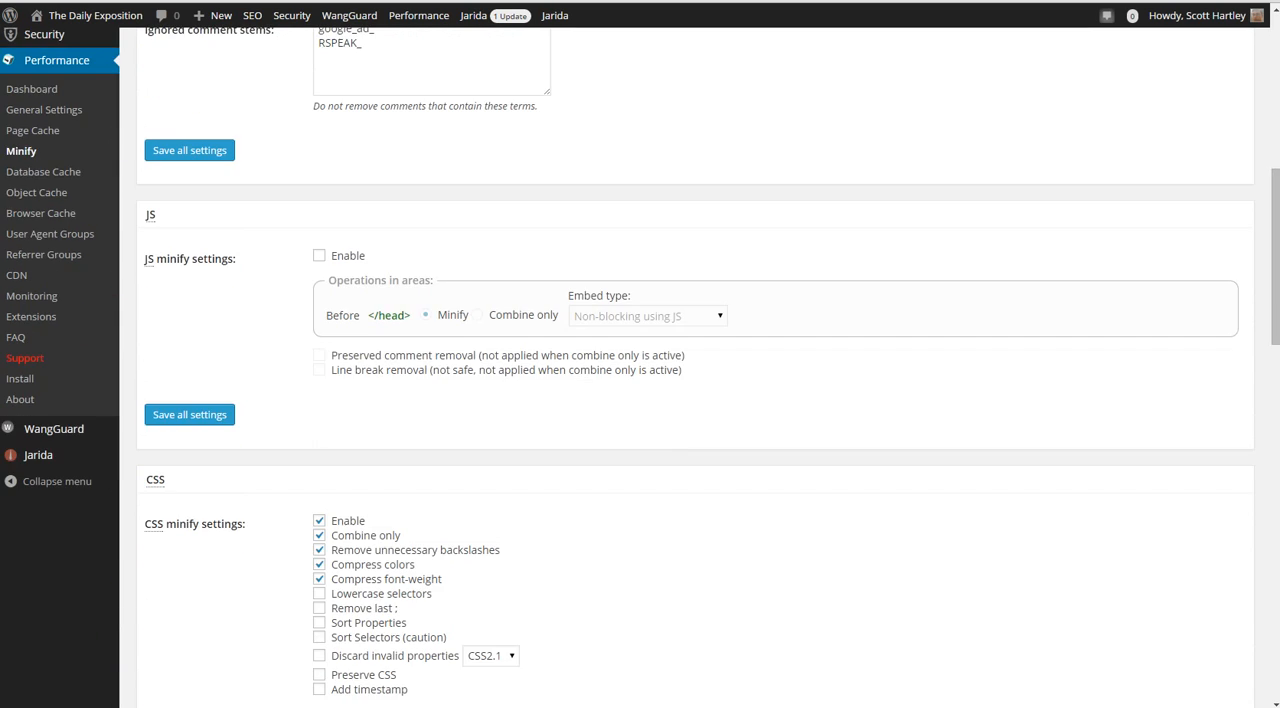
Enable JS minification to inspect the available embed types, and disable it again
left_click(319, 256)
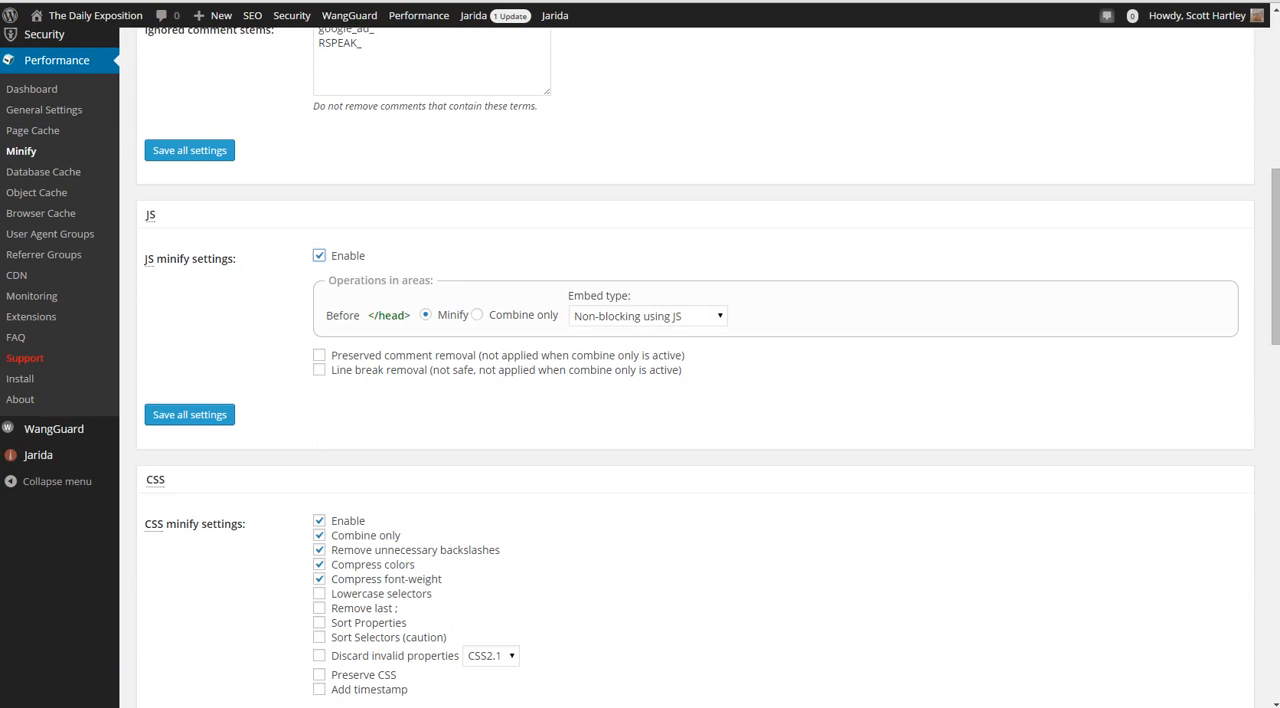
left_click(648, 316)
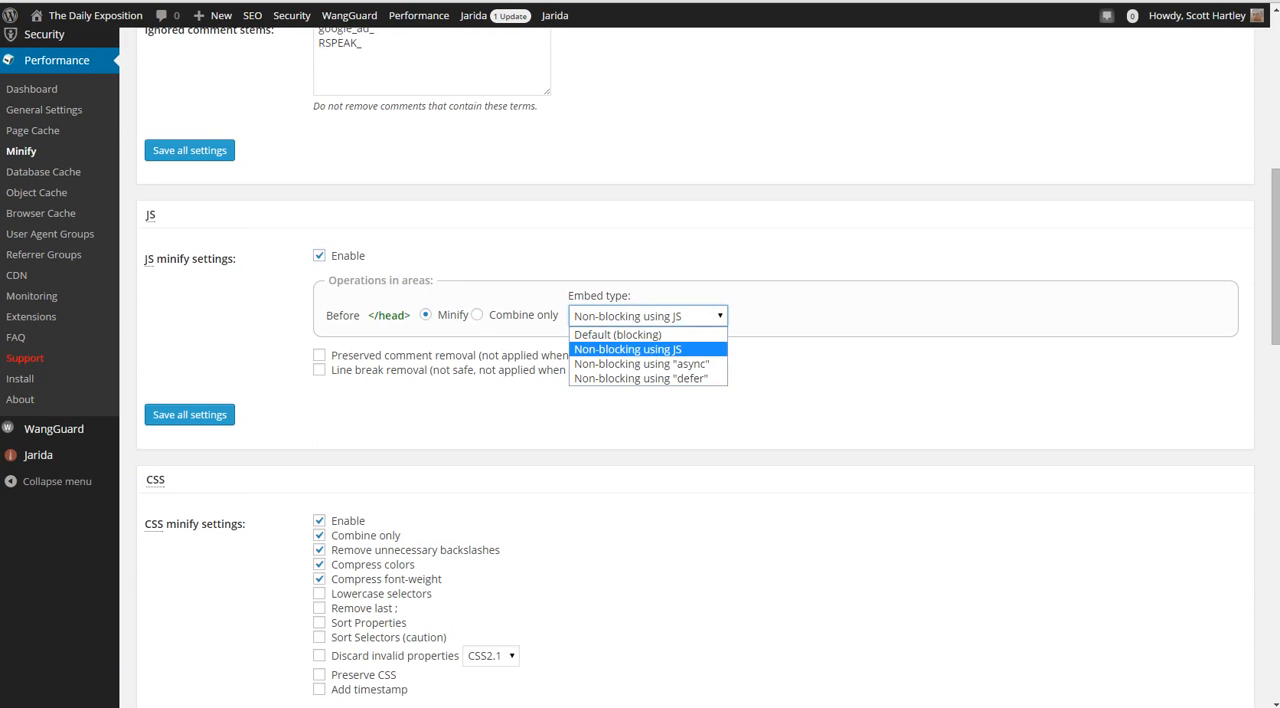
left_click(648, 316)
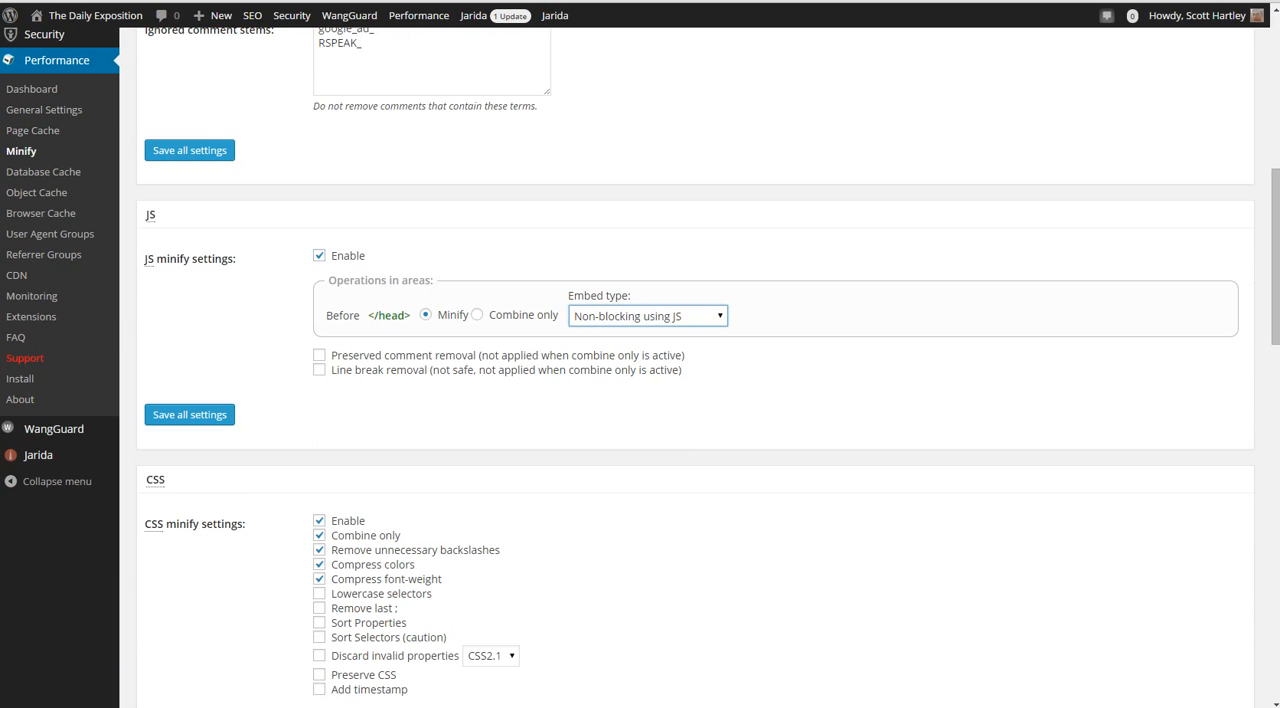
left_click(319, 256)
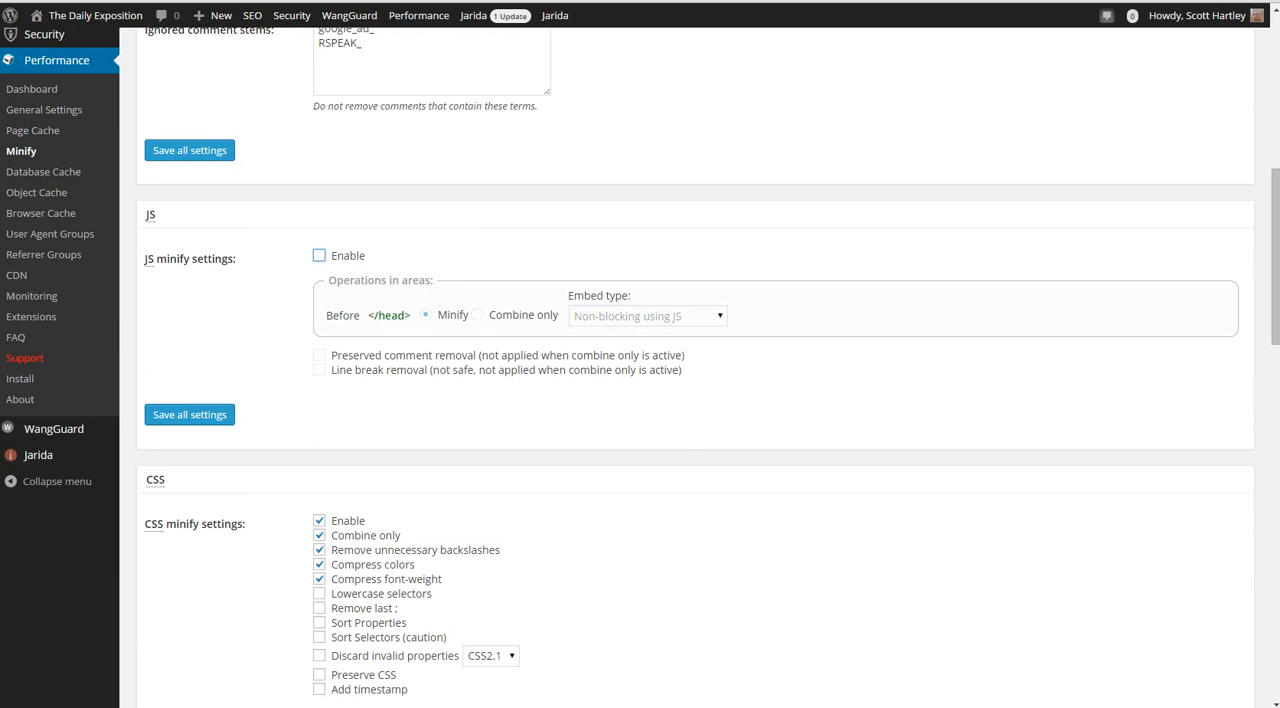
scroll(640, 400, "down", 6)
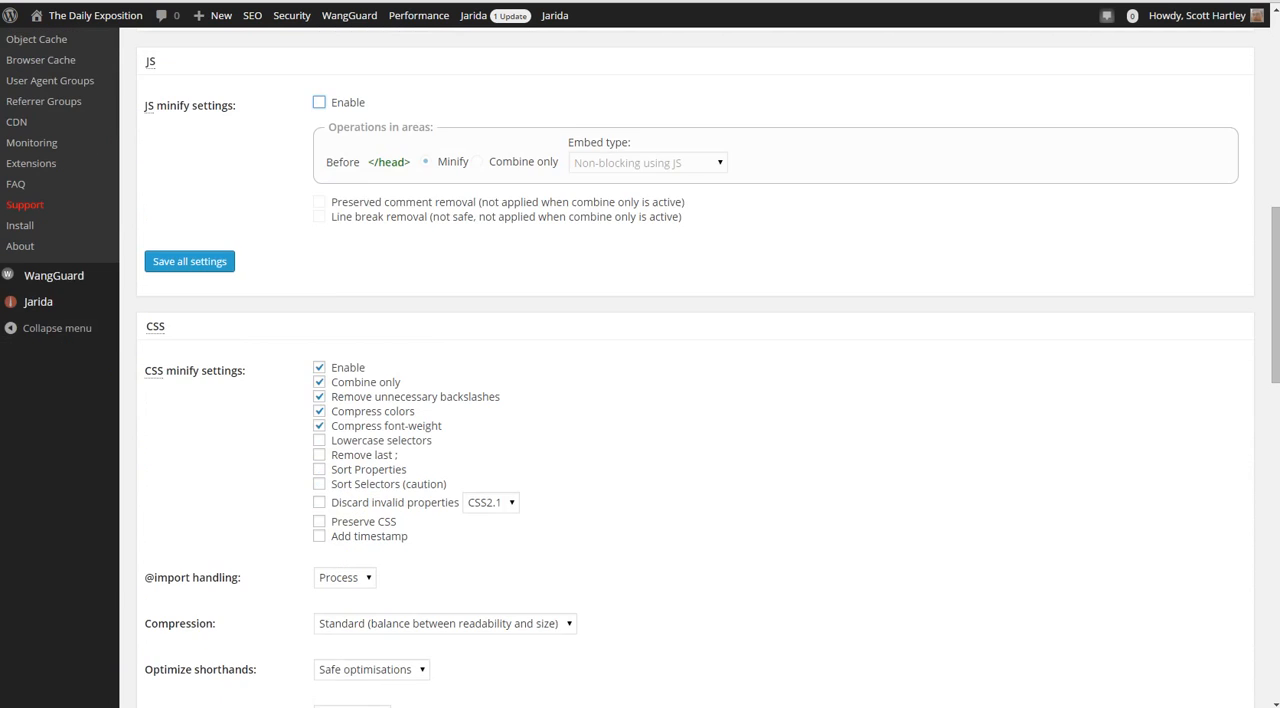
scroll(640, 400, "up", 2)
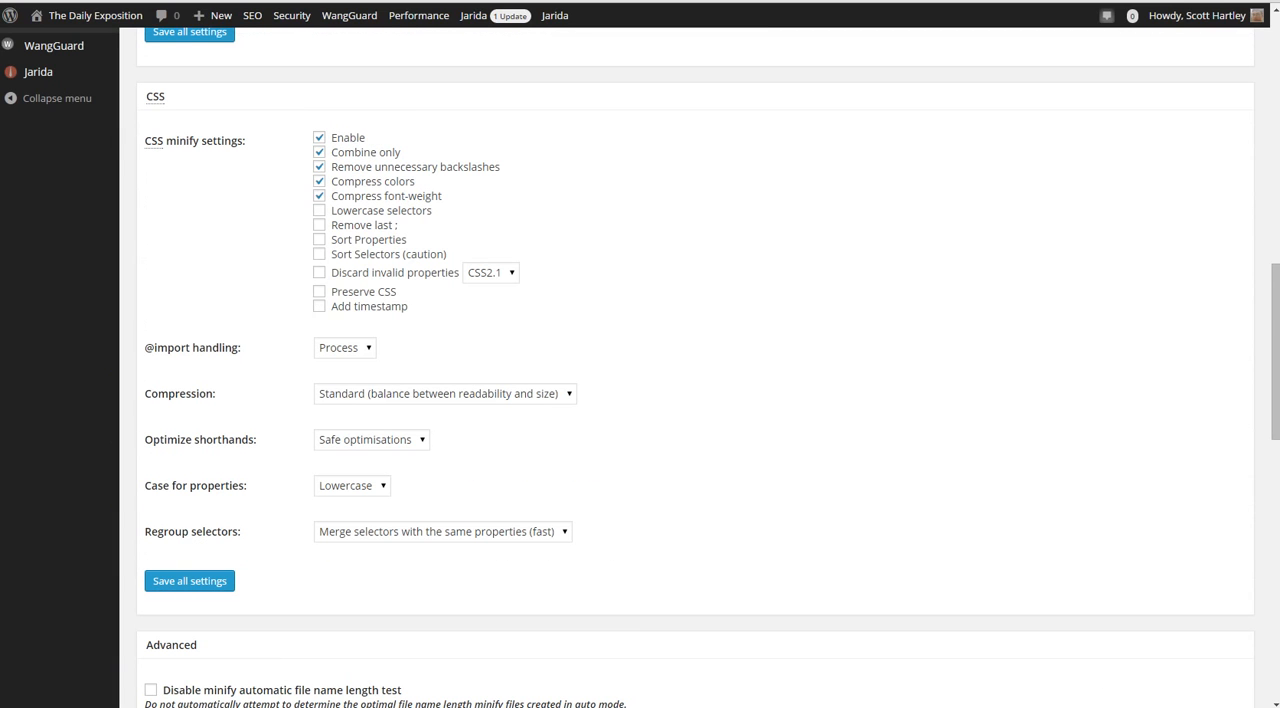
left_click(345, 348)
left_click(345, 348)
scroll(345, 348, "up", 1)
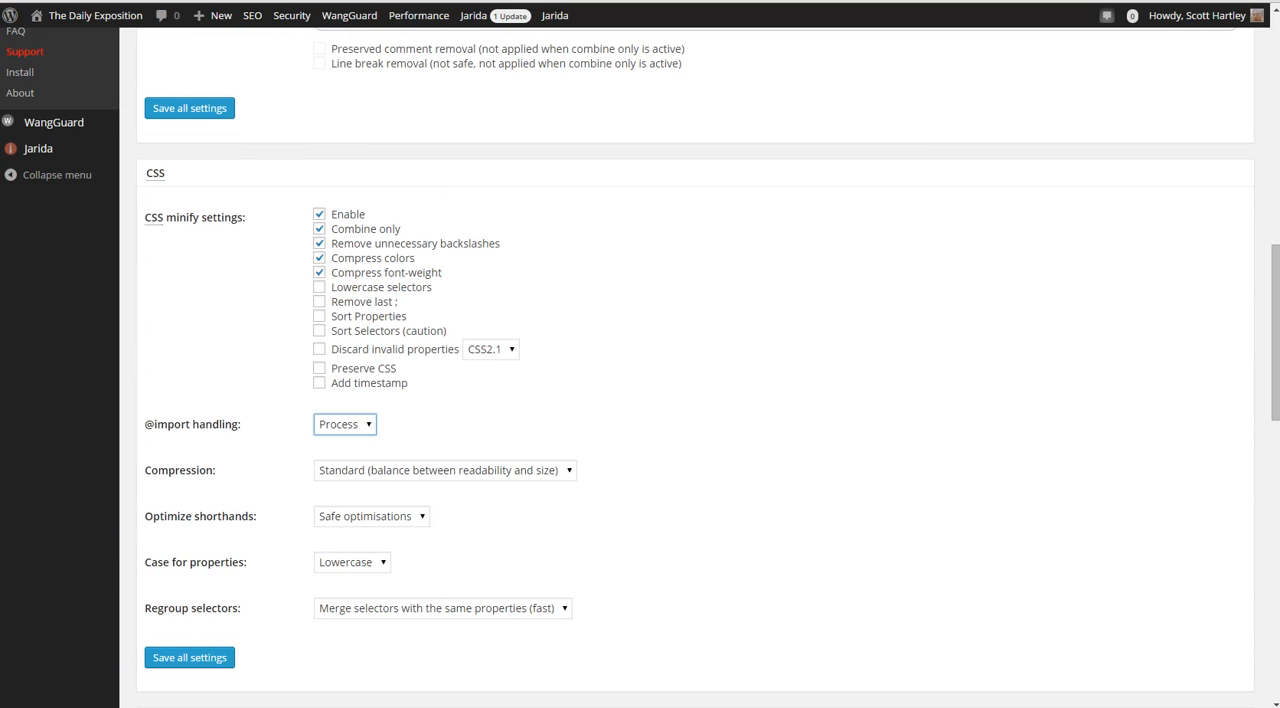
left_click(491, 349)
left_click(491, 349)
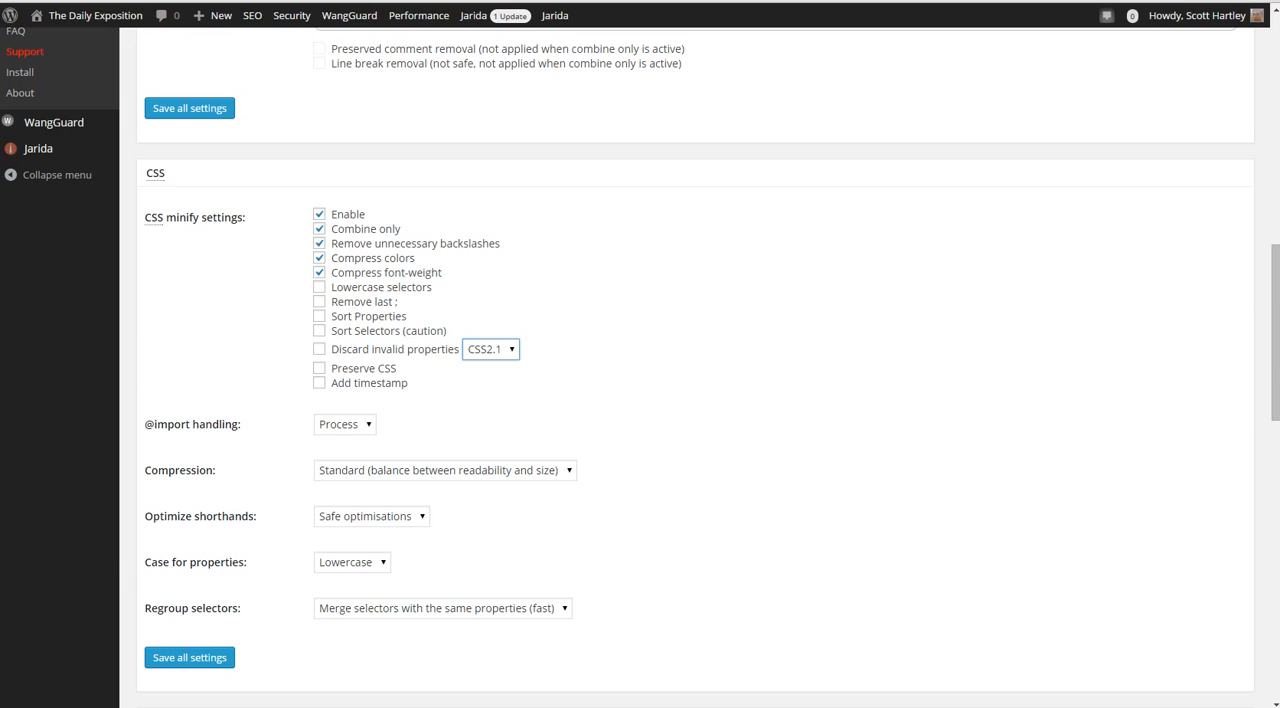
scroll(640, 400, "down", 2)
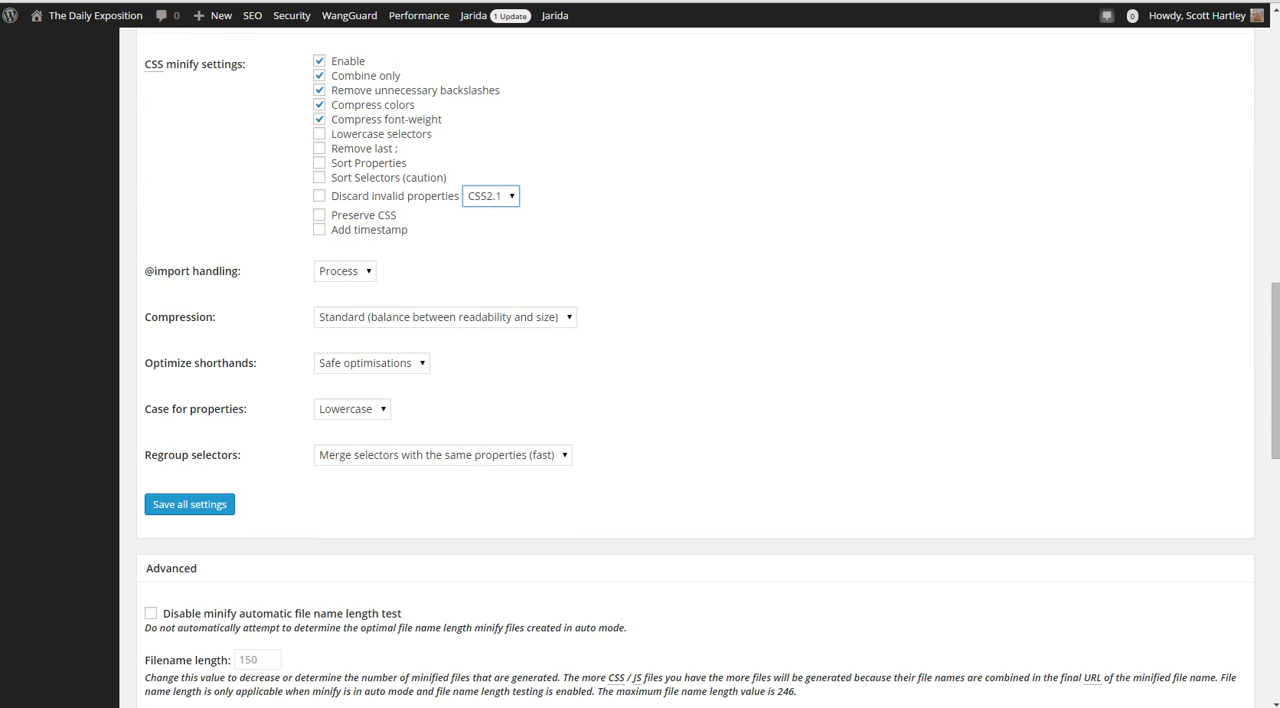
left_click(345, 271)
left_click(345, 271)
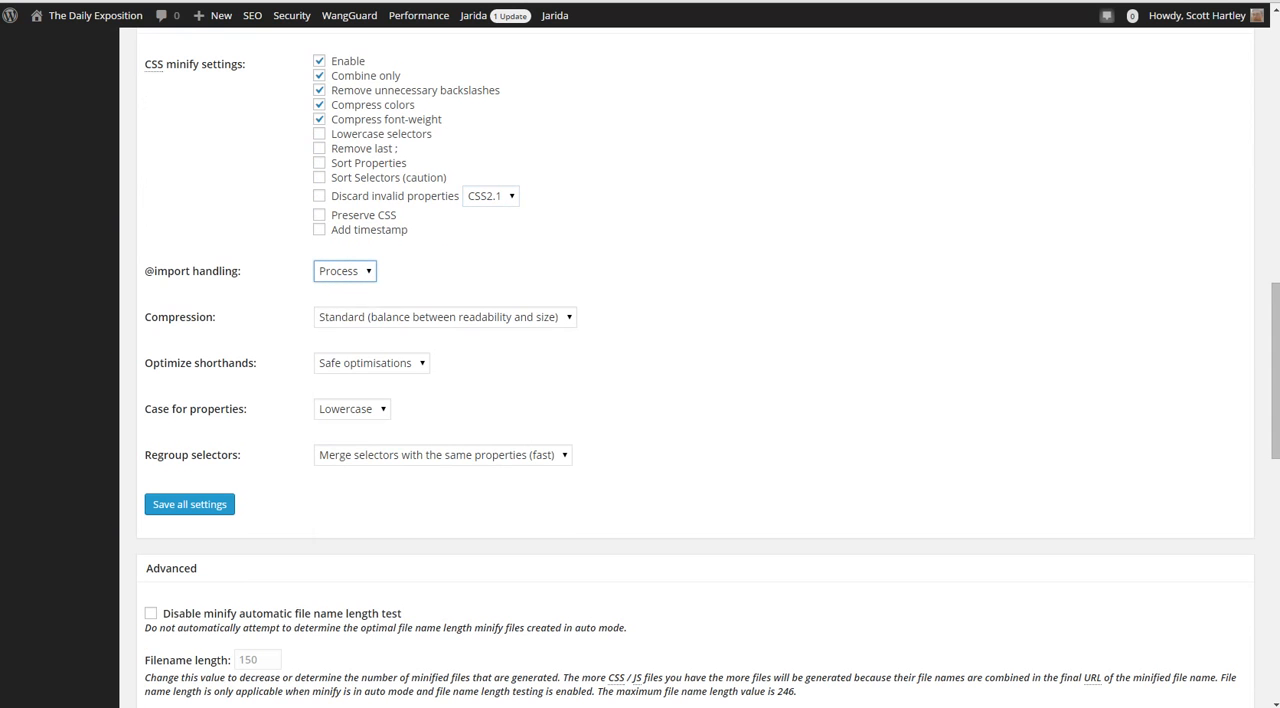
left_click(345, 271)
left_click(345, 271)
left_click(345, 271)
left_click(345, 271)
left_click(372, 363)
left_click(372, 363)
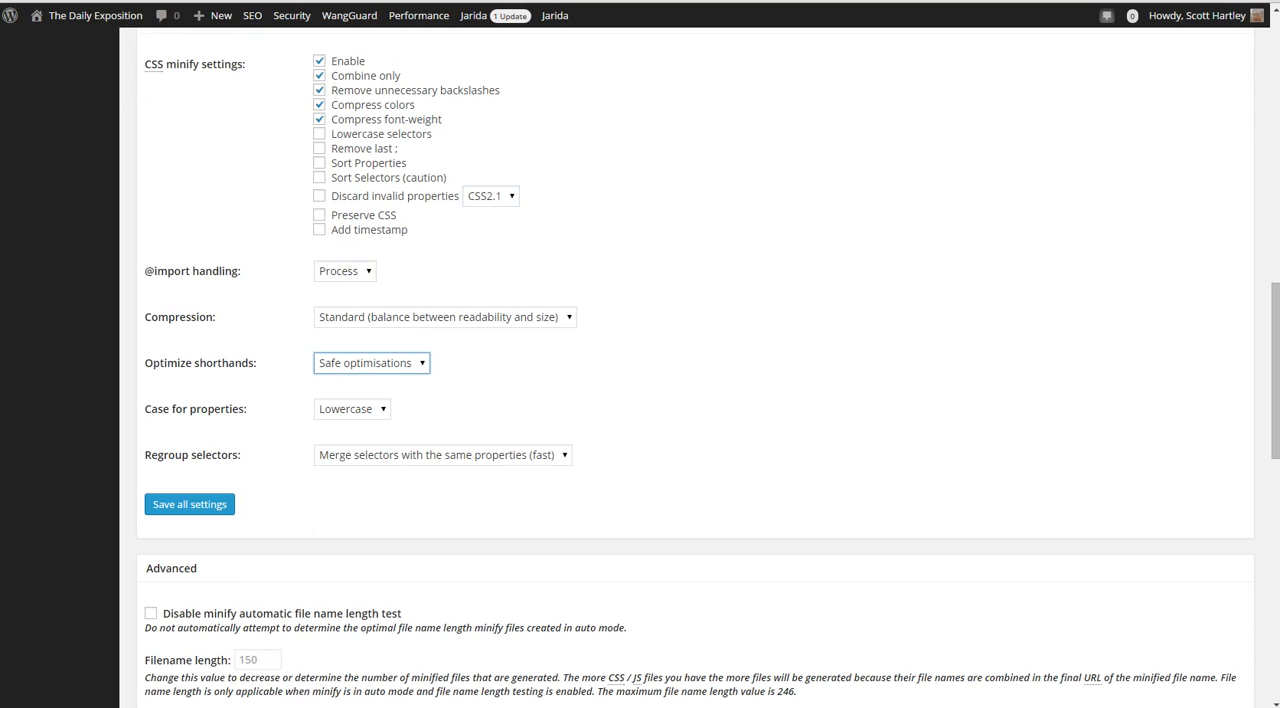
Inspect the choices for CSS compression, shorthand optimization and case for properties, keeping the selected options
left_click(445, 317)
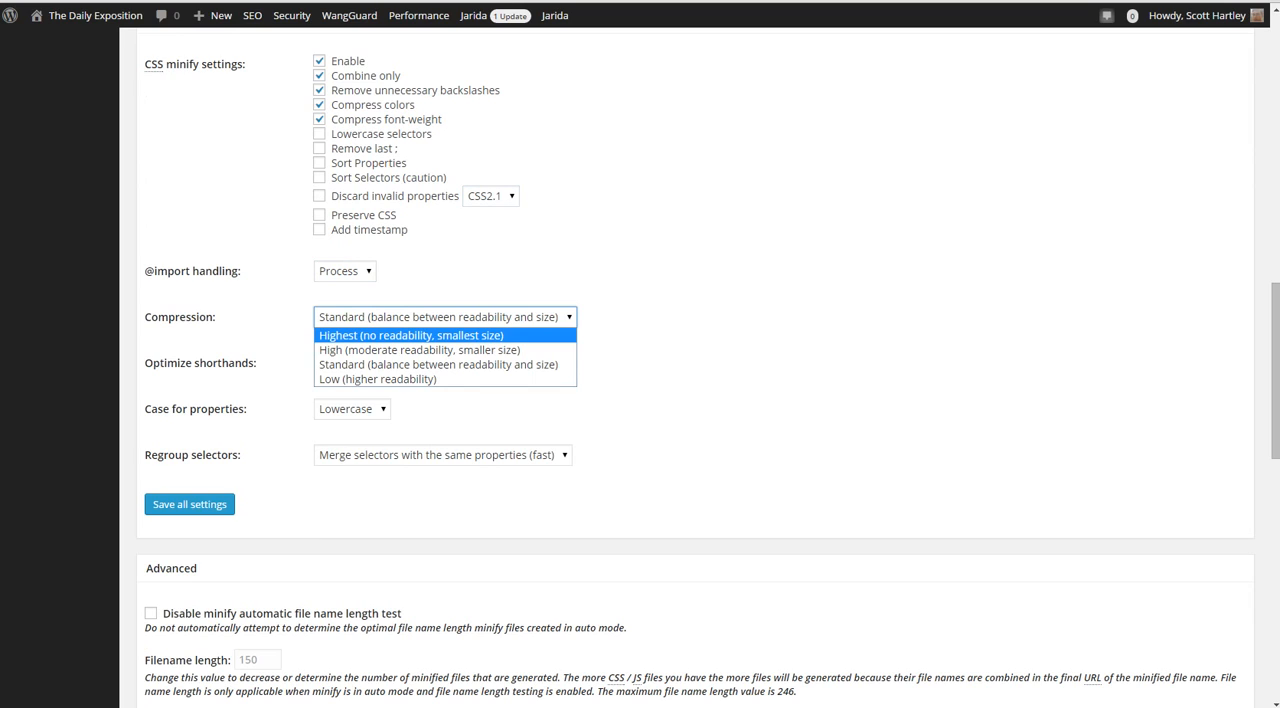
key("Escape")
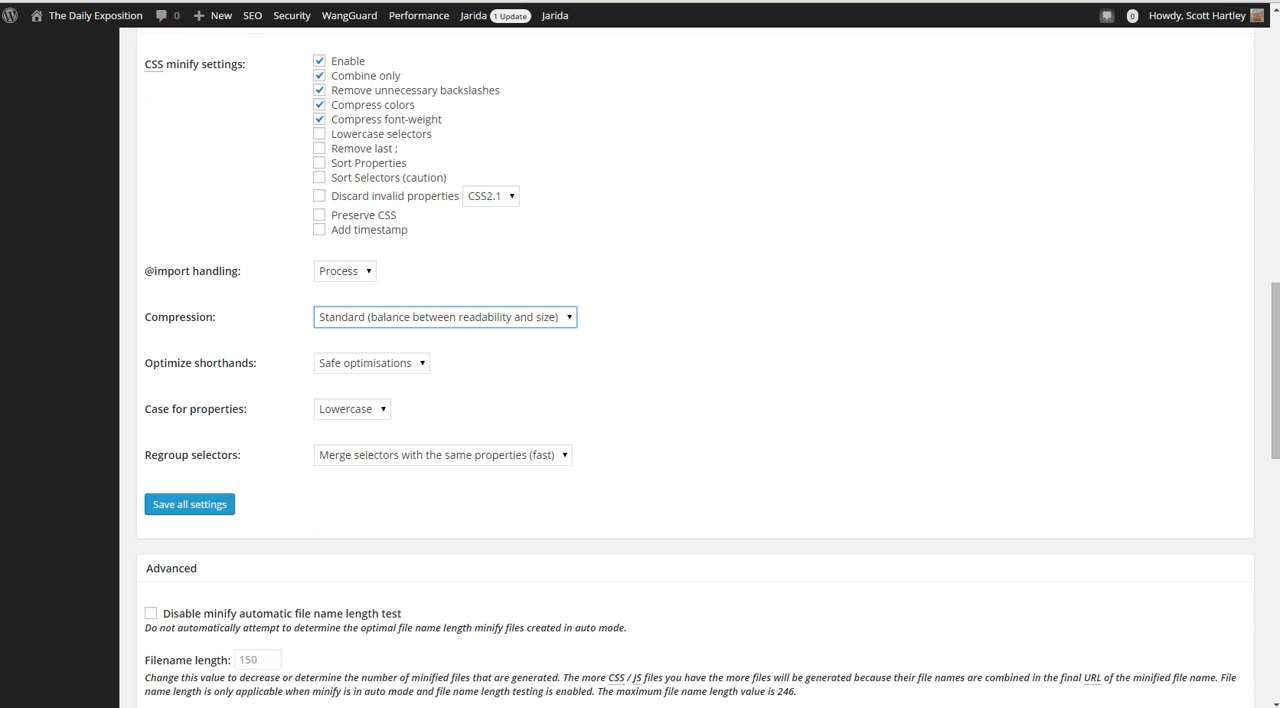
left_click(372, 363)
key("Escape")
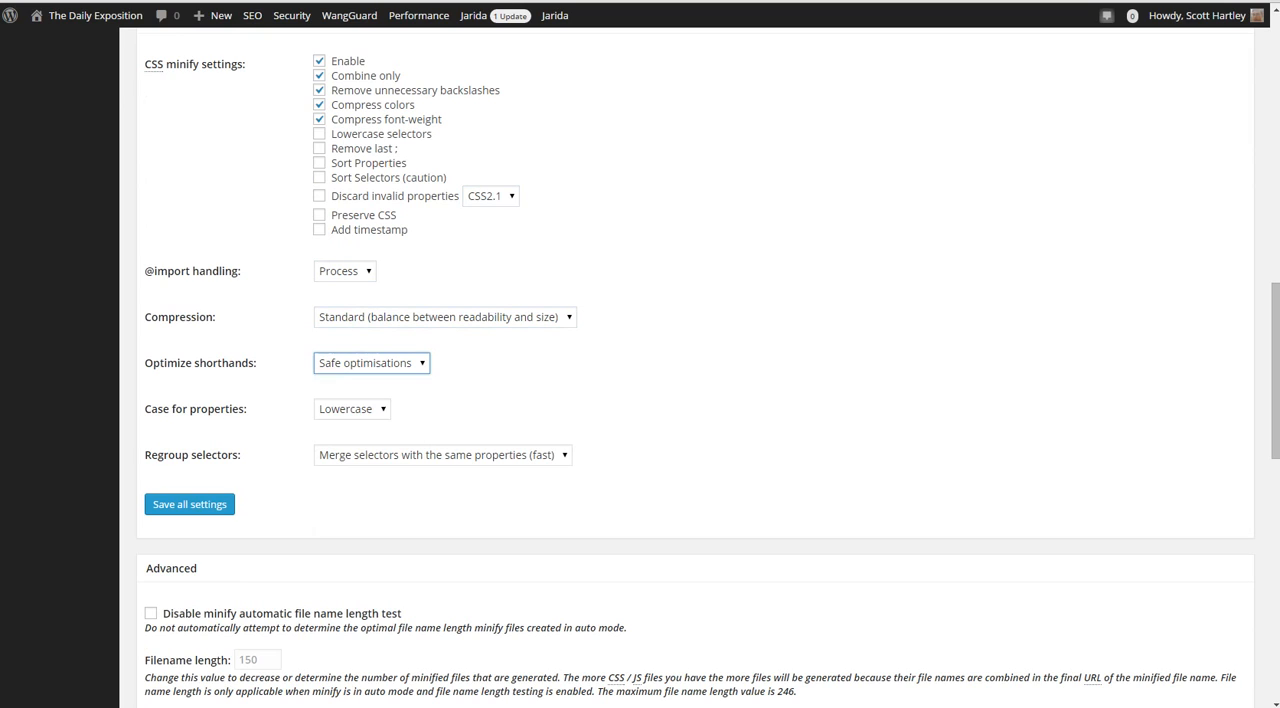
left_click(352, 409)
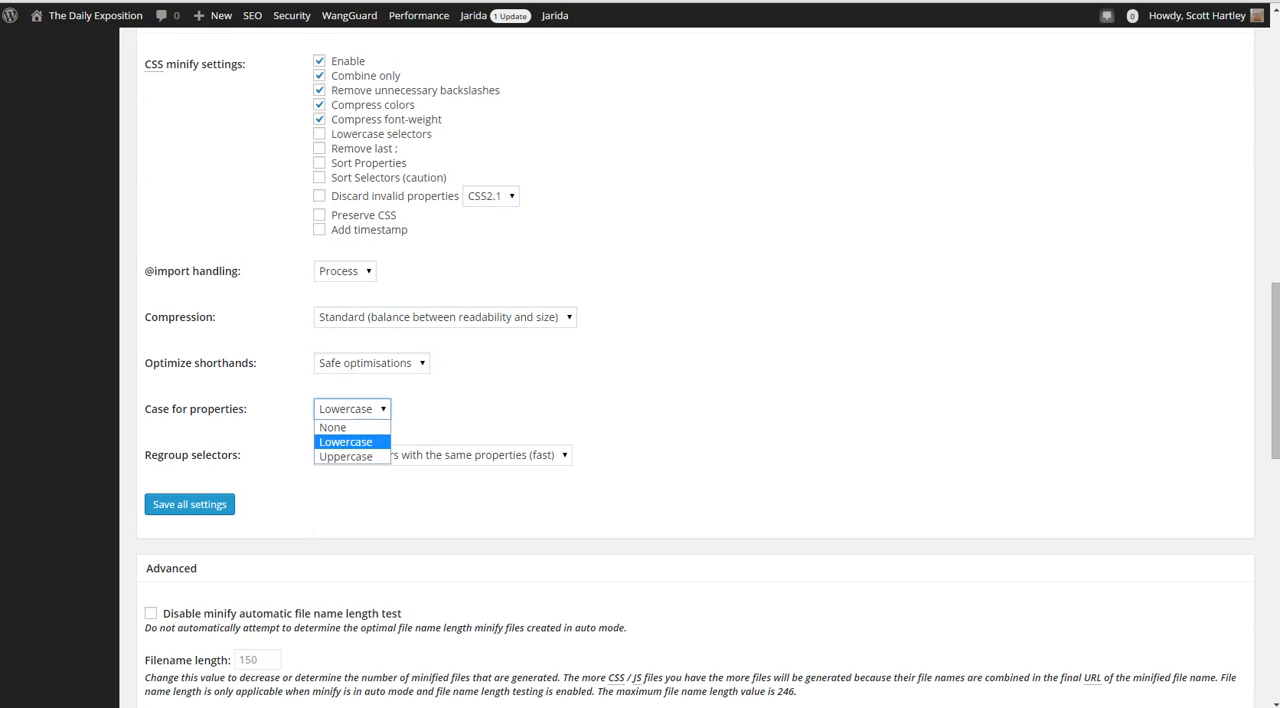
key("Escape")
left_click(445, 317)
key("Escape")
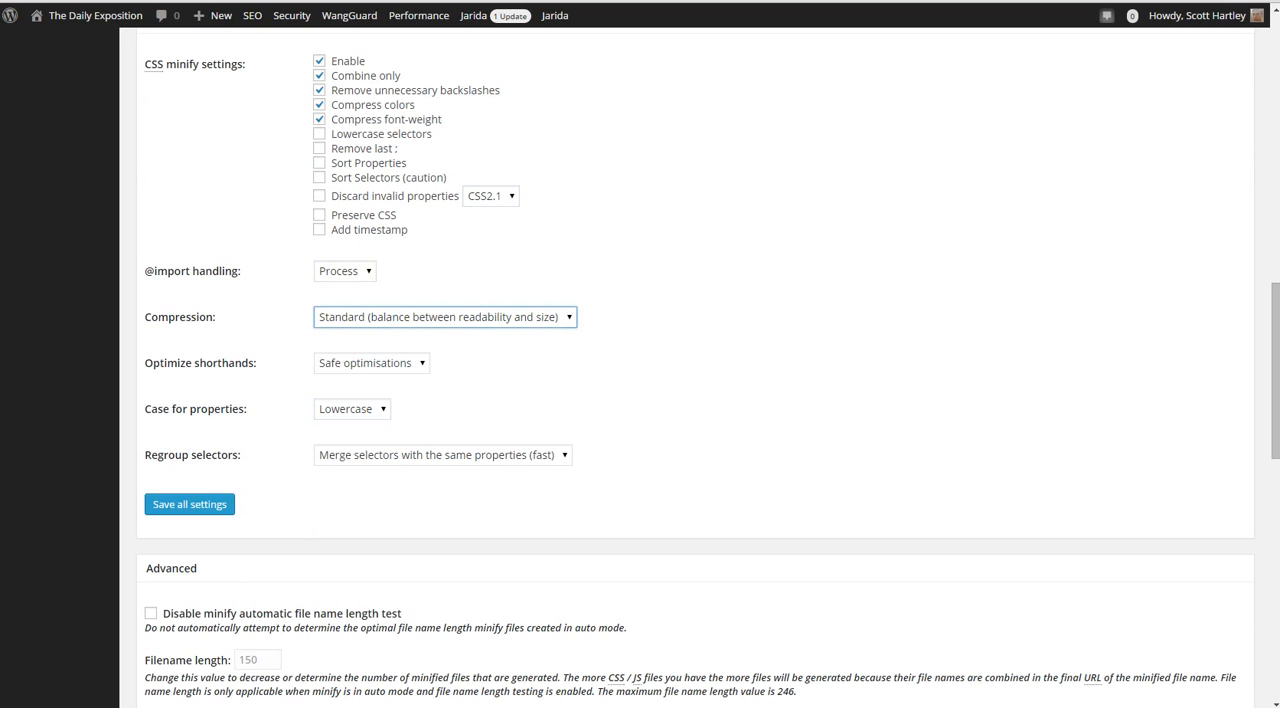
Review the advanced minify settings, from the file name length test to the included external files and the notes
scroll(640, 360, "down", 3)
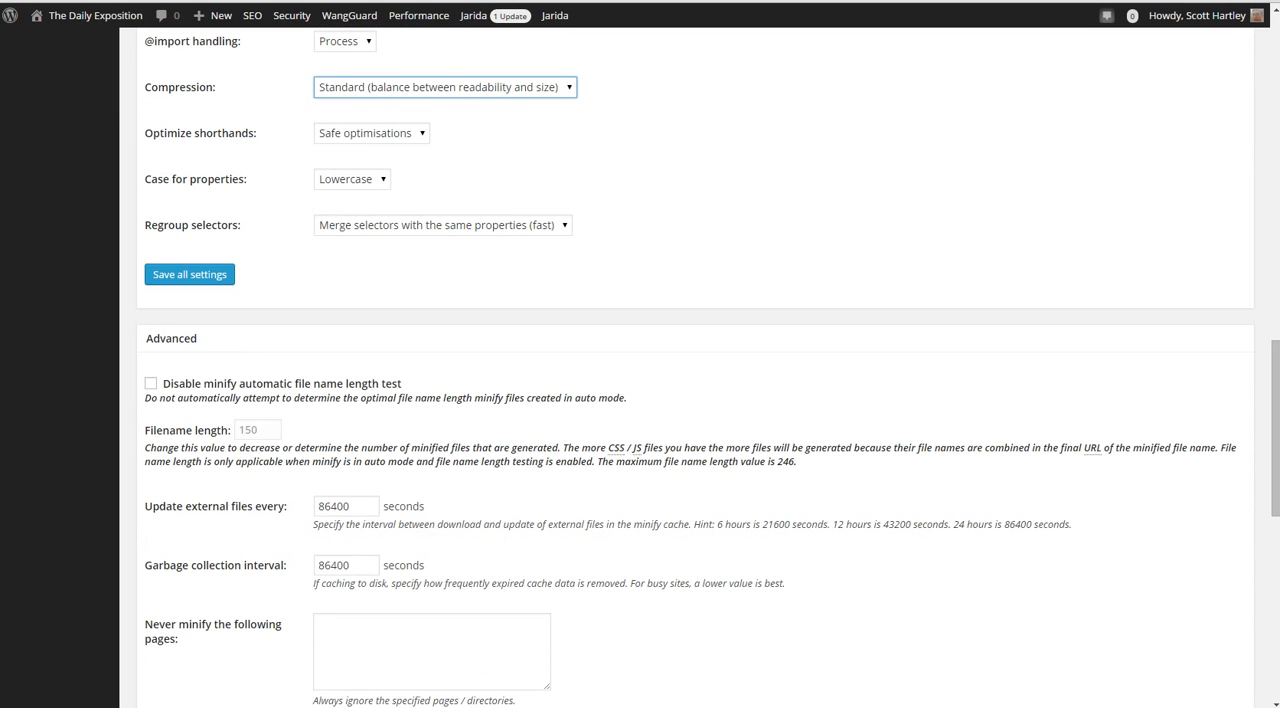
scroll(640, 360, "down", 3)
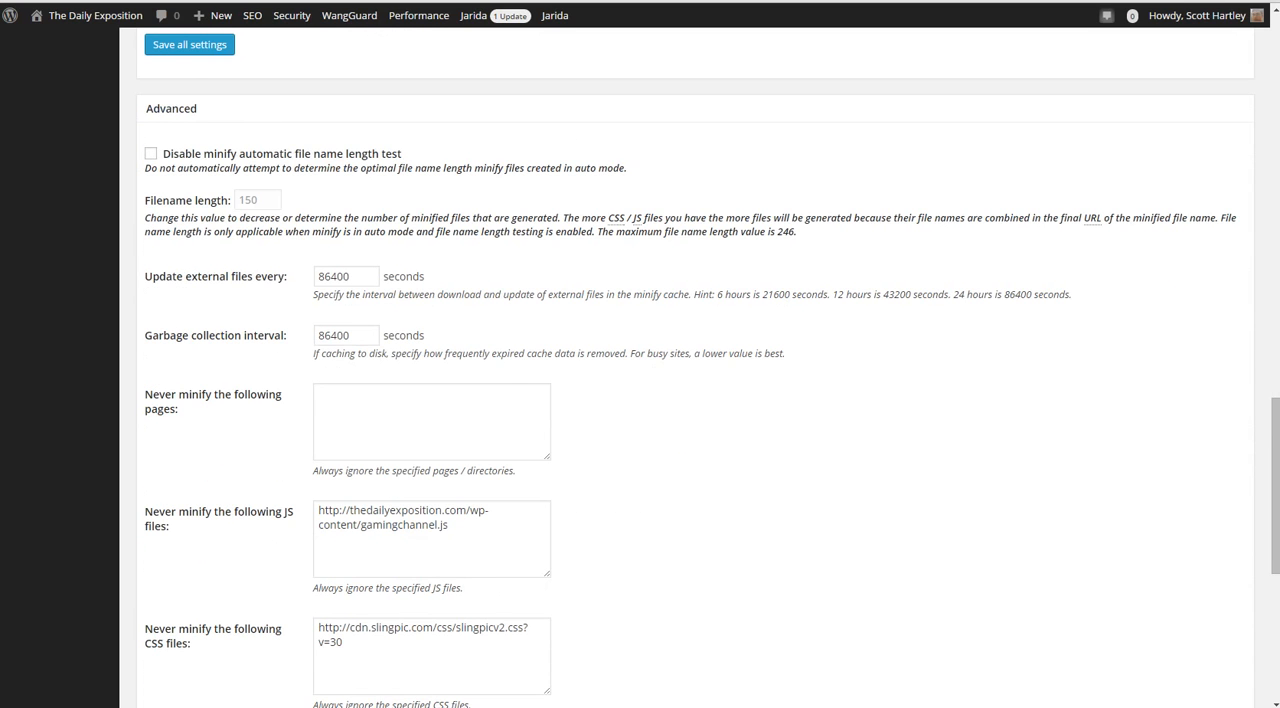
scroll(640, 360, "down", 2)
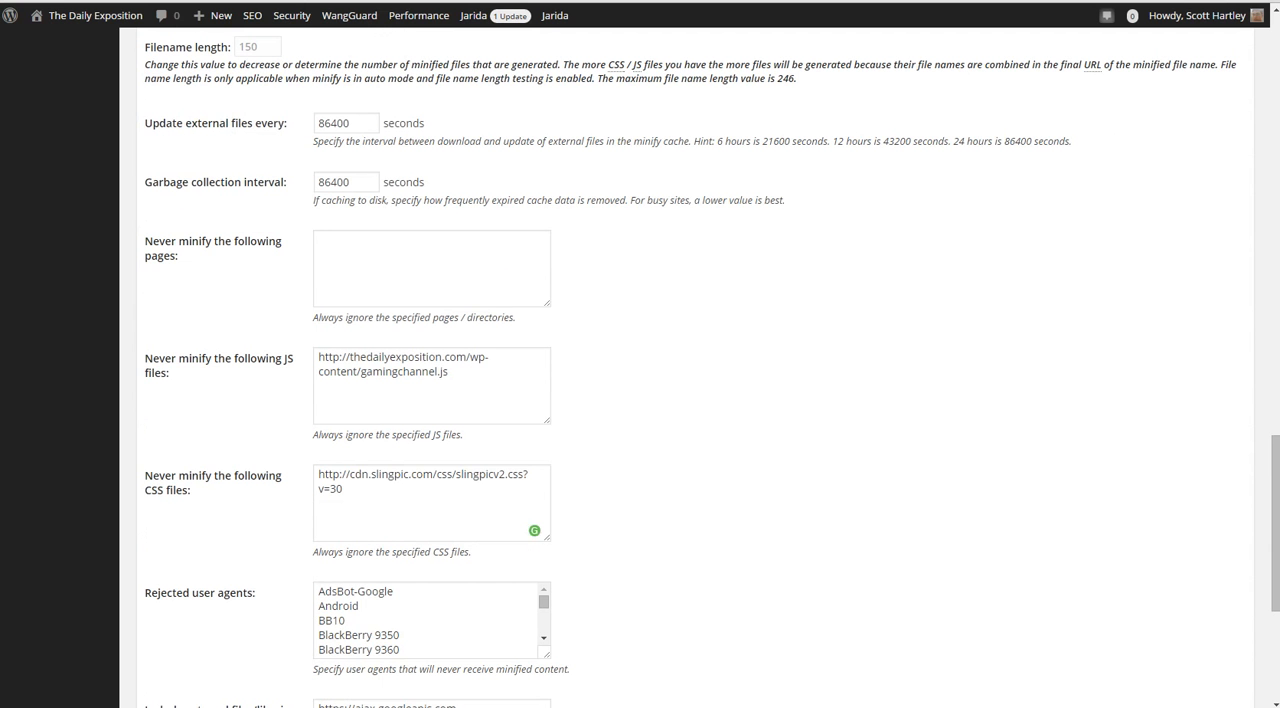
scroll(640, 360, "down", 5)
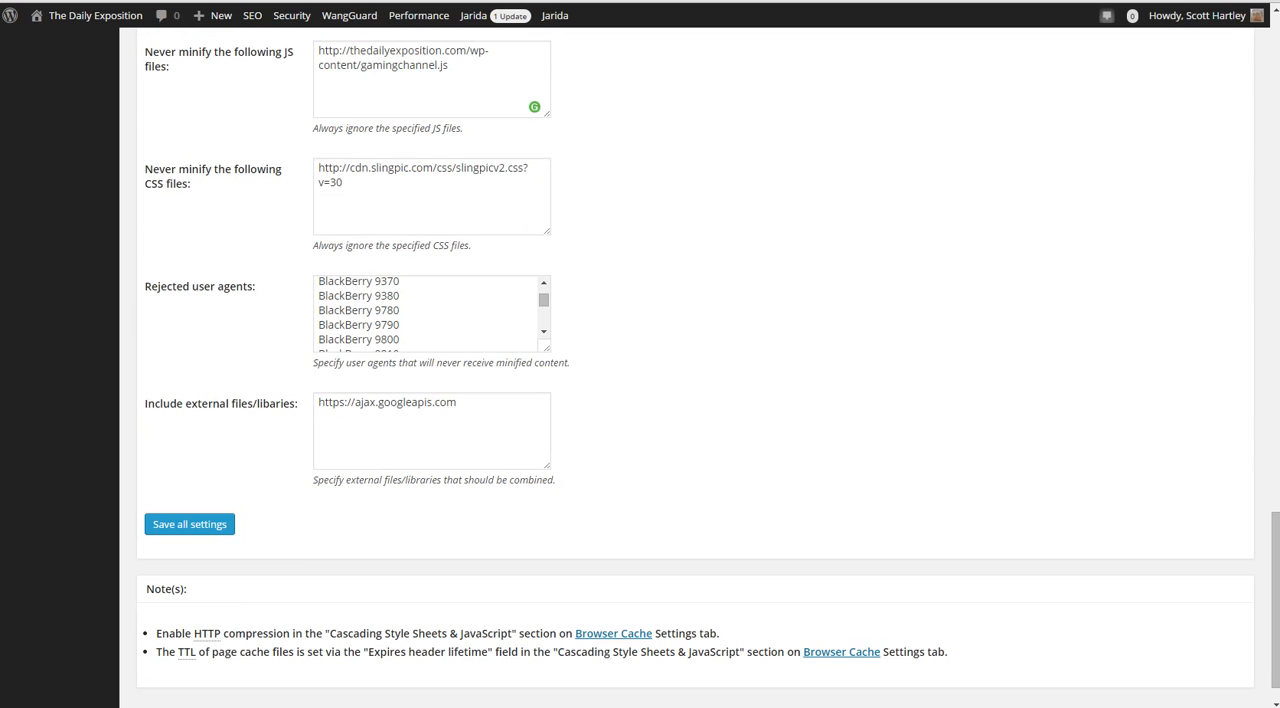
scroll(640, 360, "down", 1)
Open the Database Cache settings and review the General and Advanced sections
scroll(640, 360, "up", 20)
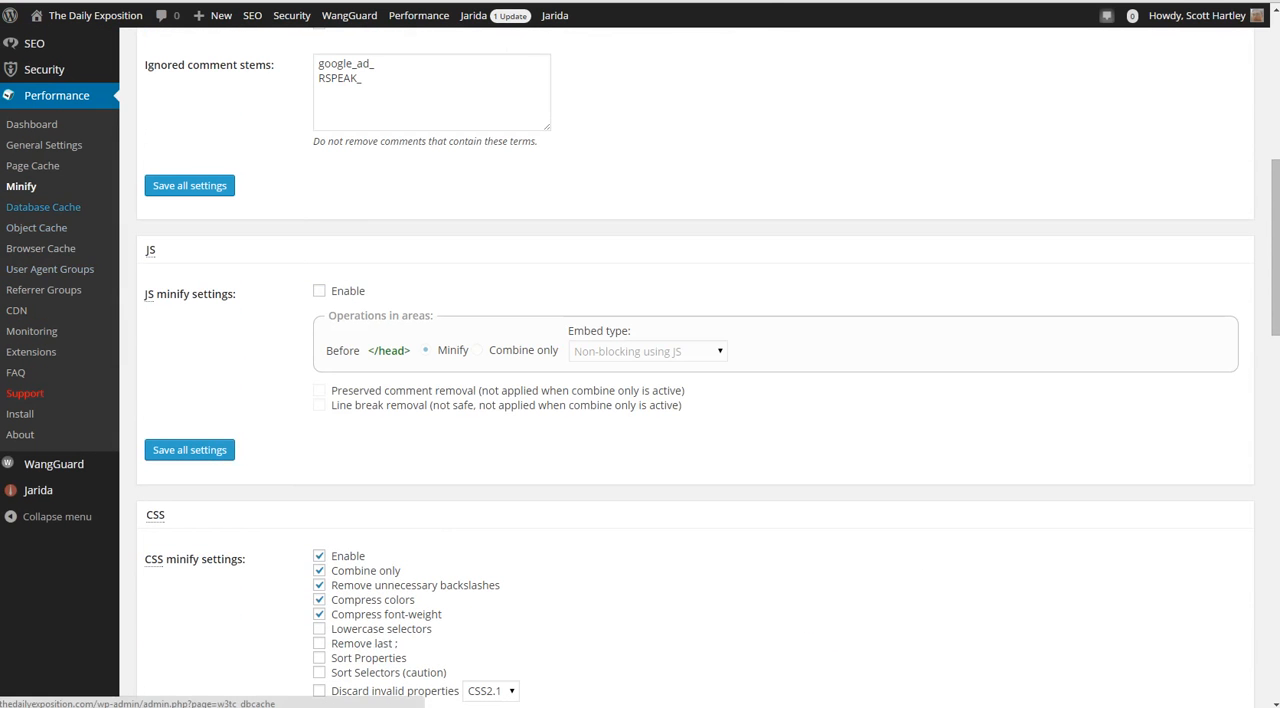
left_click(43, 207)
left_click(623, 89)
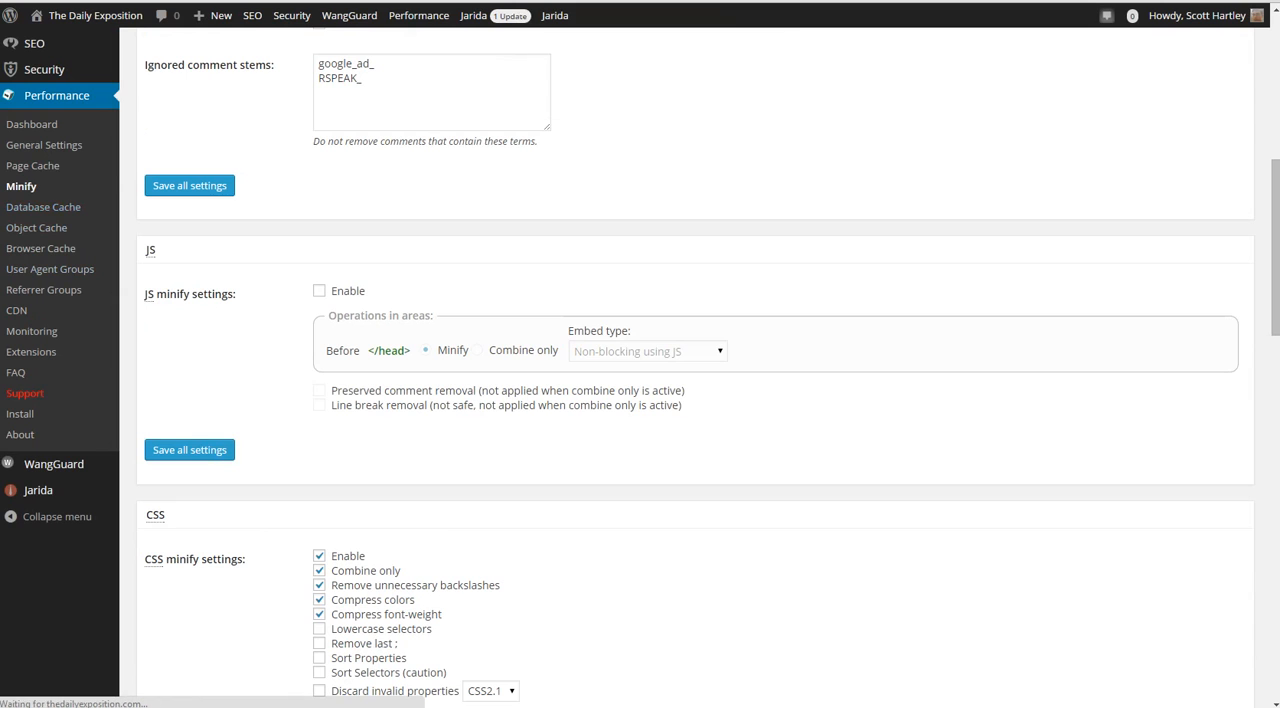
scroll(623, 89, "up", 3)
scroll(640, 360, "down", 2)
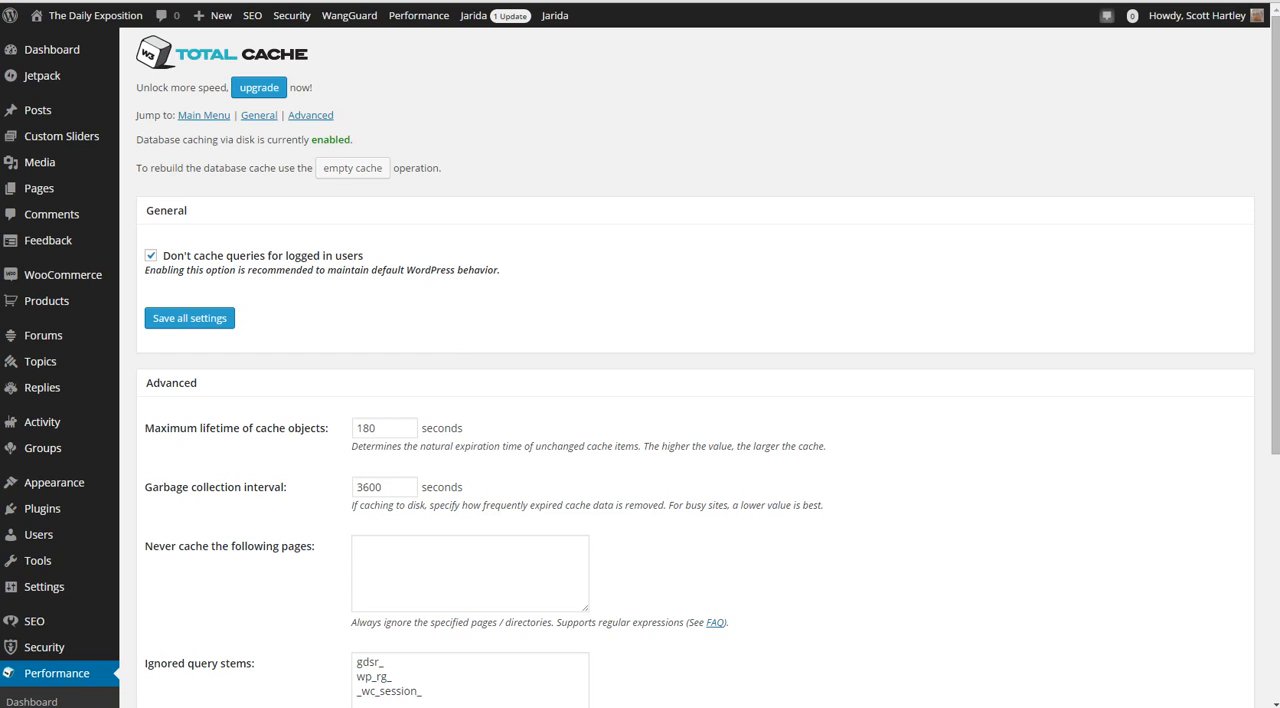
scroll(640, 400, "down", 3)
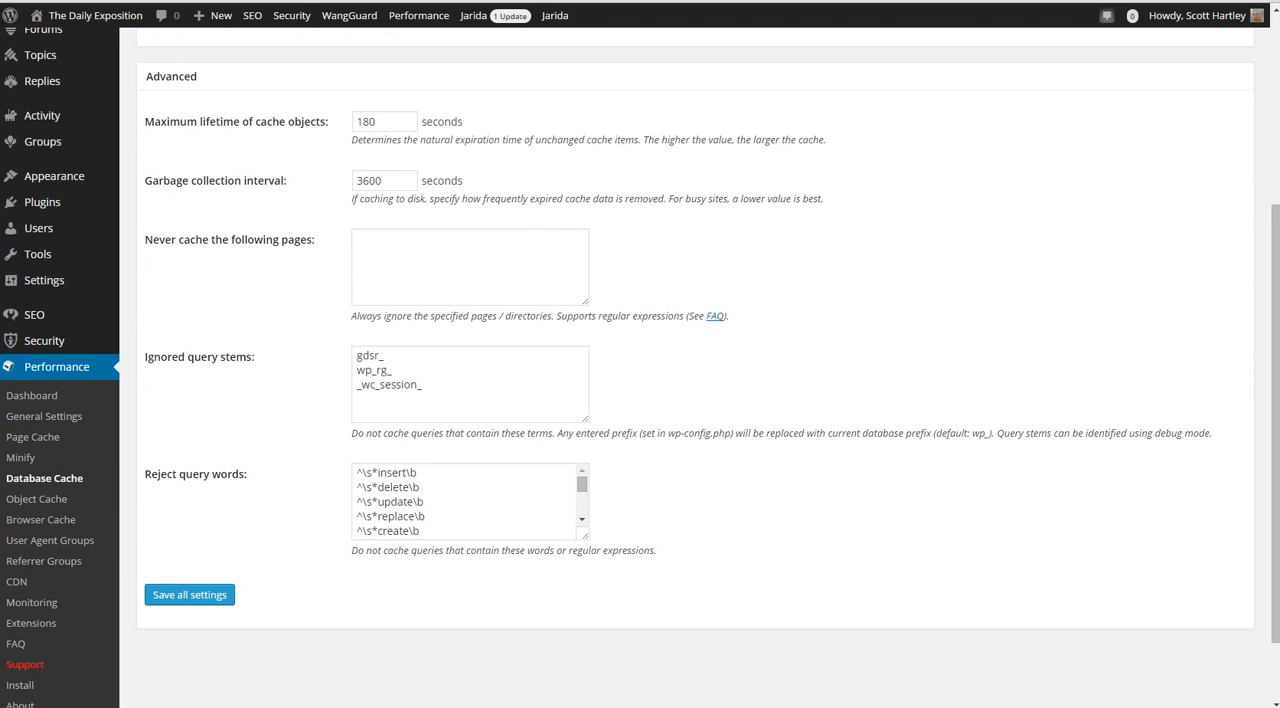
Examine the database cache's maximum lifetime of cache objects and garbage collection interval
left_click_drag(419, 122, 355, 122)
left_click(390, 122)
left_click(376, 122)
left_click(520, 122)
left_click_drag(377, 181, 356, 181)
left_click(520, 181)
Open the Object Cache settings and examine the default object lifetime and garbage collection interval
scroll(573, 205, "down", 2)
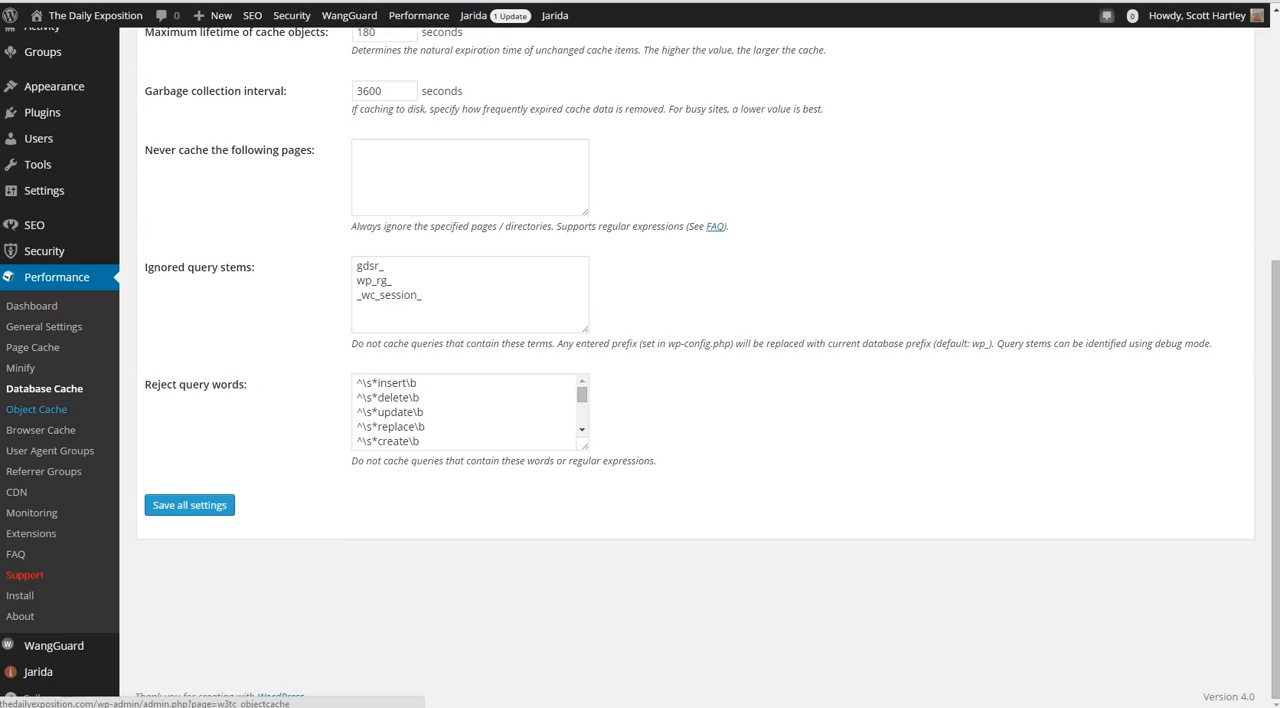
left_click(37, 410)
scroll(480, 300, "up", 2)
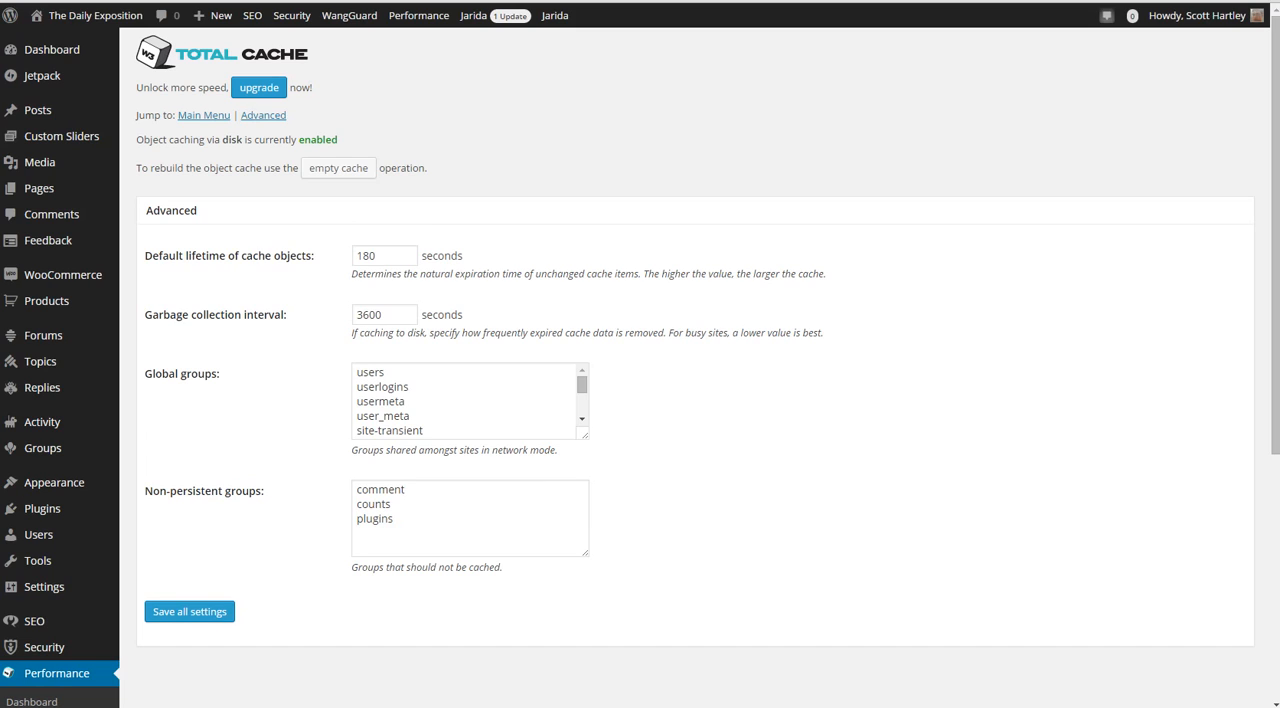
double_click(367, 256)
key("Tab")
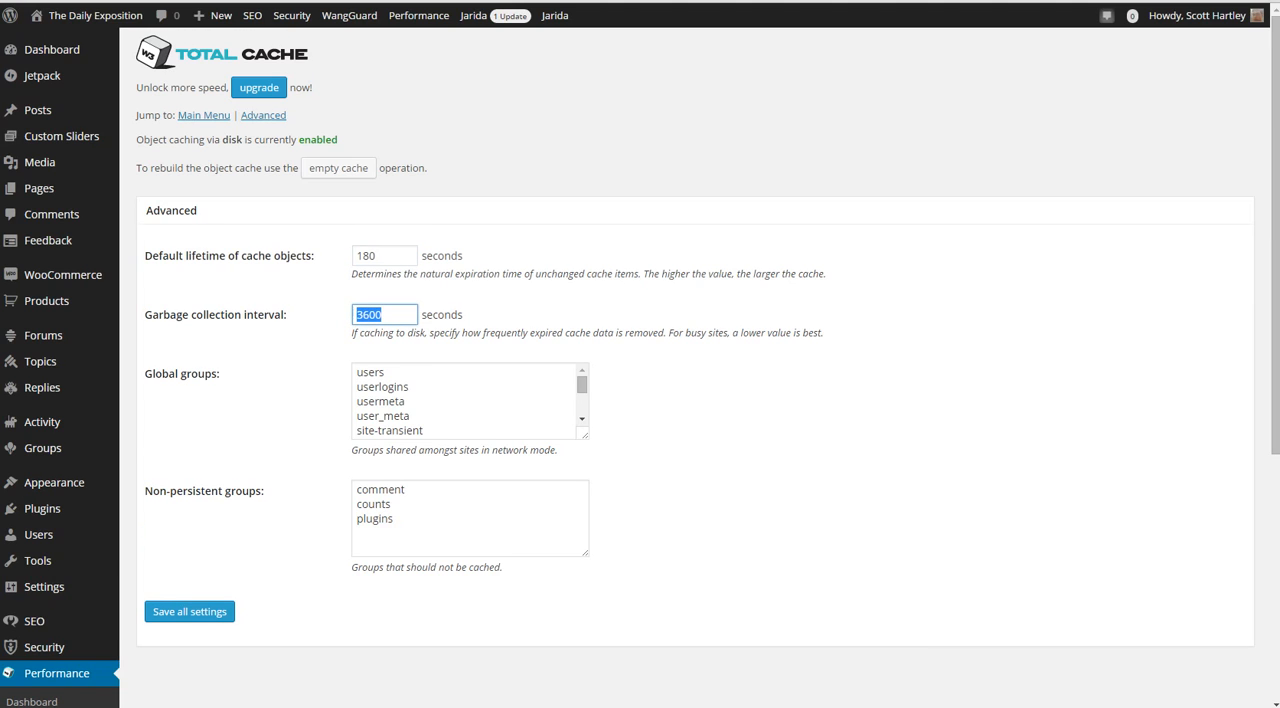
Open the Browser Cache settings and review the General header, compression and 404 error options
scroll(40, 596, "down", 3)
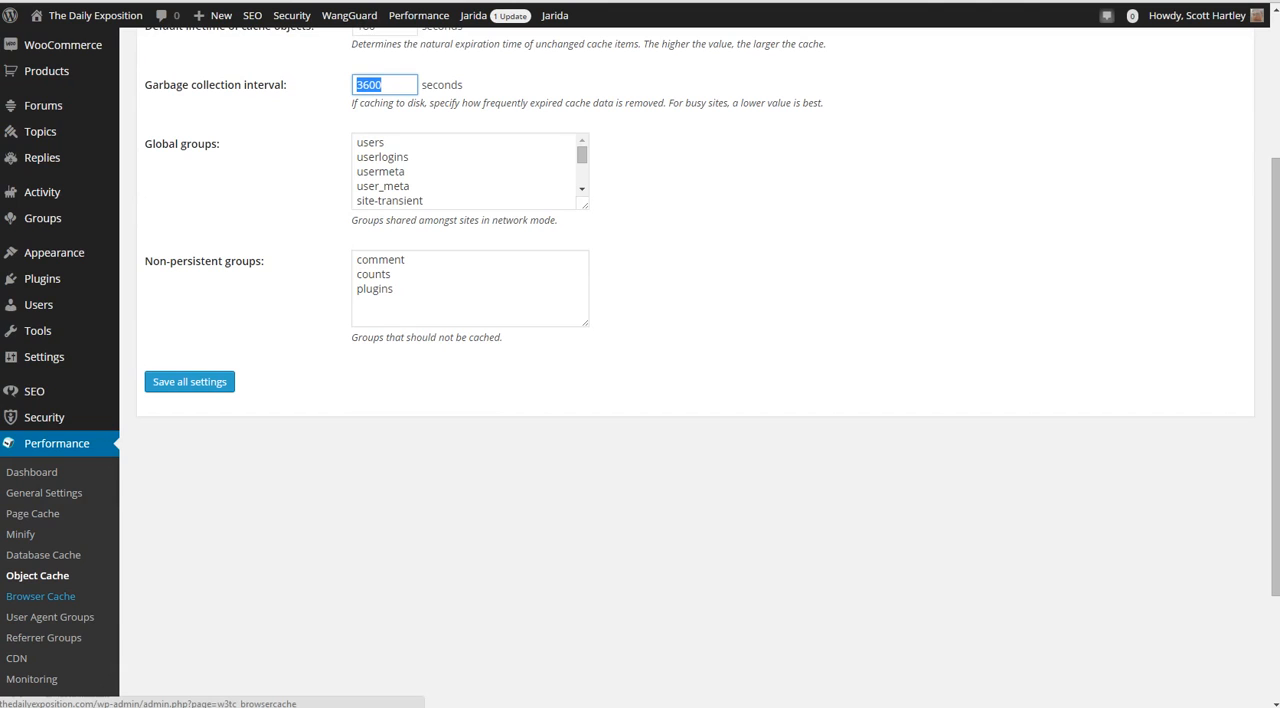
left_click(40, 596)
scroll(640, 360, "up", 2)
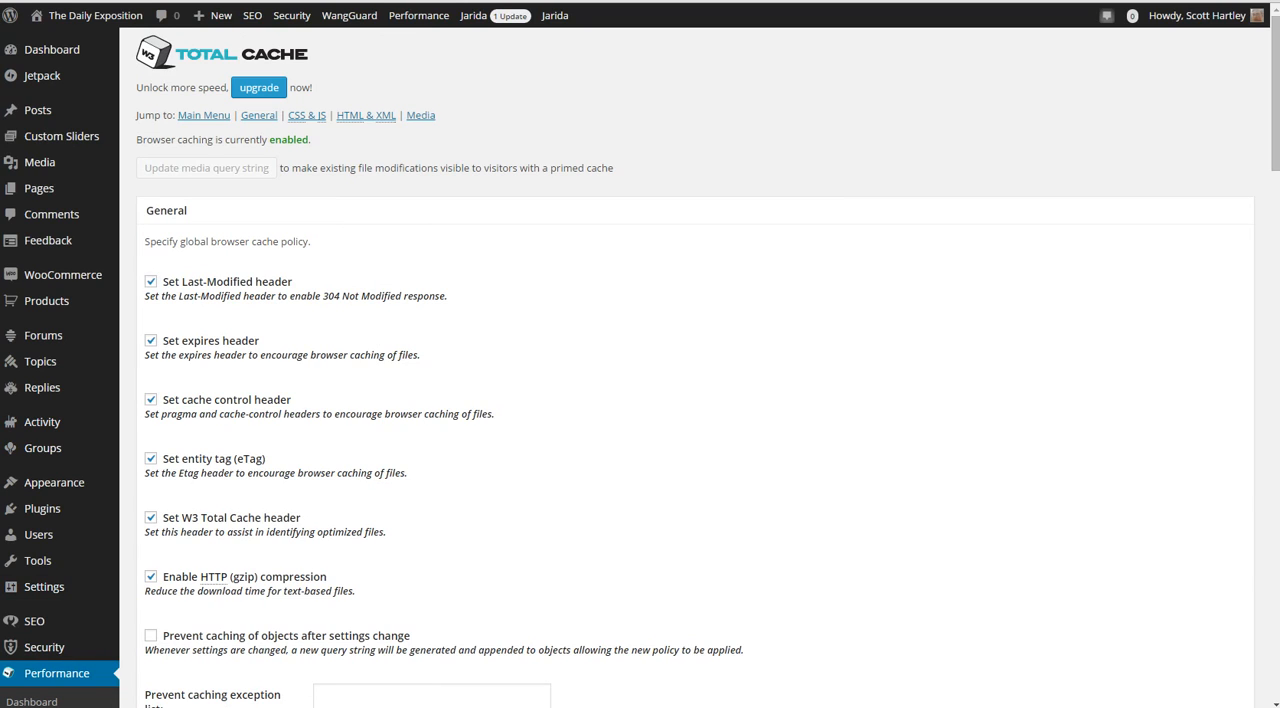
scroll(640, 400, "down", 2)
scroll(640, 400, "down", 9)
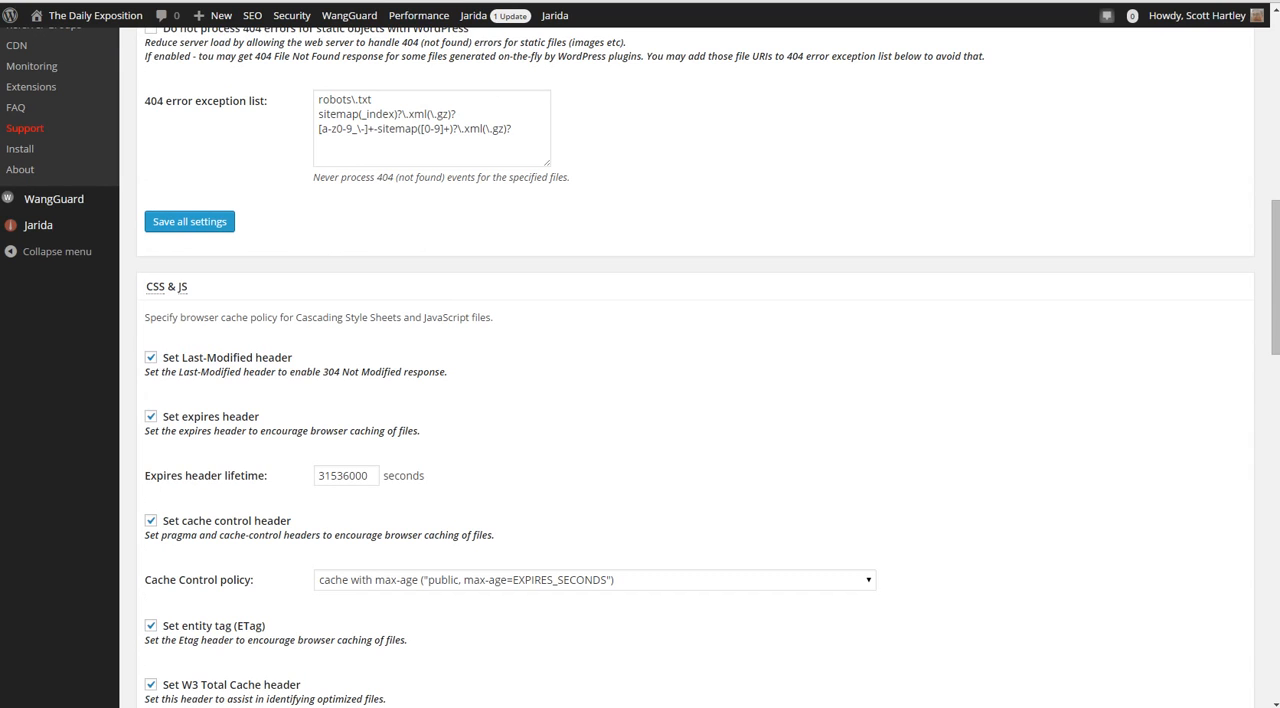
Examine the expires header lifetime and the Cache Control policy choices for CSS & JS browser caching
scroll(640, 400, "down", 2)
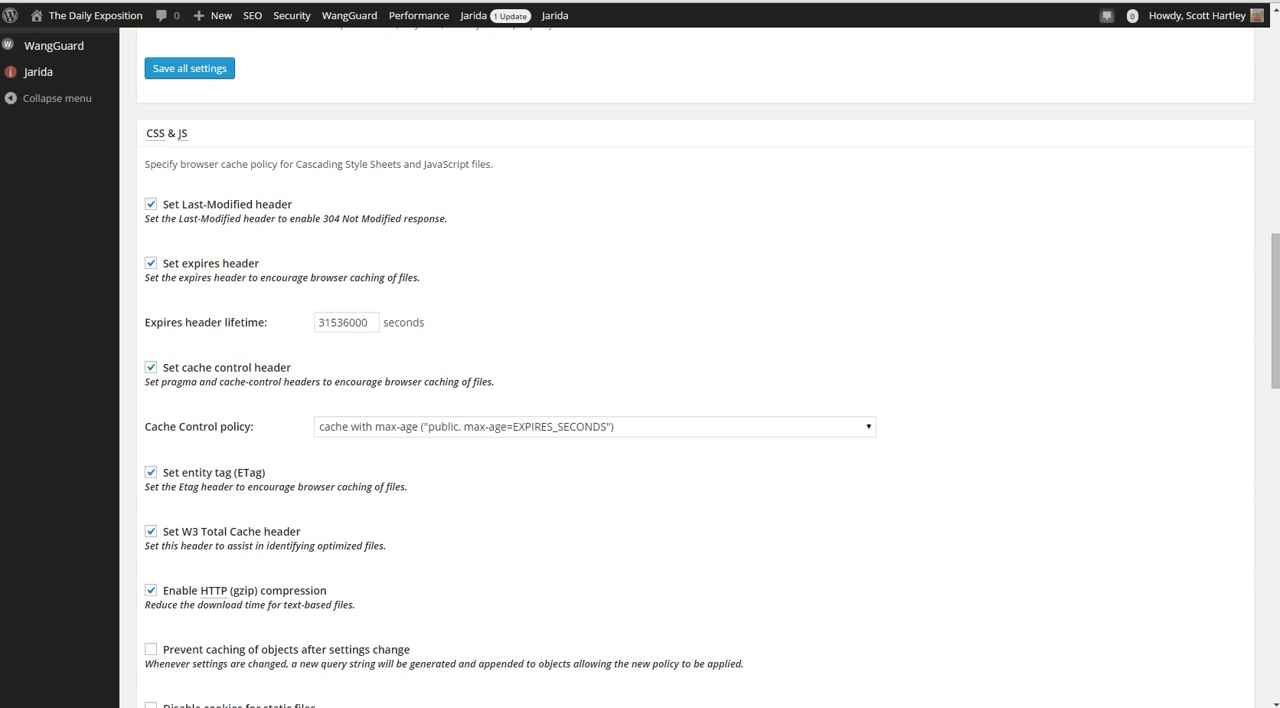
left_click_drag(370, 322, 317, 322)
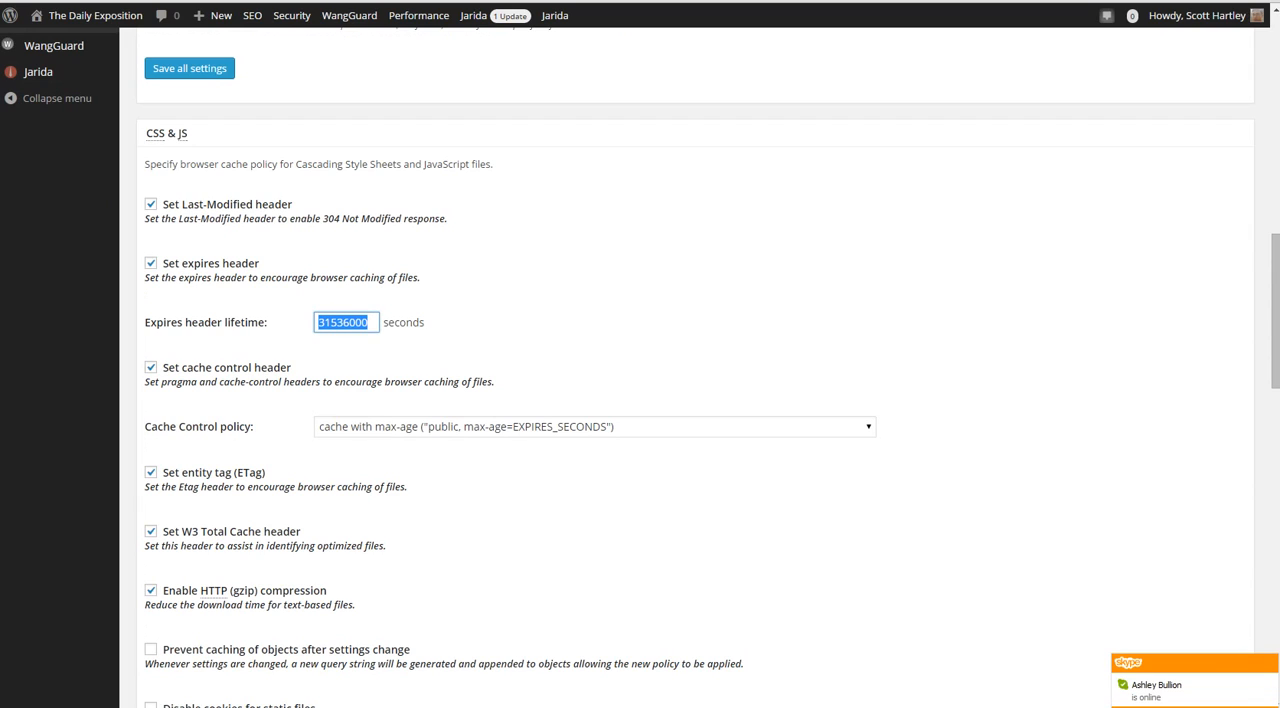
left_click(500, 325)
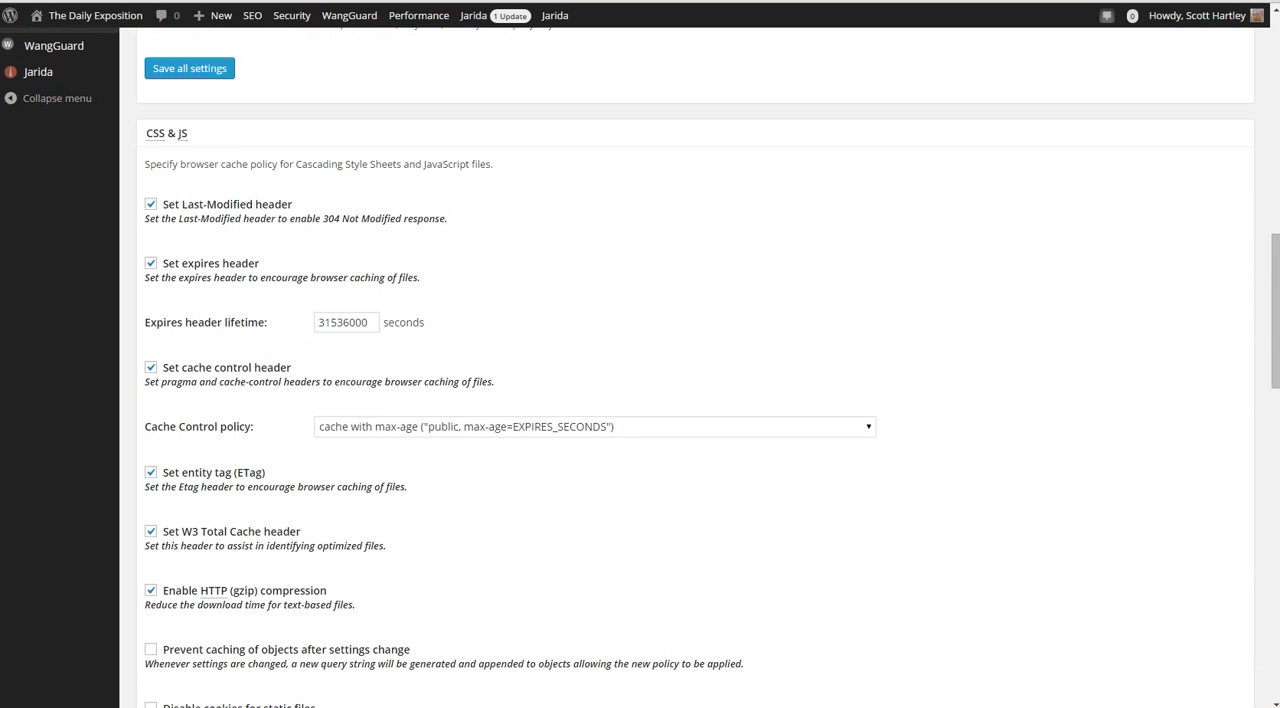
left_click(595, 427)
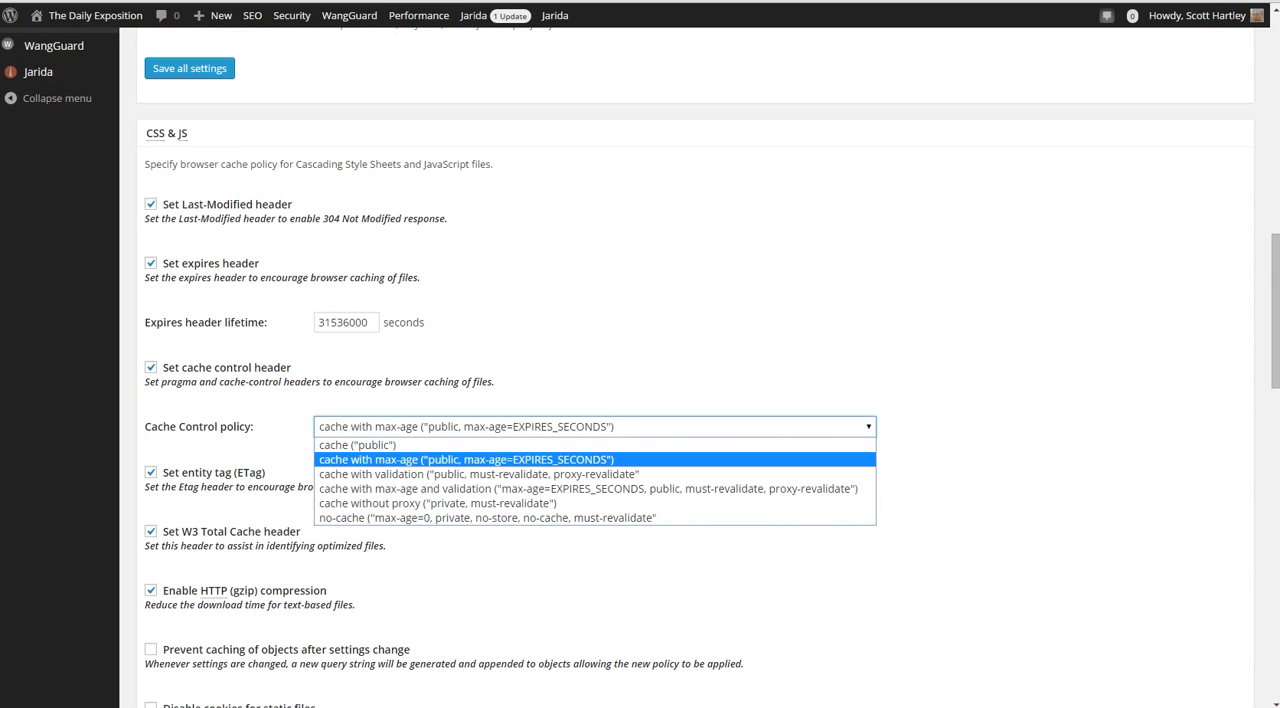
left_click(940, 440)
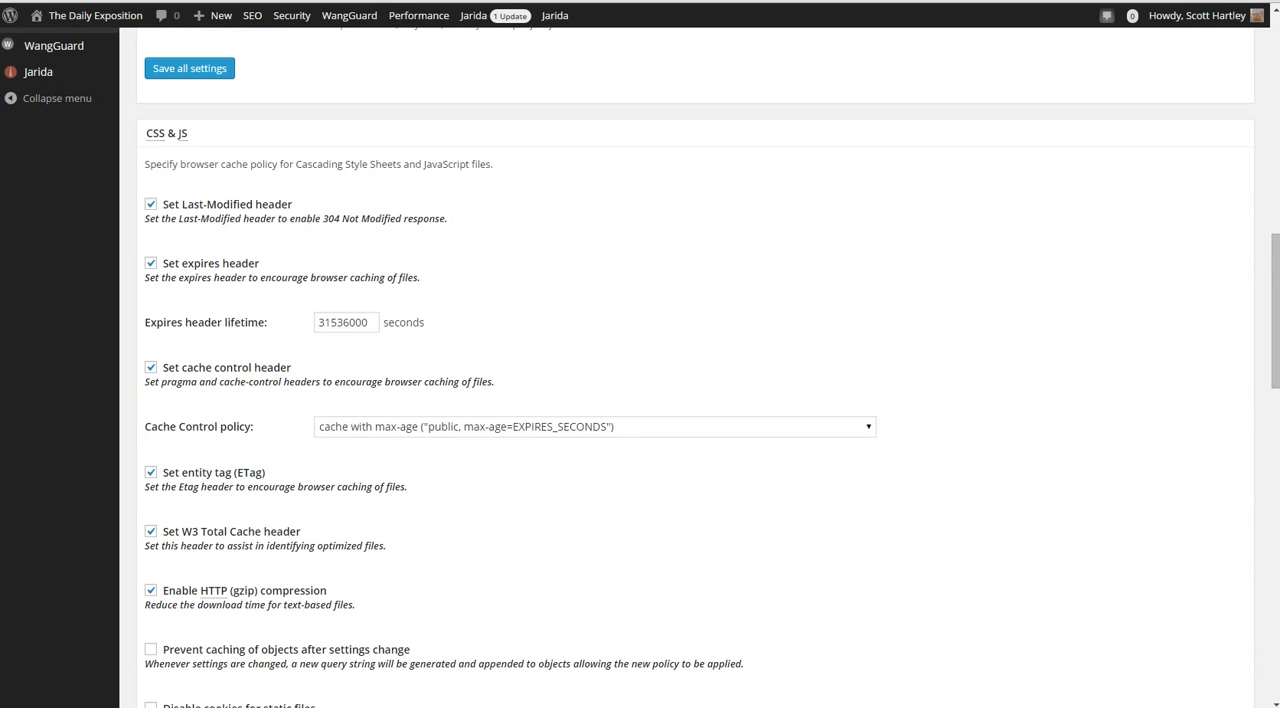
Review the remaining CSS & JS options and the HTML & XML browser cache settings, including the expires header lifetime
scroll(640, 400, "down", 3)
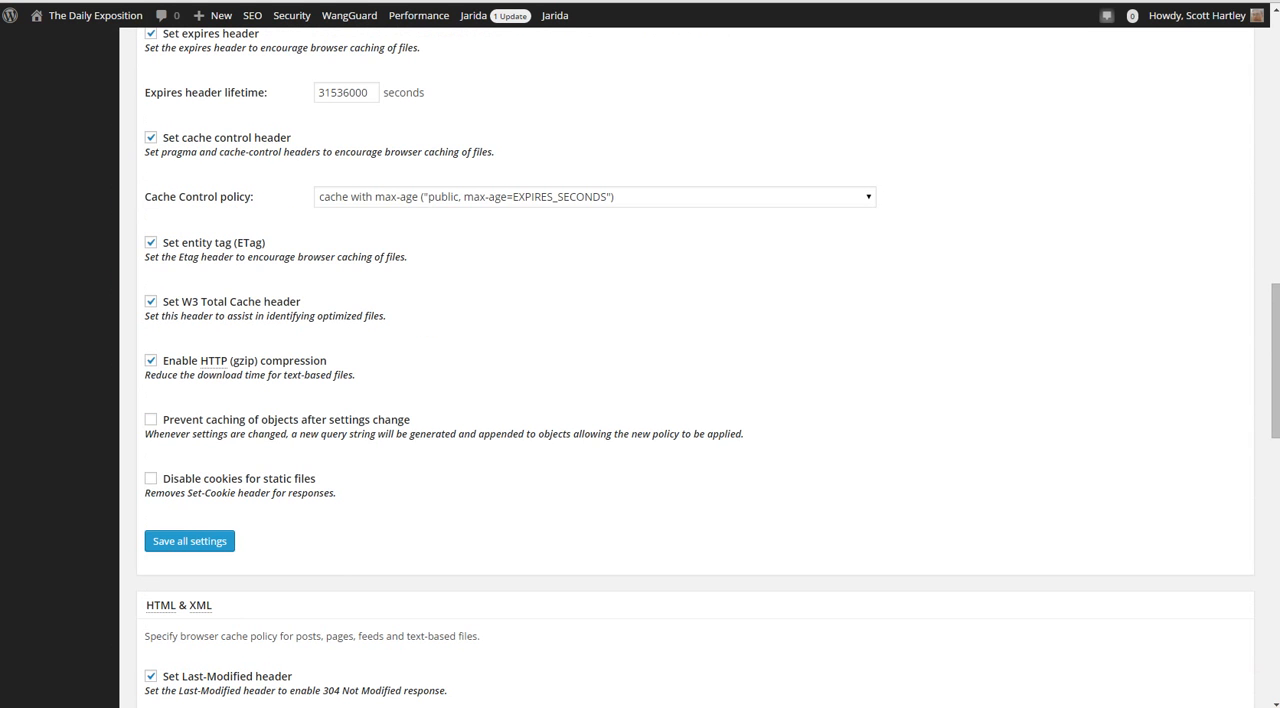
scroll(640, 400, "down", 3)
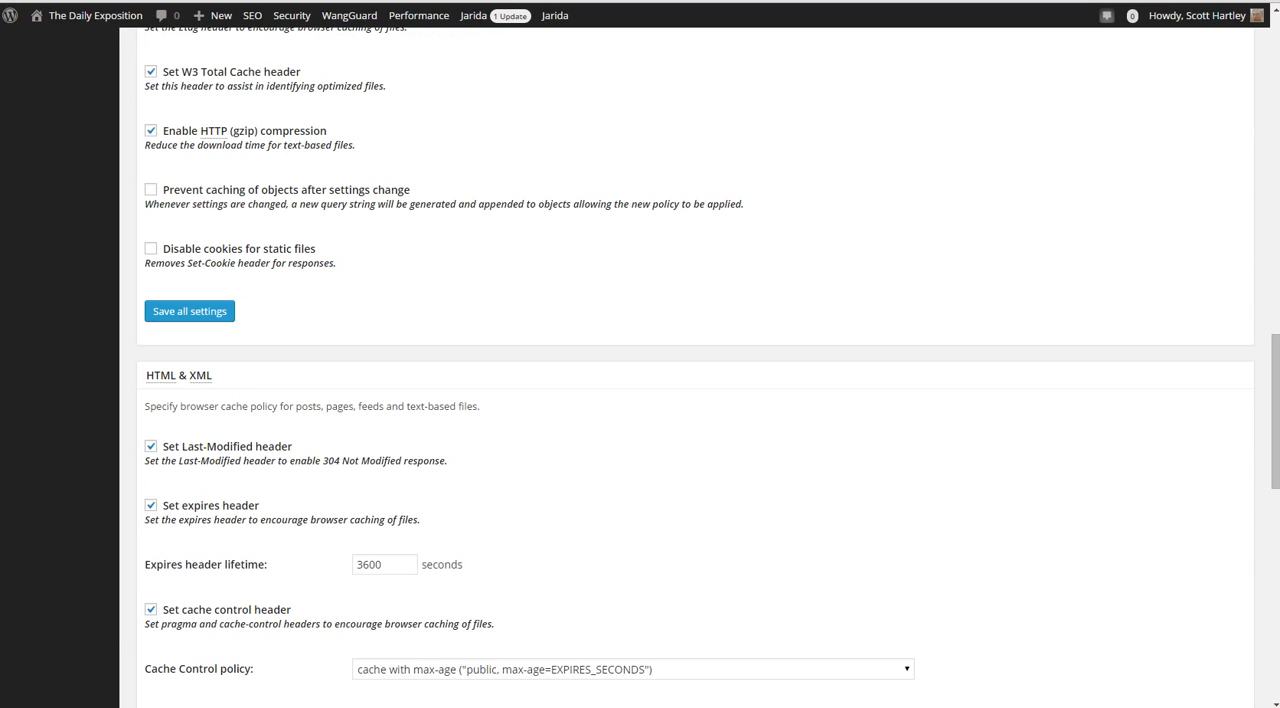
scroll(640, 400, "down", 2)
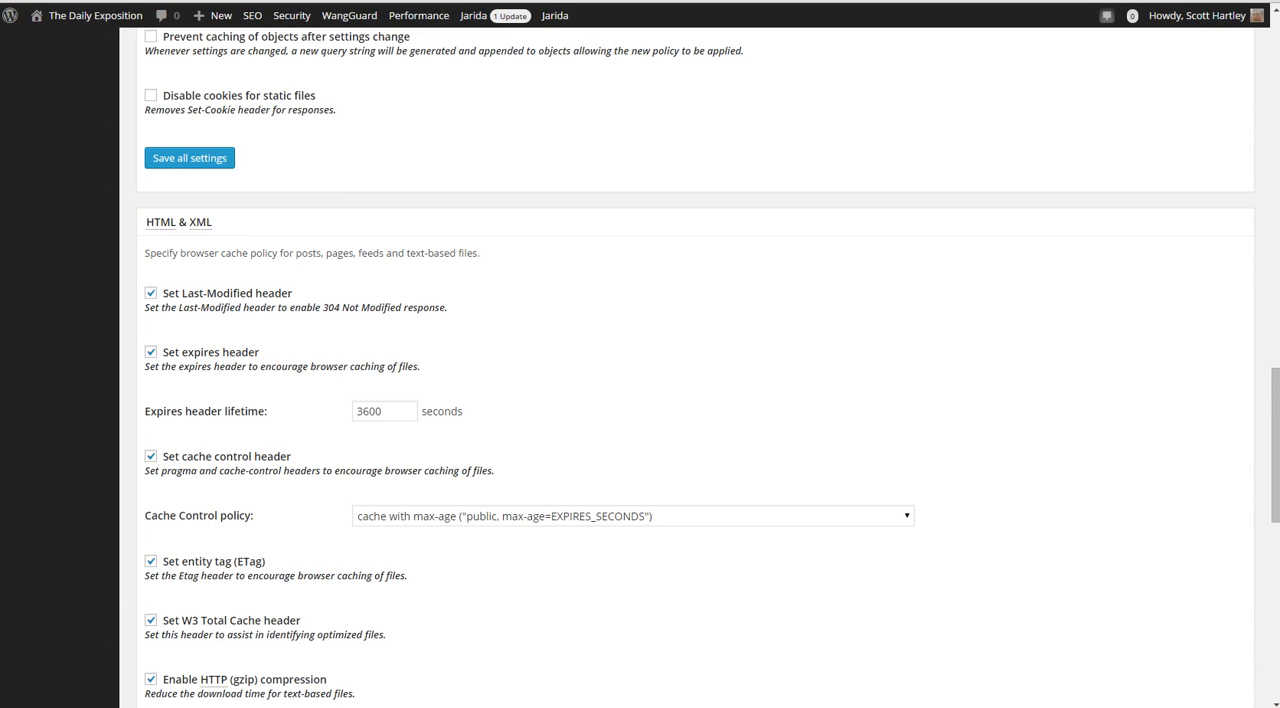
scroll(640, 400, "down", 2)
left_click_drag(384, 258, 355, 258)
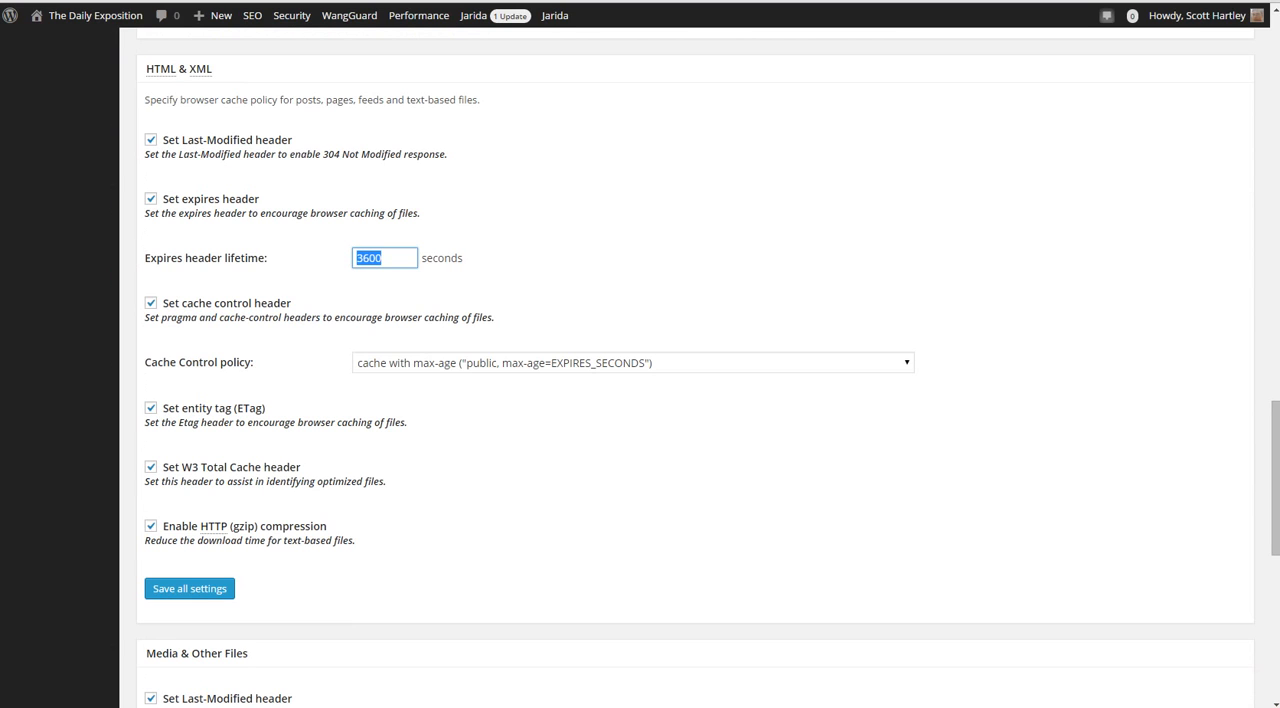
Review the Media & Other Files browser cache settings, including the expires header lifetime
scroll(640, 400, "down", 3)
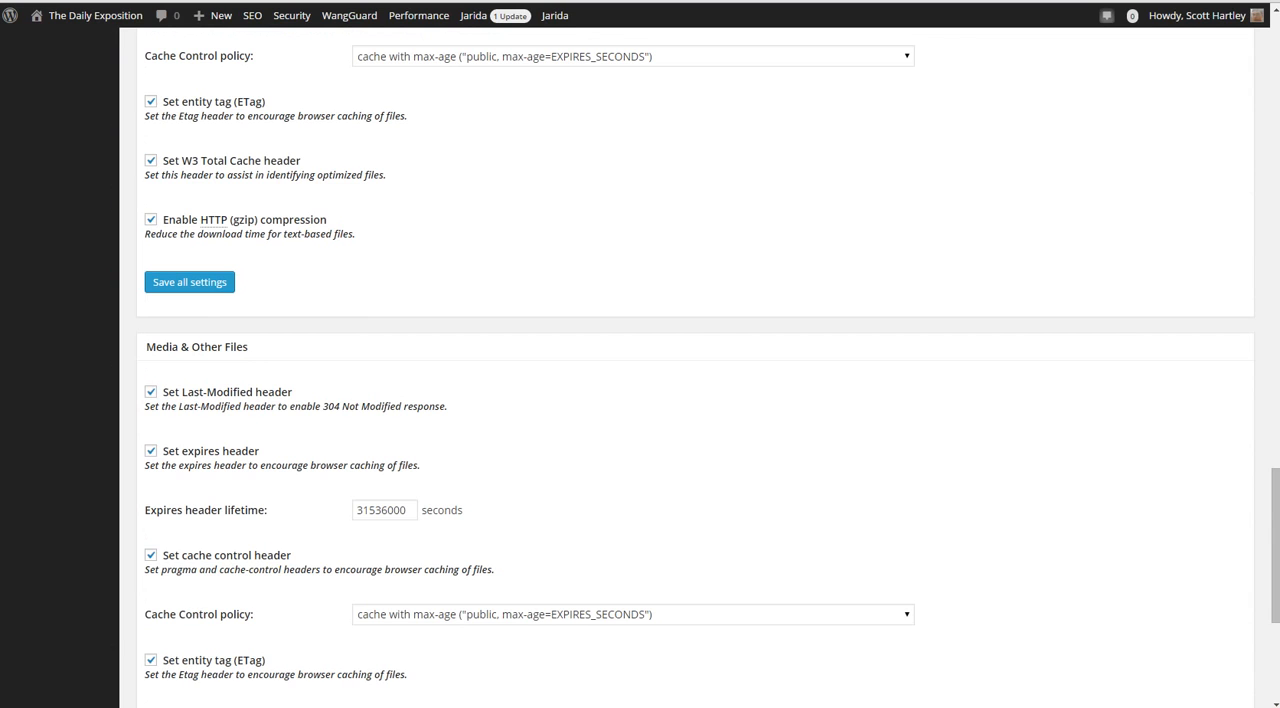
scroll(640, 400, "down", 3)
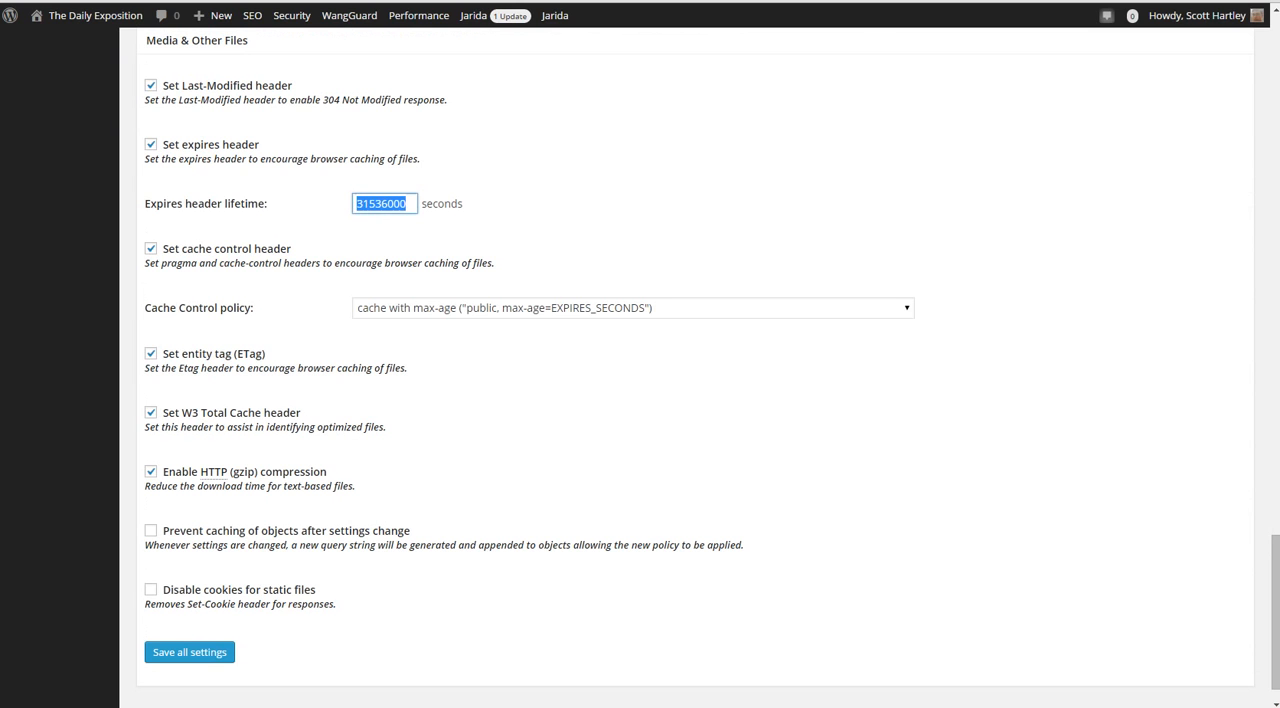
scroll(640, 400, "down", 1)
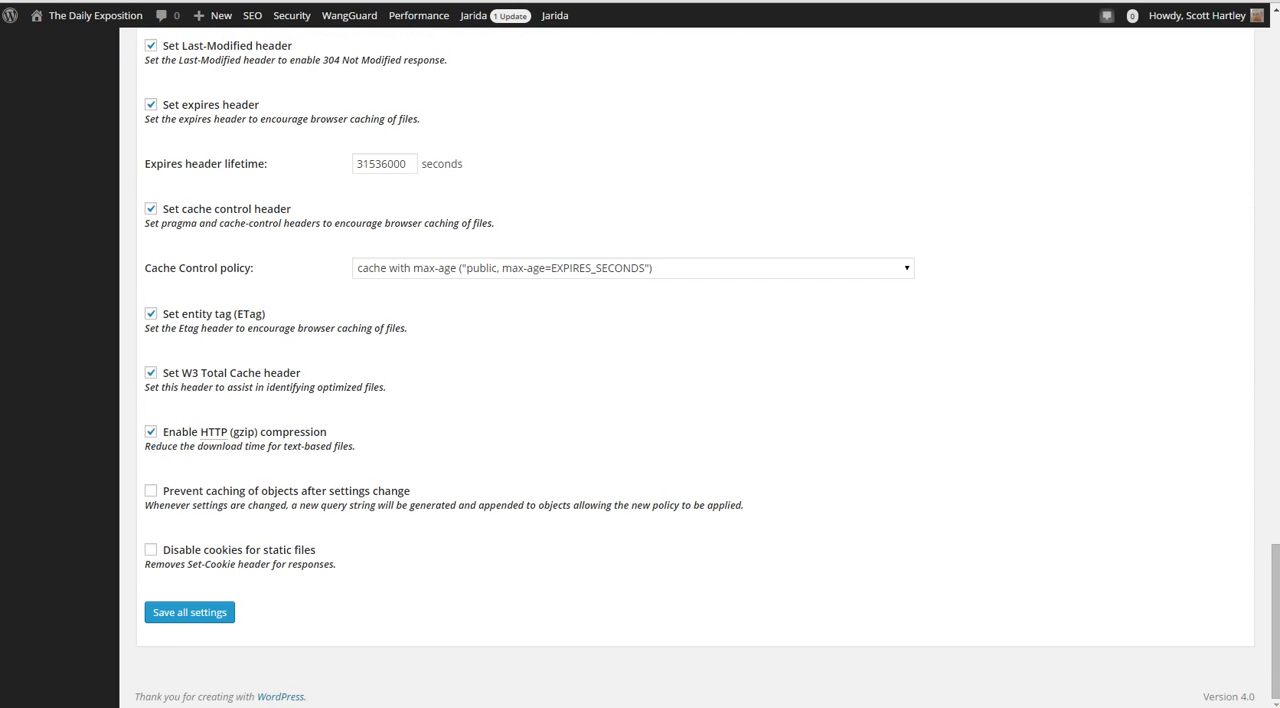
Open the User Agent Groups settings and review the high and low groups and the notes
scroll(640, 400, "up", 15)
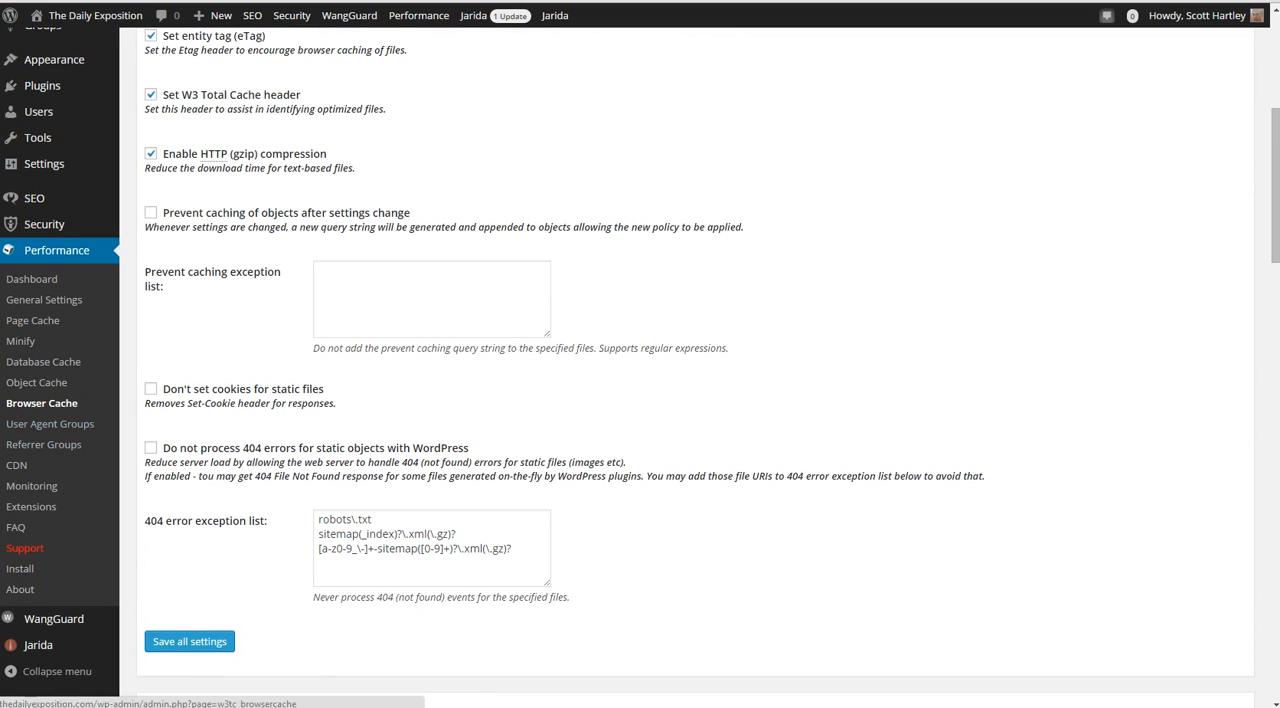
left_click(36, 382)
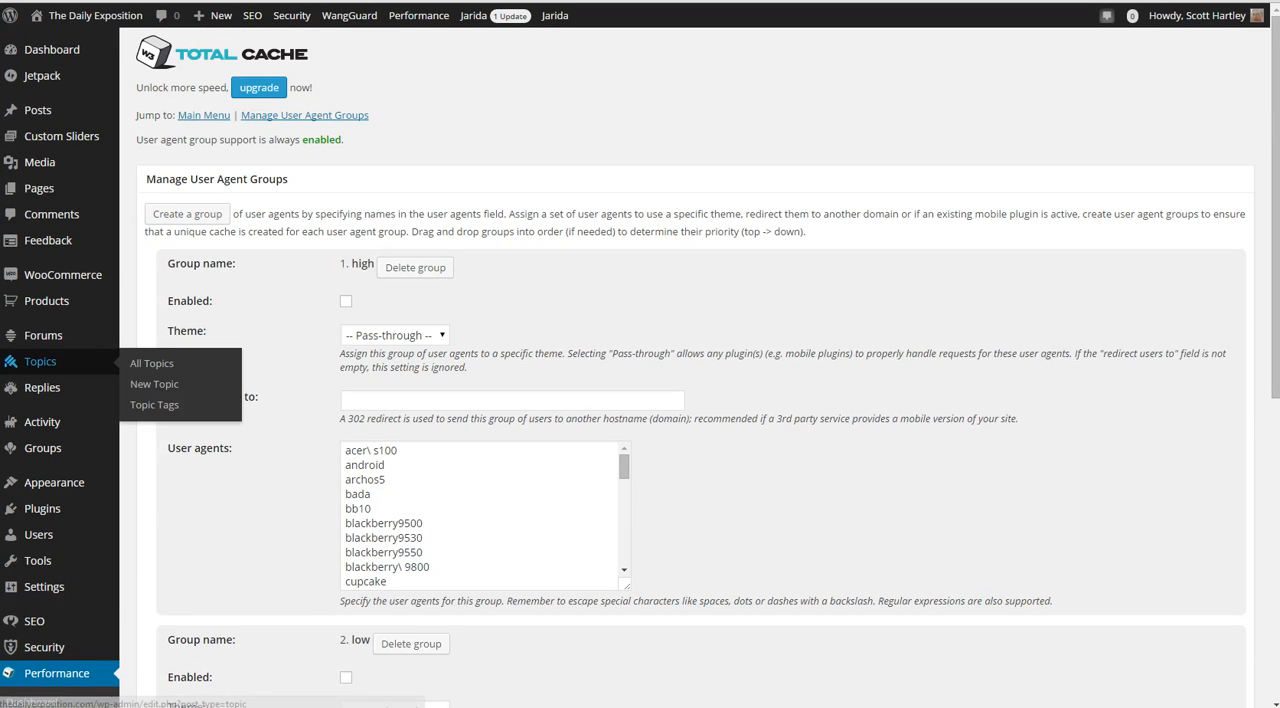
scroll(690, 400, "down", 5)
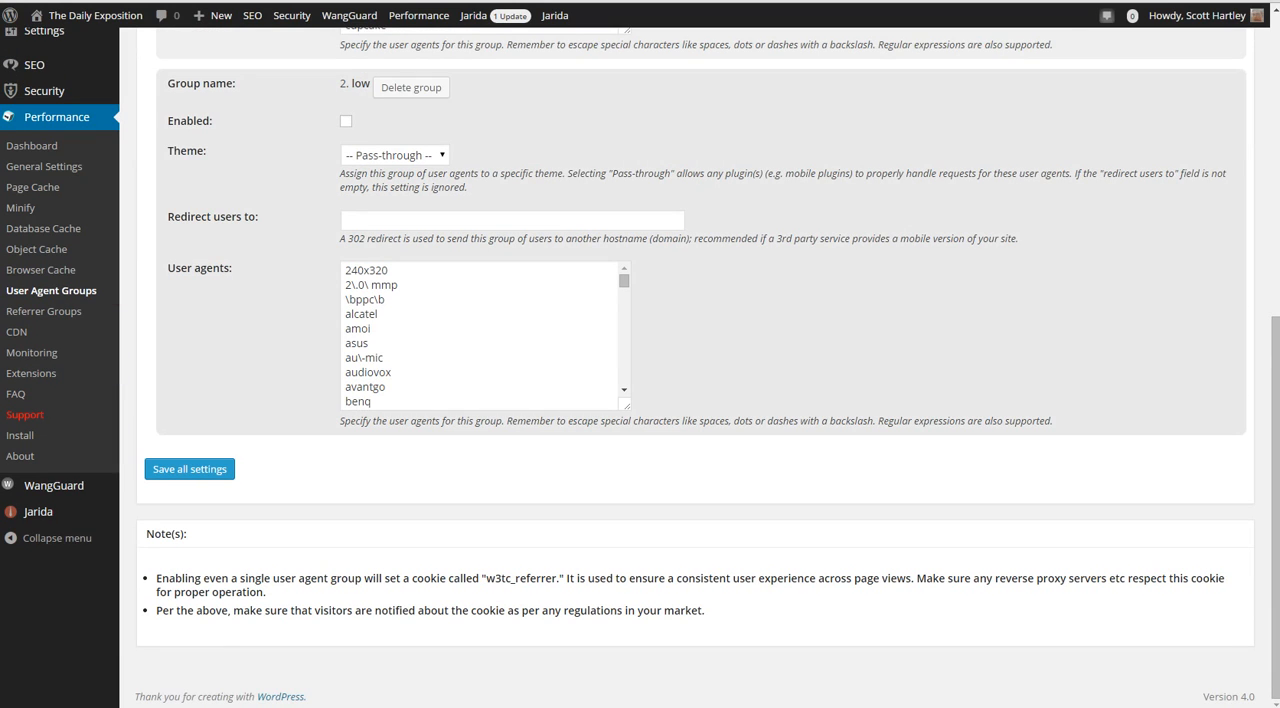
Examine the user agents list of the high group and compare it with the low group's settings
scroll(690, 400, "up", 4)
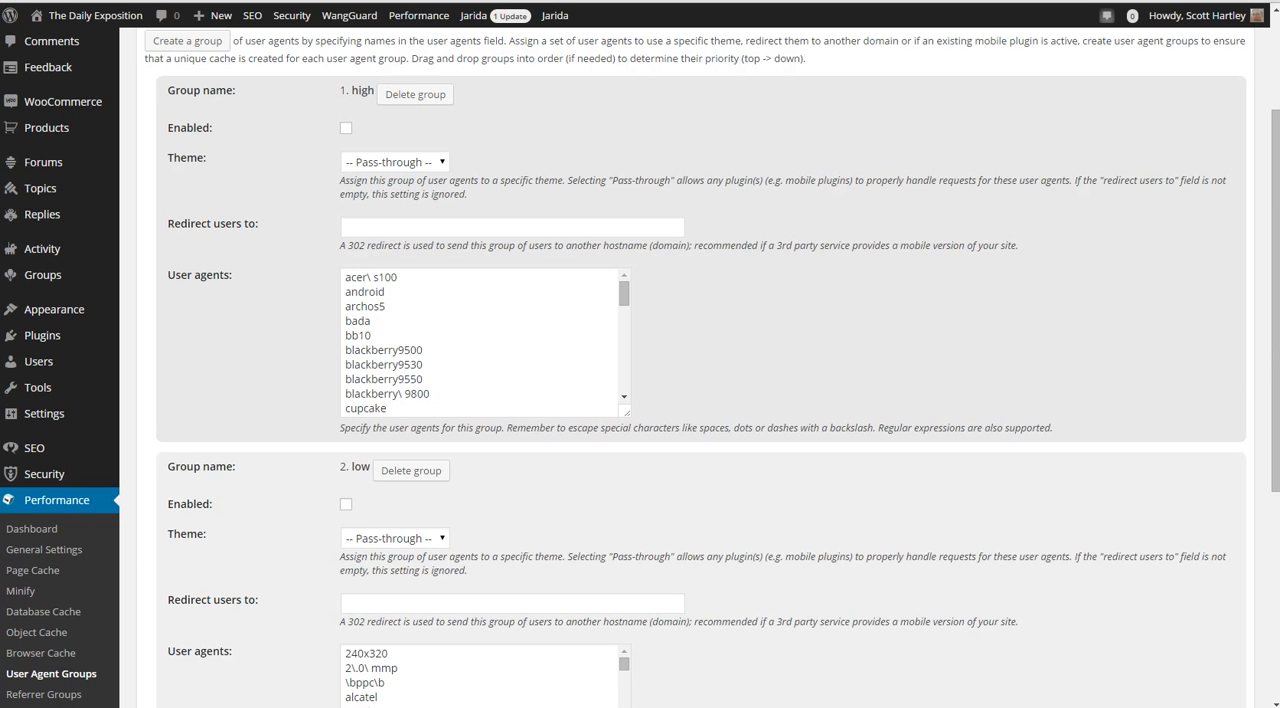
scroll(480, 340, "down", 10)
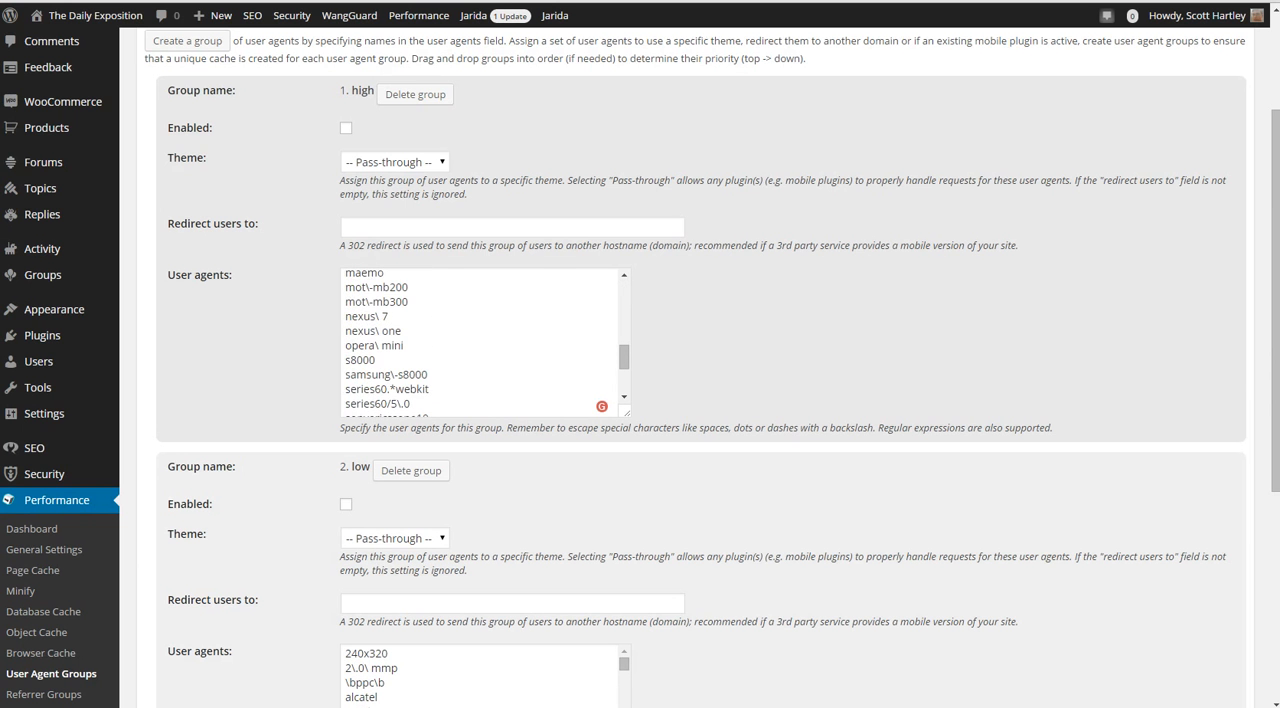
left_click_drag(400, 332, 345, 190)
scroll(480, 266, "up", 2)
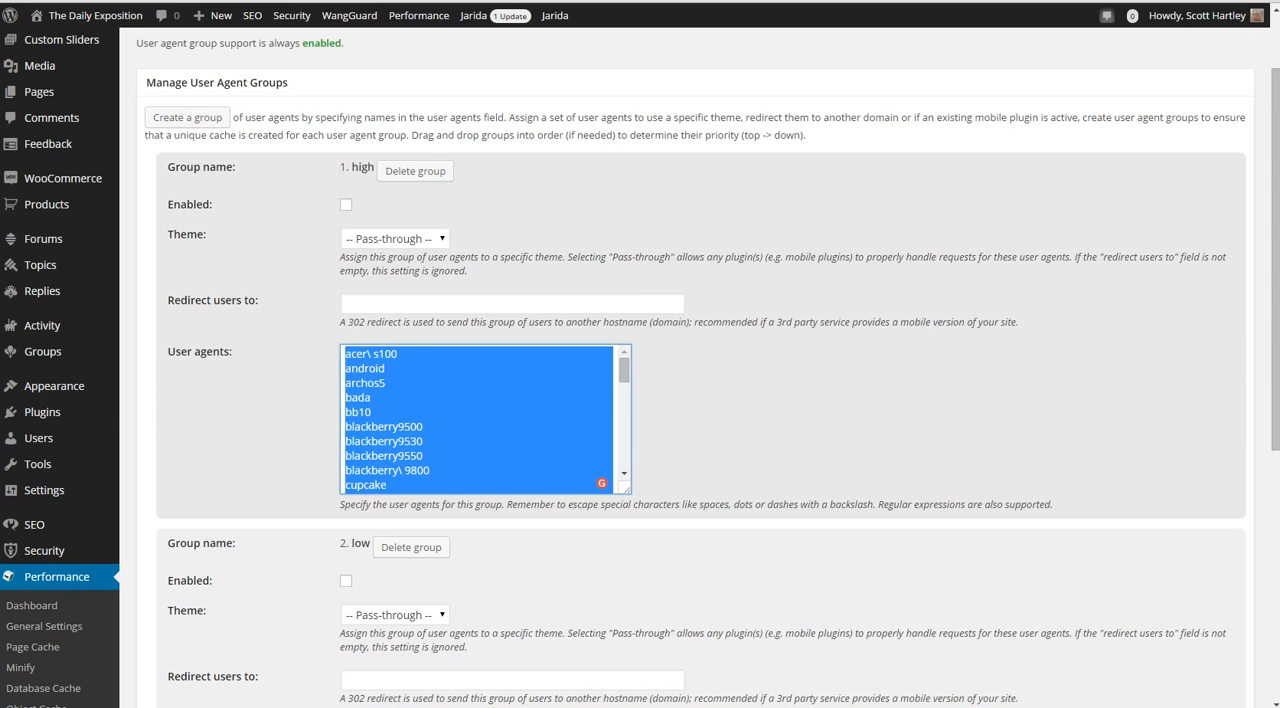
scroll(690, 380, "down", 3)
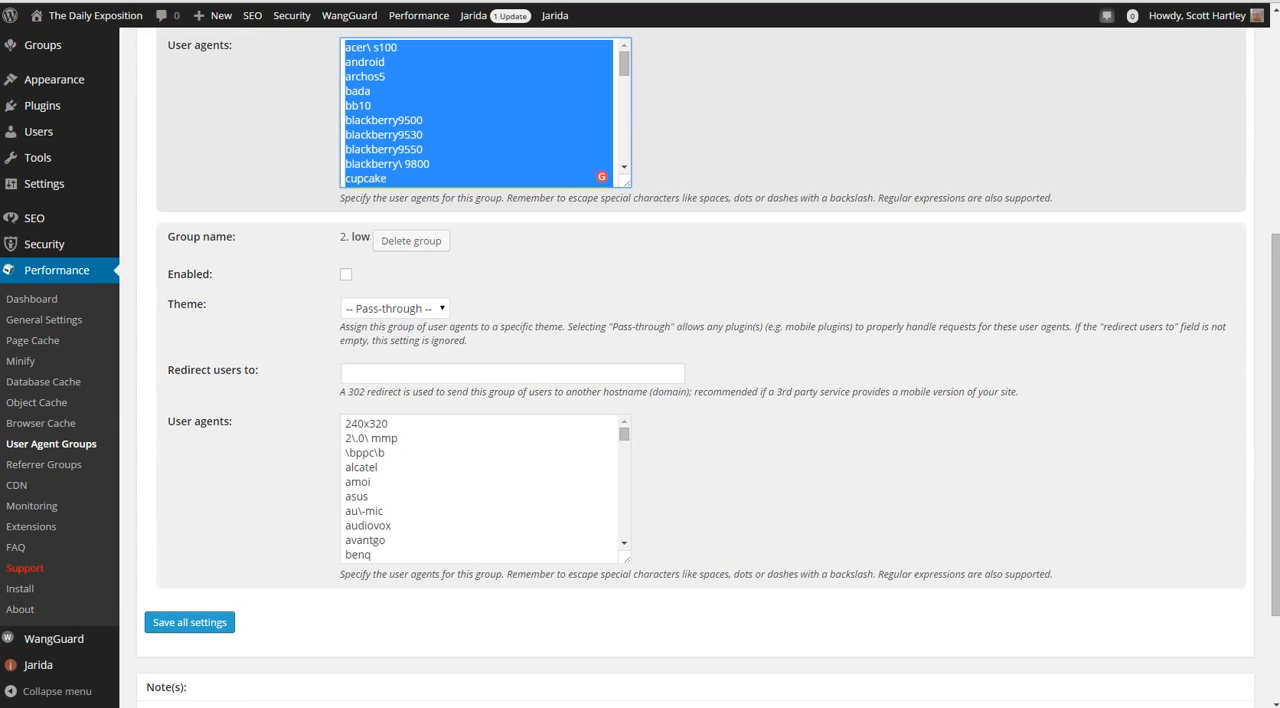
scroll(690, 380, "up", 3)
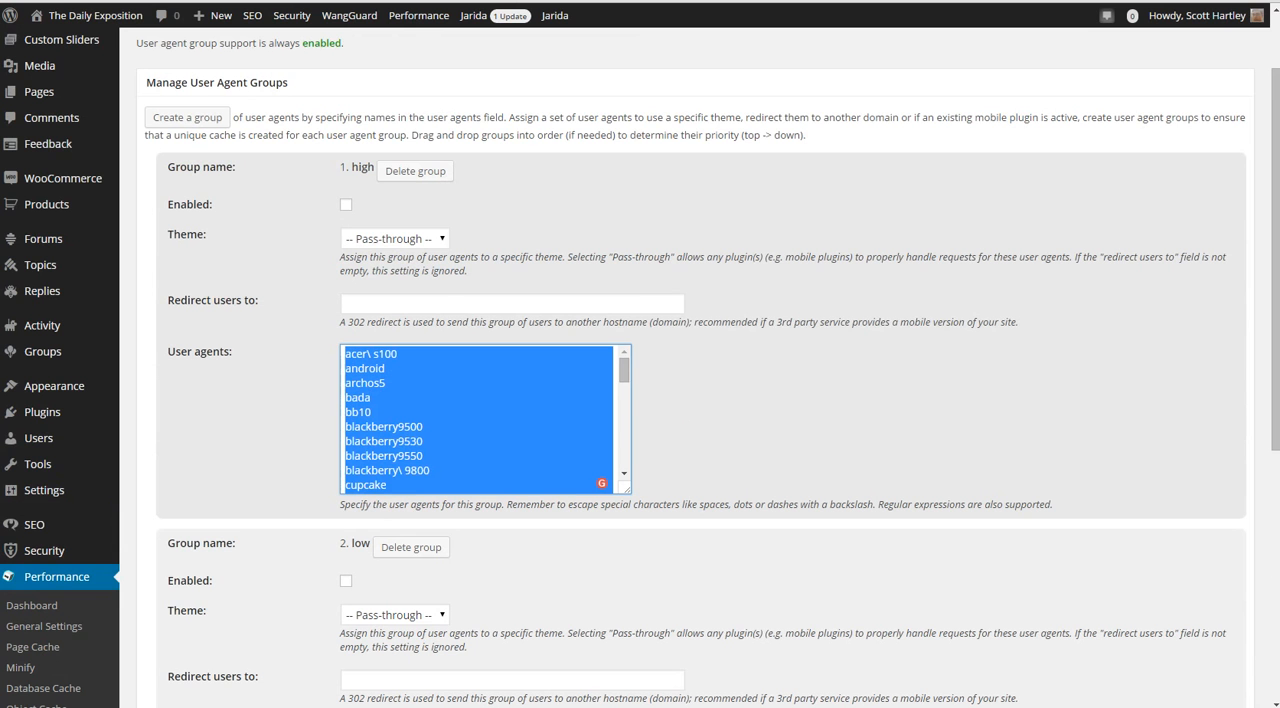
Check the theme choices available for the high user agent group, leaving Pass-through selected
left_click(395, 239)
left_click(395, 239)
left_click(395, 239)
left_click(395, 239)
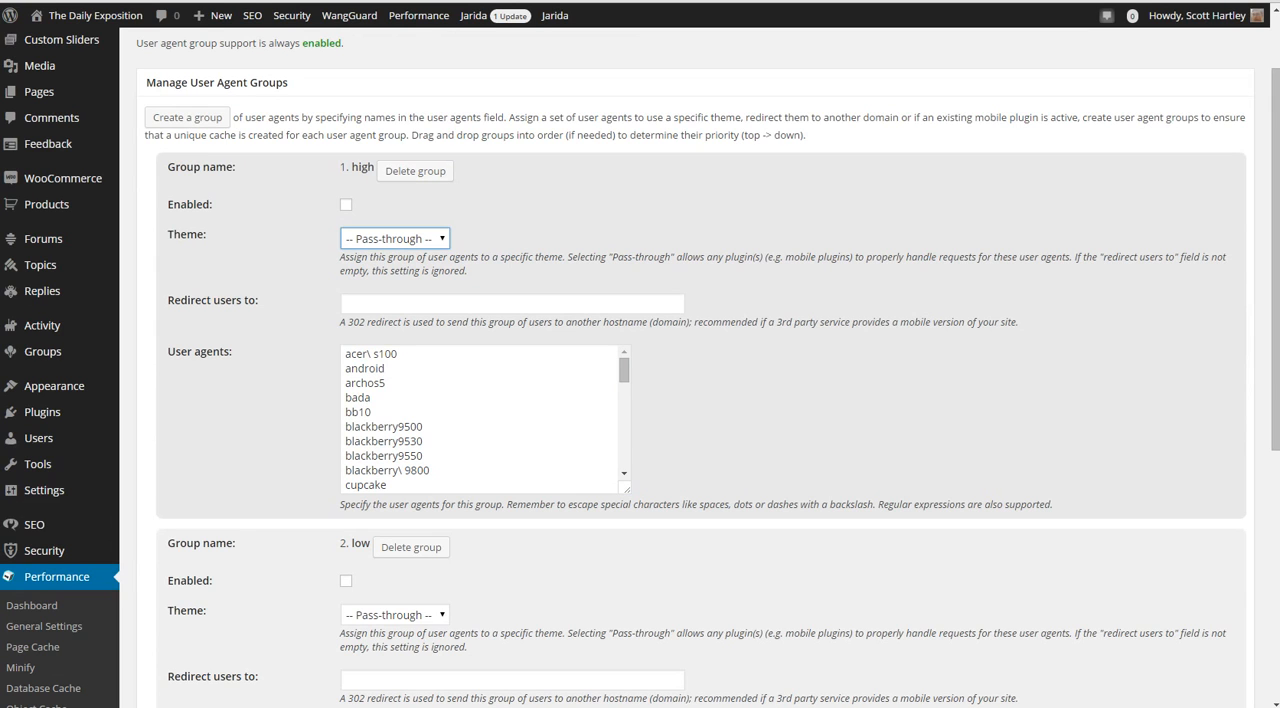
scroll(640, 400, "down", 2)
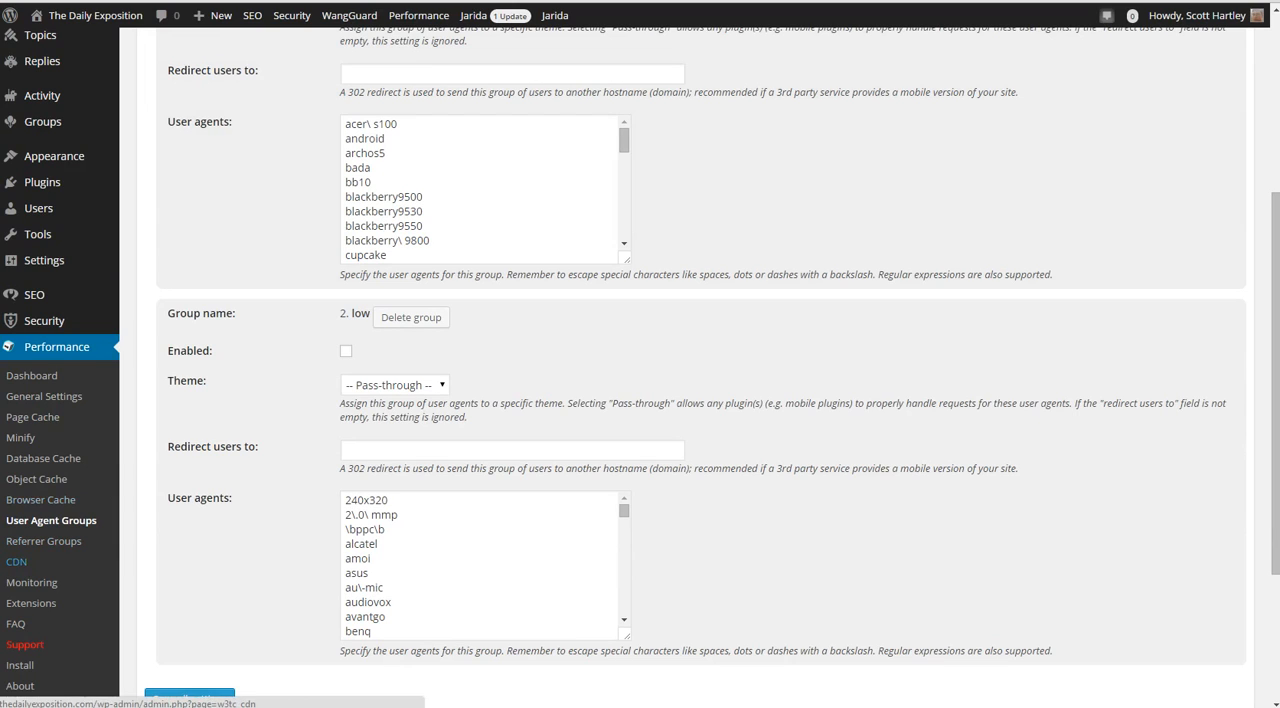
Open the Referrer Groups settings and review the search_engines group's theme choices, redirect field and referrers list
left_click(43, 541)
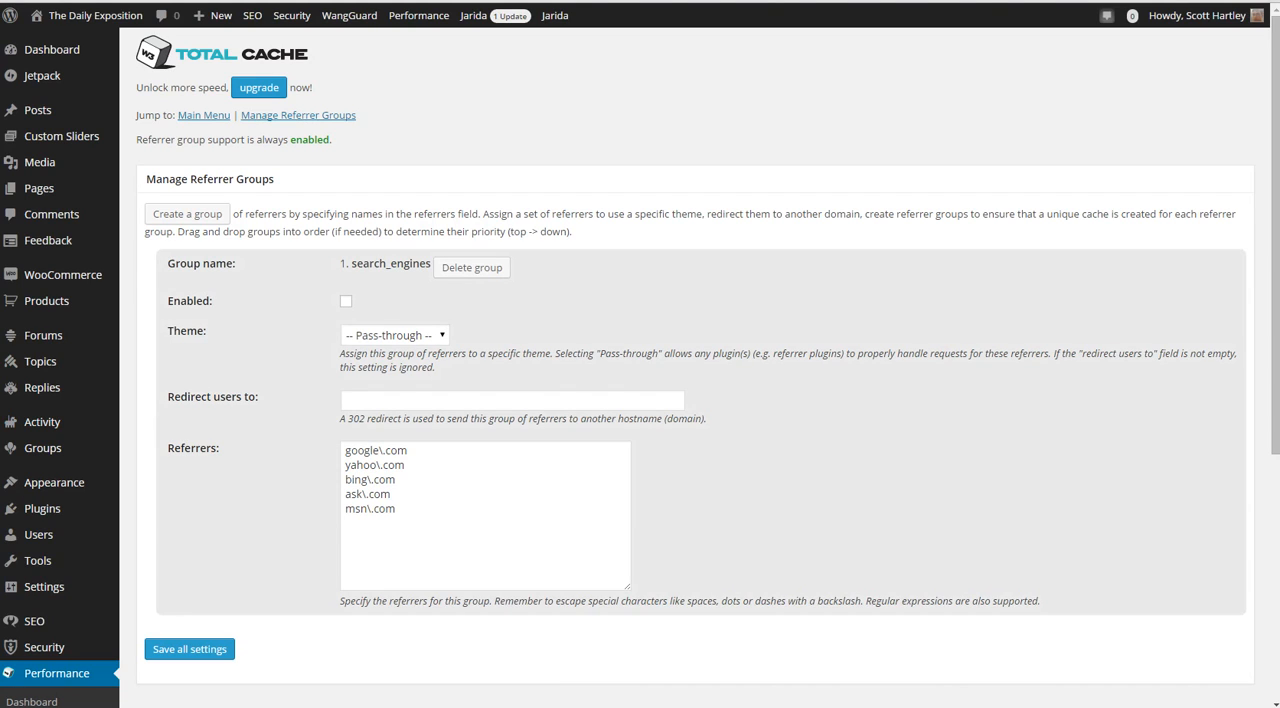
left_click(395, 335)
left_click(395, 335)
scroll(640, 400, "down", 3)
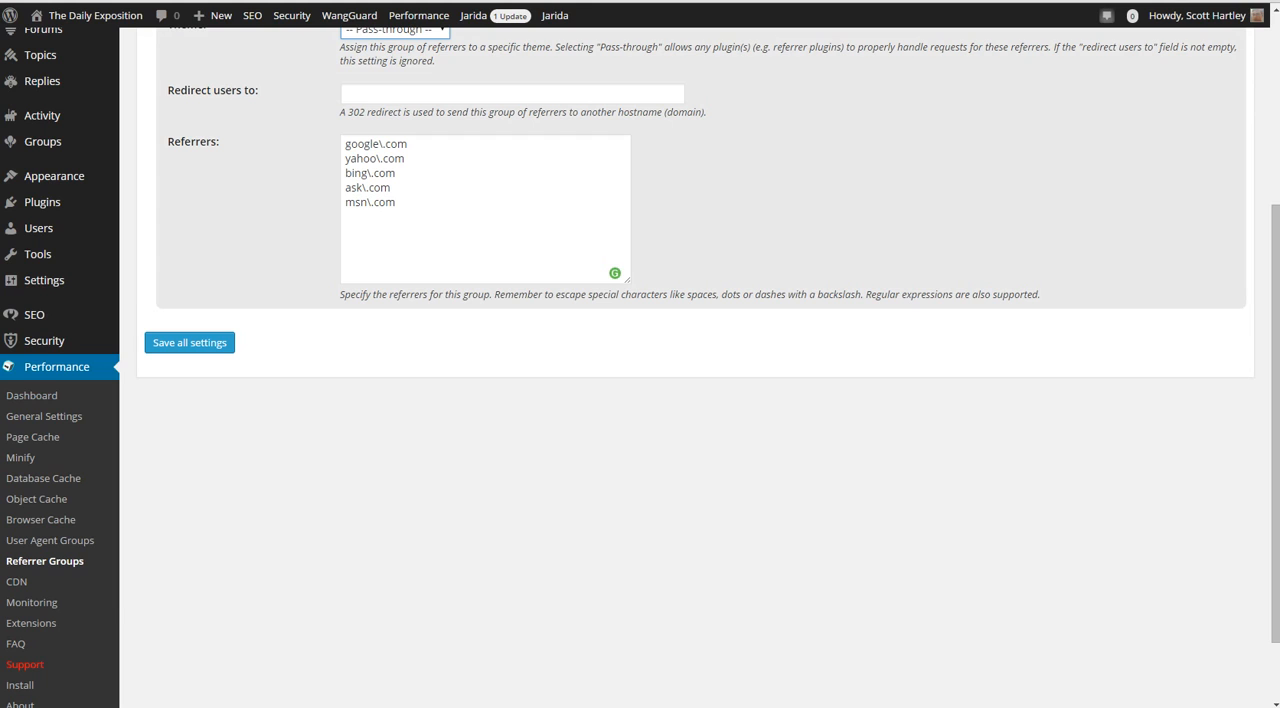
scroll(640, 400, "up", 2)
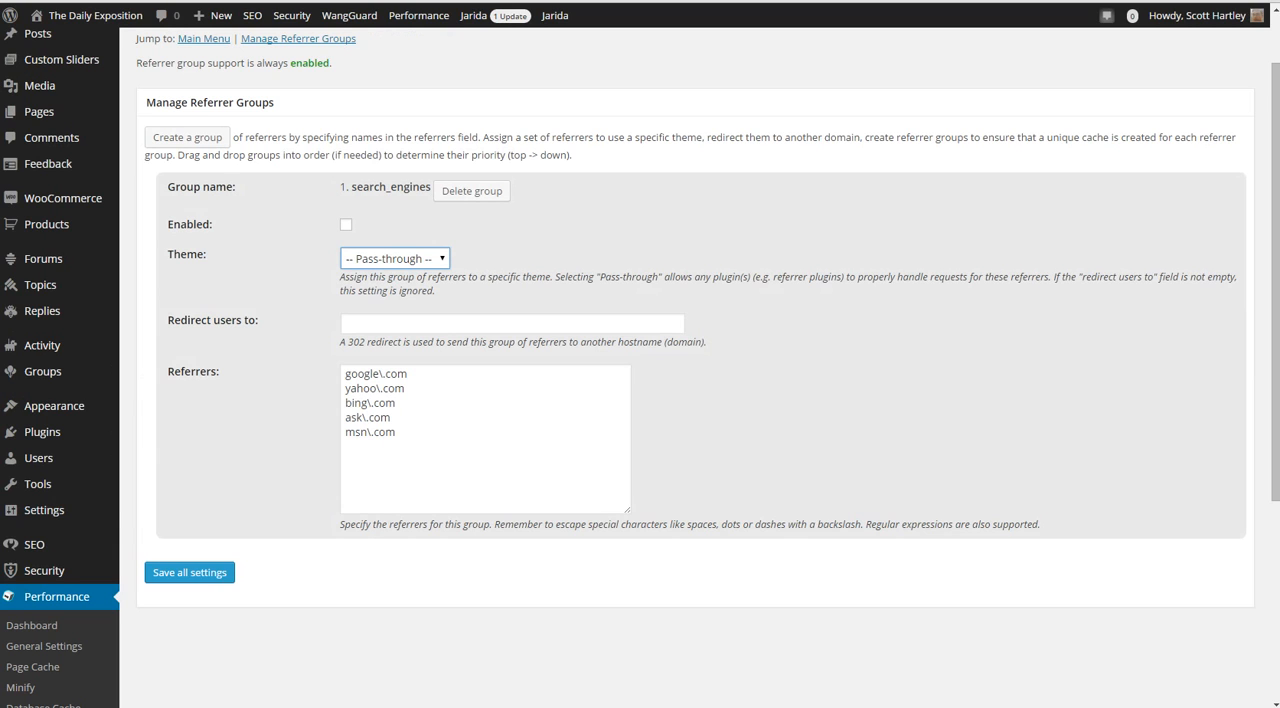
scroll(60, 330, "down", 1)
scroll(60, 330, "down", 3)
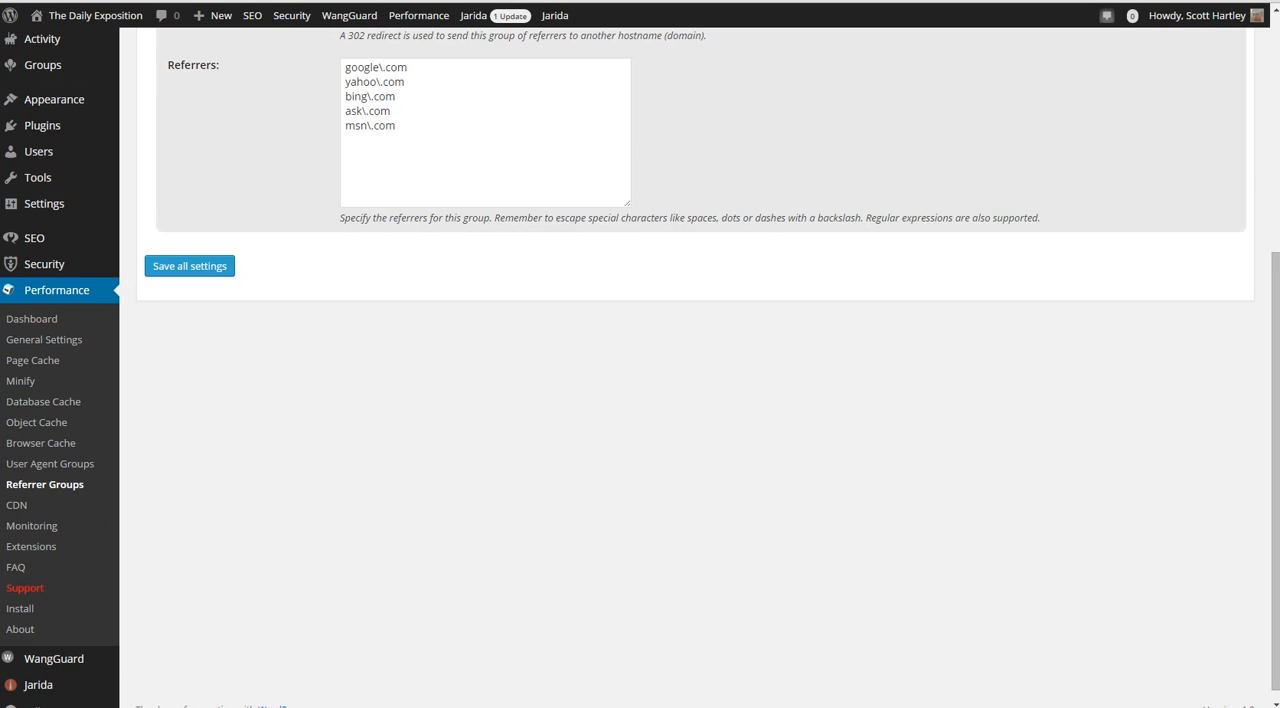
Open the W3 Total Cache dashboard and review its cache-emptying actions and the Premium Services, MaxCDN and New Relic sections
left_click(32, 319)
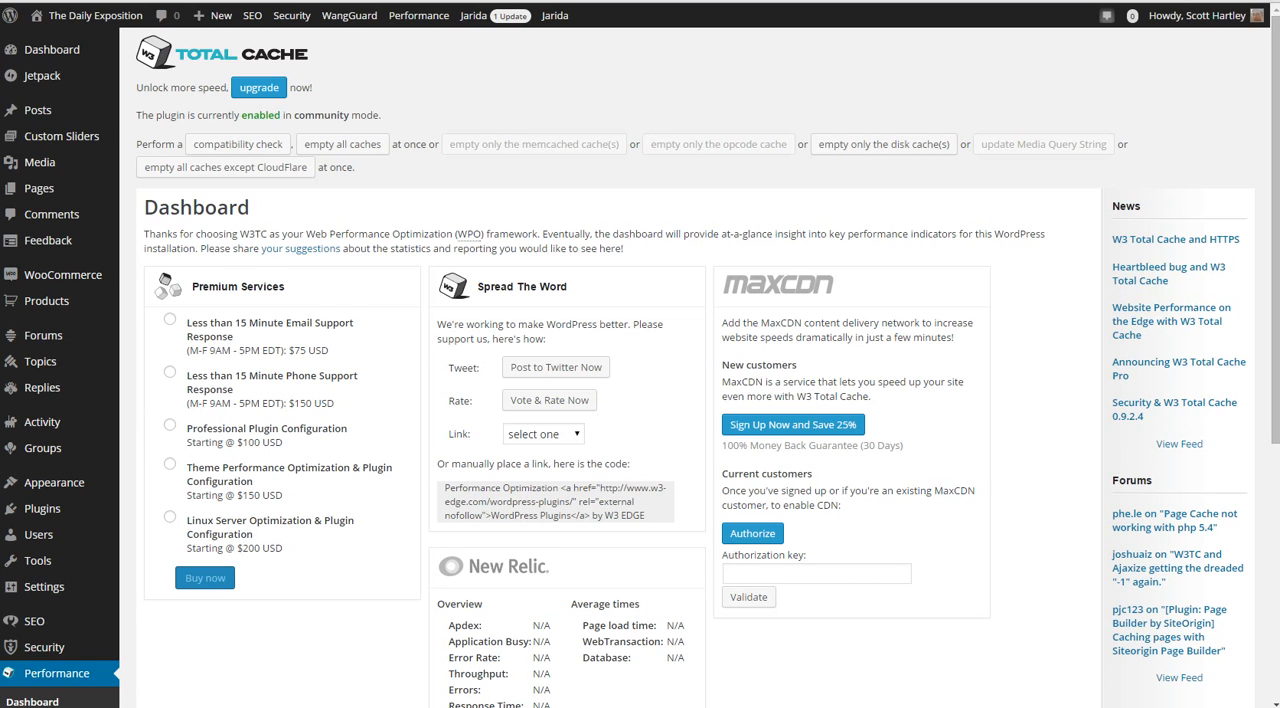
scroll(640, 400, "down", 3)
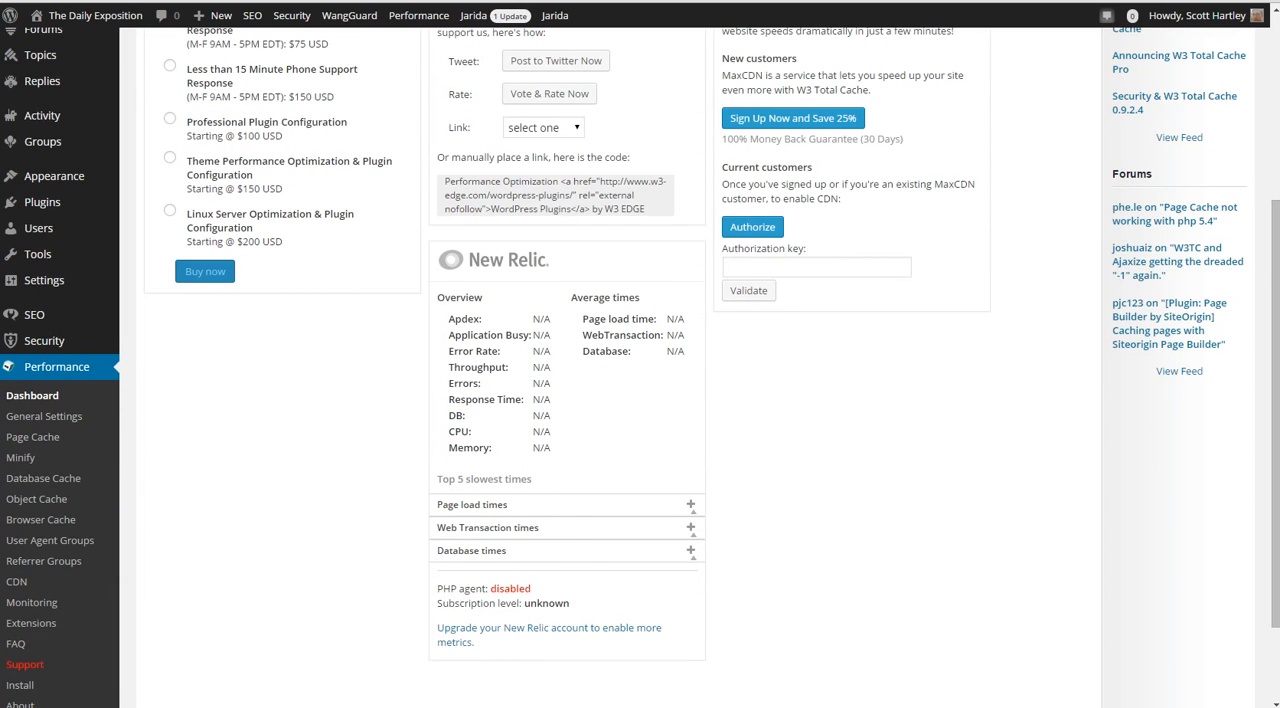
scroll(640, 400, "down", 2)
scroll(640, 400, "up", 3)
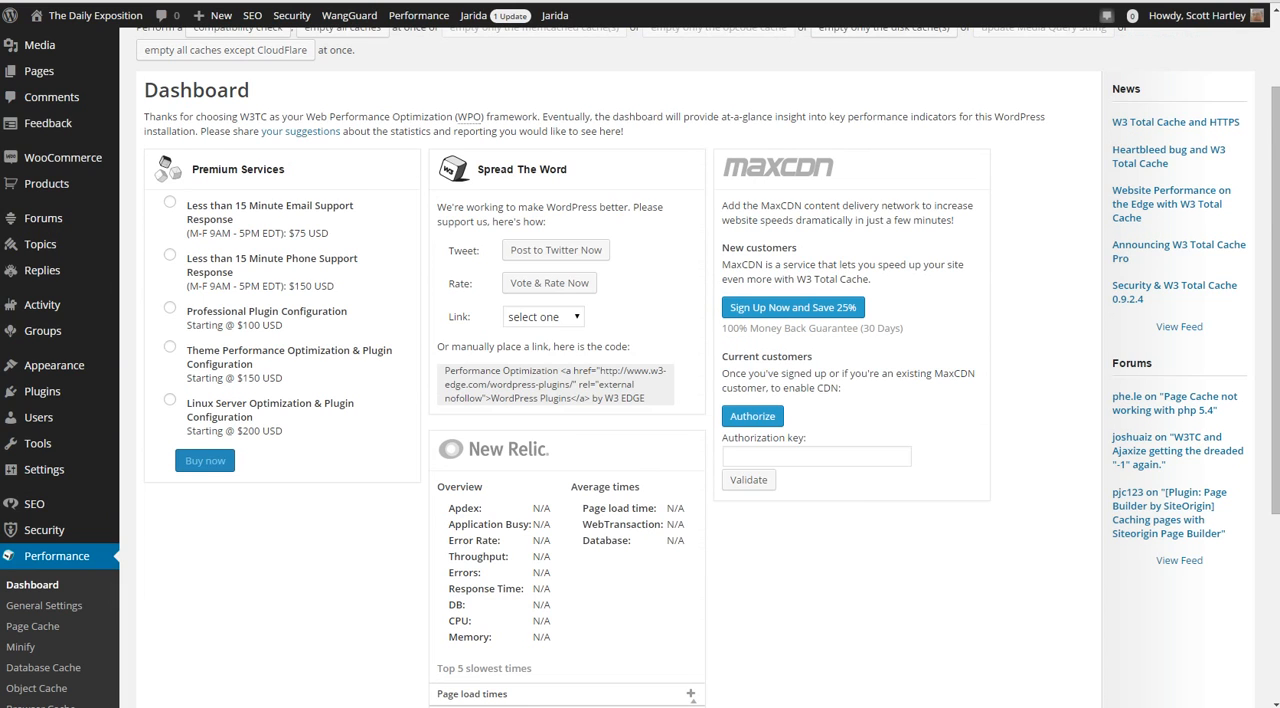
scroll(620, 400, "down", 3)
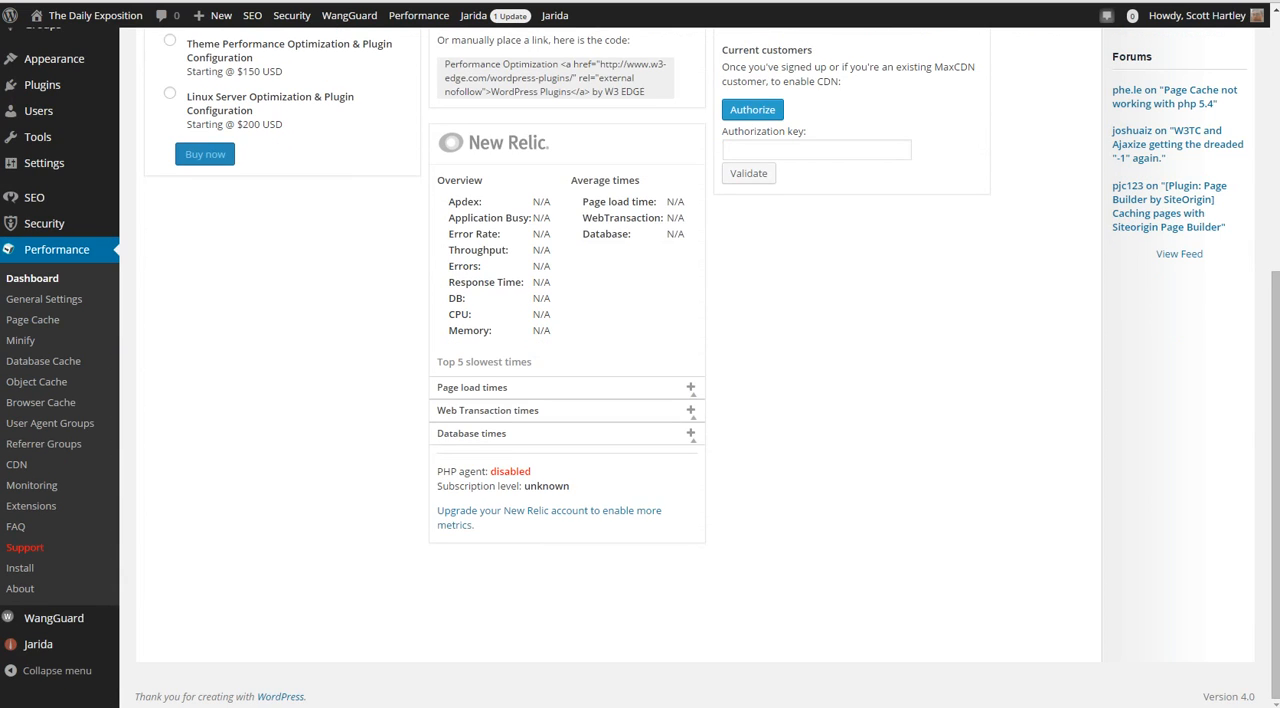
scroll(640, 360, "up", 4)
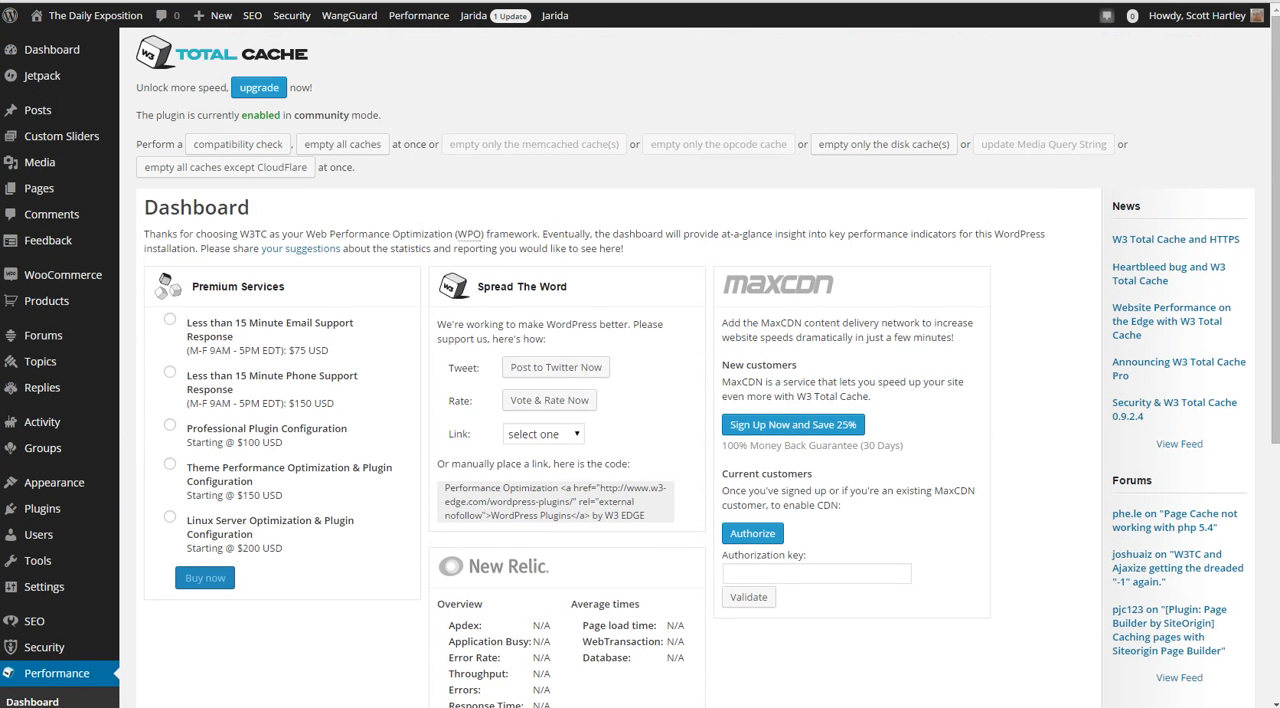